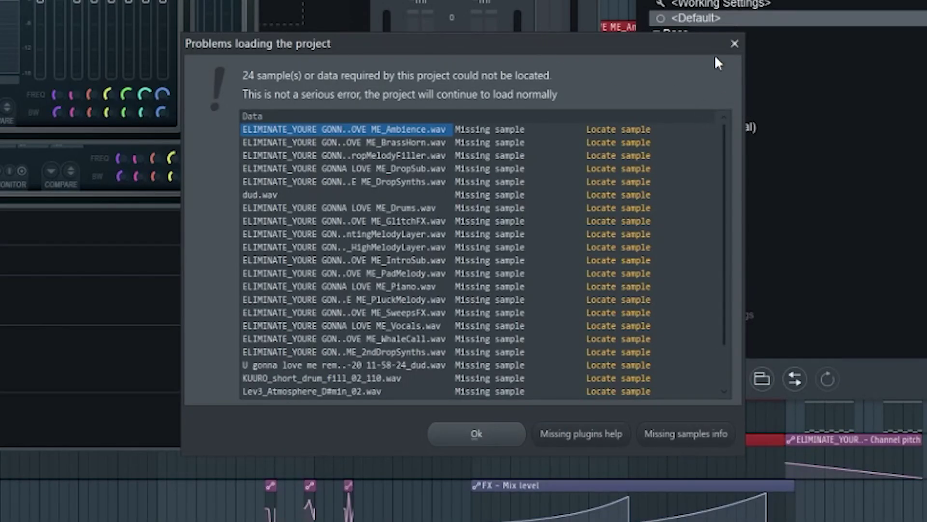
# Step: Dismiss the missing-samples report and the Neutron preset manager, and check the sample settings of the Ambience clip
pyautogui.click(734, 44)
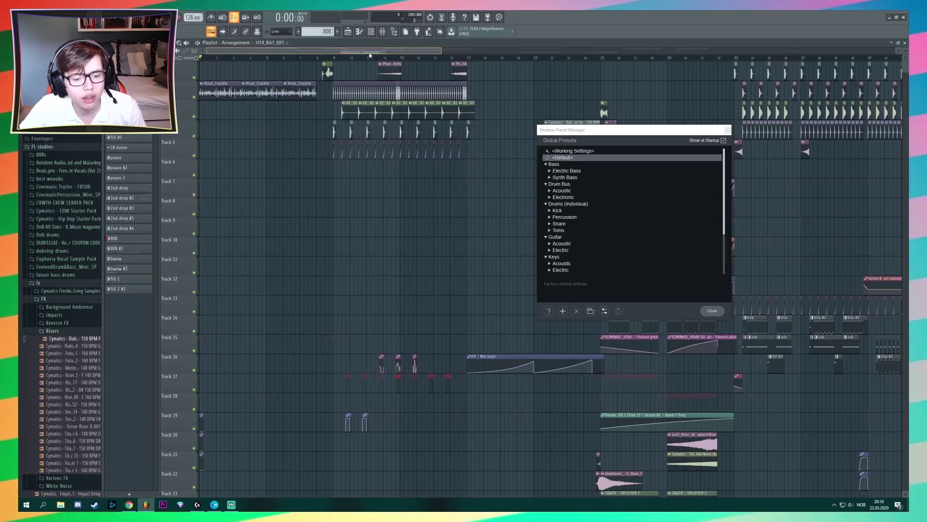
pyautogui.click(727, 131)
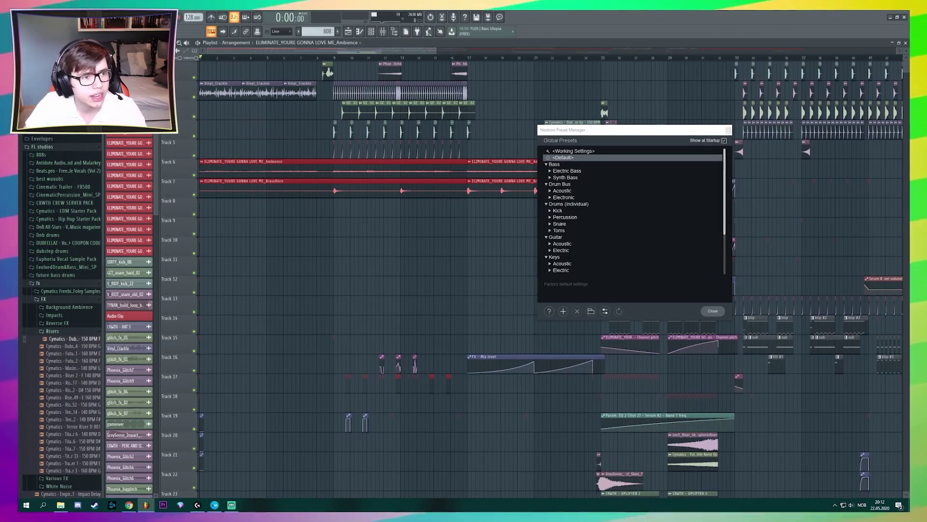
pyautogui.doubleClick(449, 161)
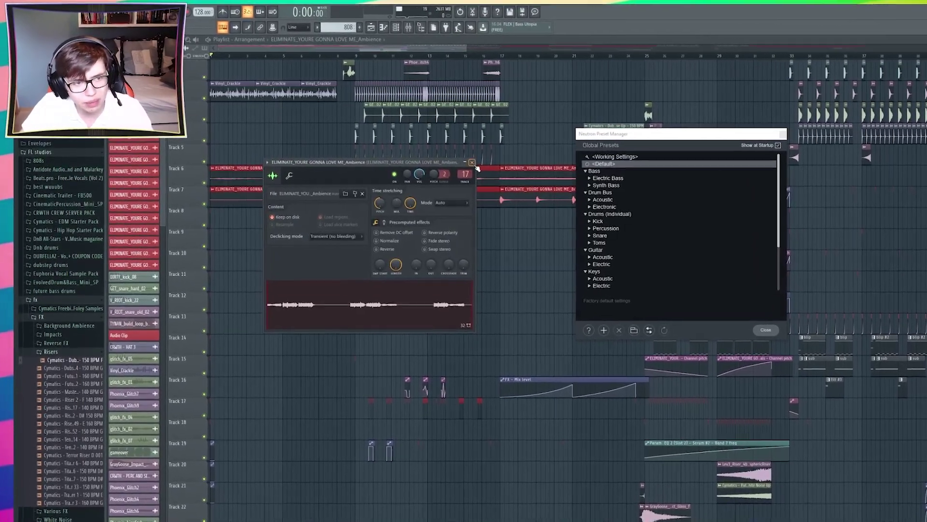
pyautogui.click(459, 160)
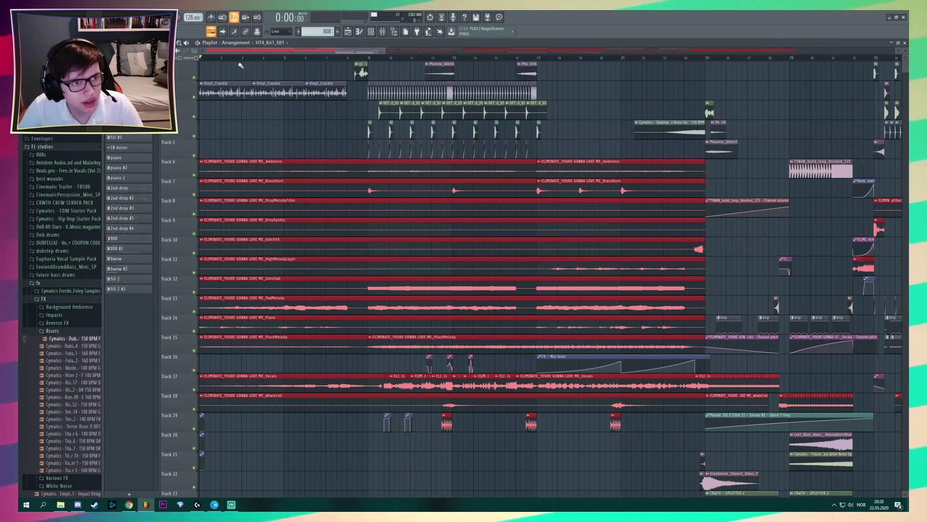
# Step: Solo the vinyl crackle track and open the Fruity Reverb 2 on its mixer channel
pyautogui.keyDown('ctrl'); pyautogui.click(195, 97); pyautogui.keyUp('ctrl')
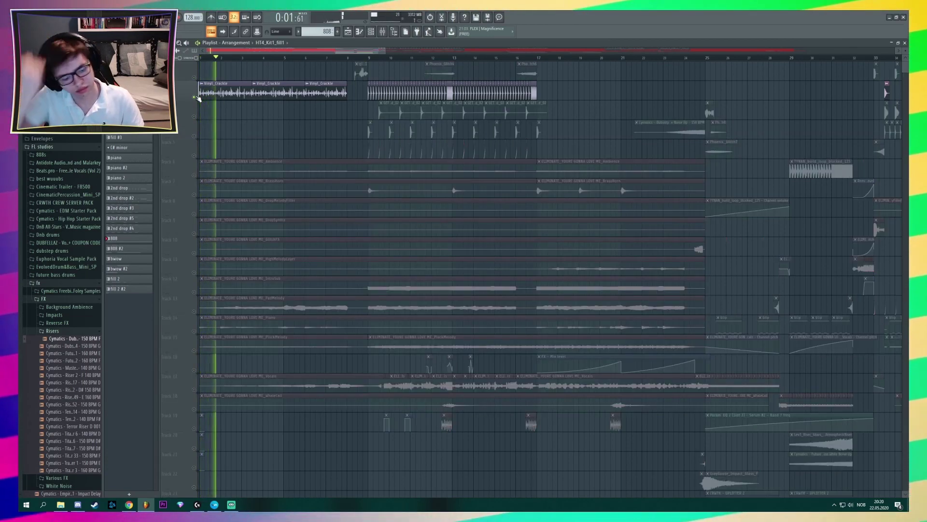
pyautogui.press('F9')
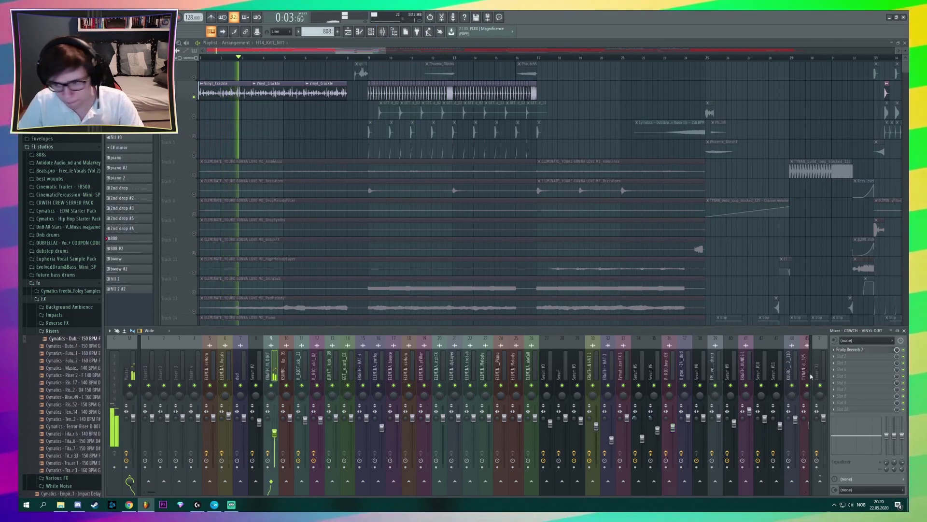
pyautogui.click(862, 350)
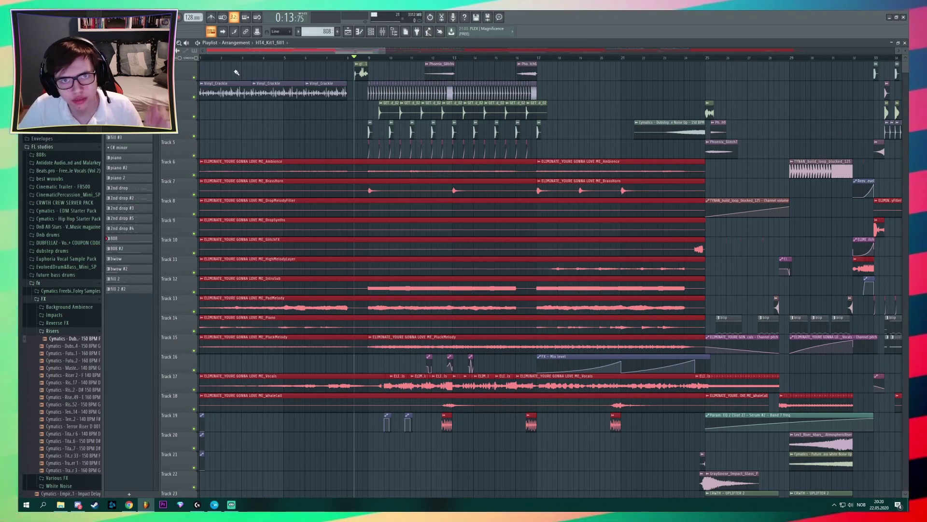
# Step: Solo track 1 and listen to its glitch clips, including the ones near bars 12 and 16
pyautogui.keyDown('ctrl'); pyautogui.click(194, 78); pyautogui.keyUp('ctrl')
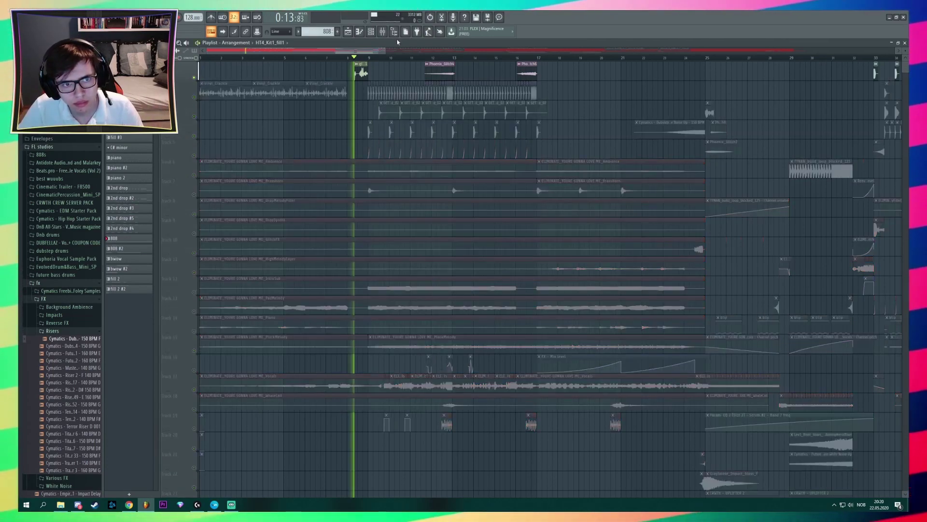
pyautogui.click(434, 58)
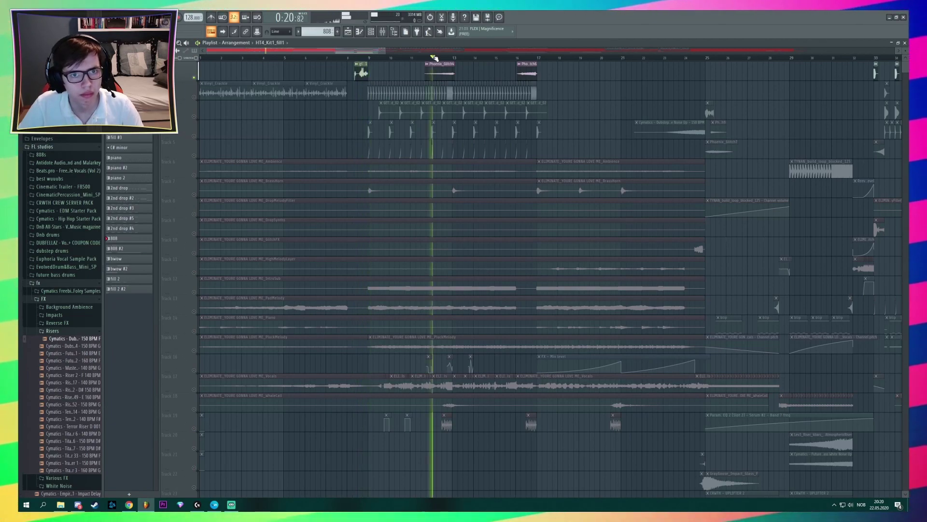
pyautogui.click(517, 58)
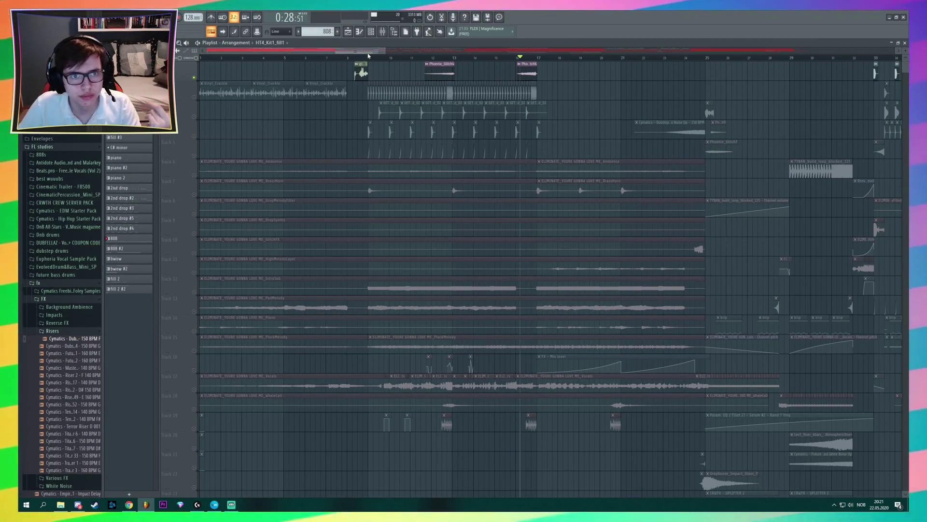
# Step: Isolate the drum clips on tracks 2 to 5 and play them from bar 9
pyautogui.rightClick(194, 97)
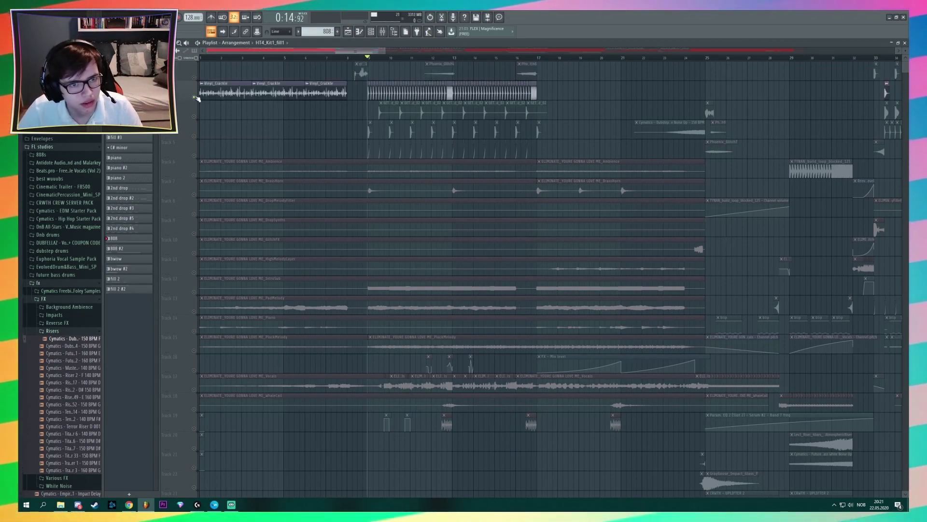
pyautogui.click(194, 116)
pyautogui.click(195, 136)
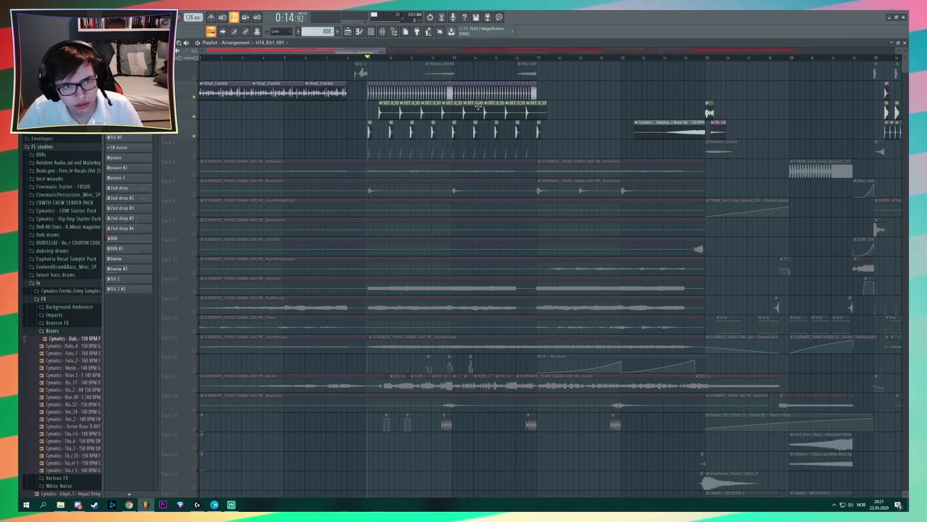
pyautogui.press('space')
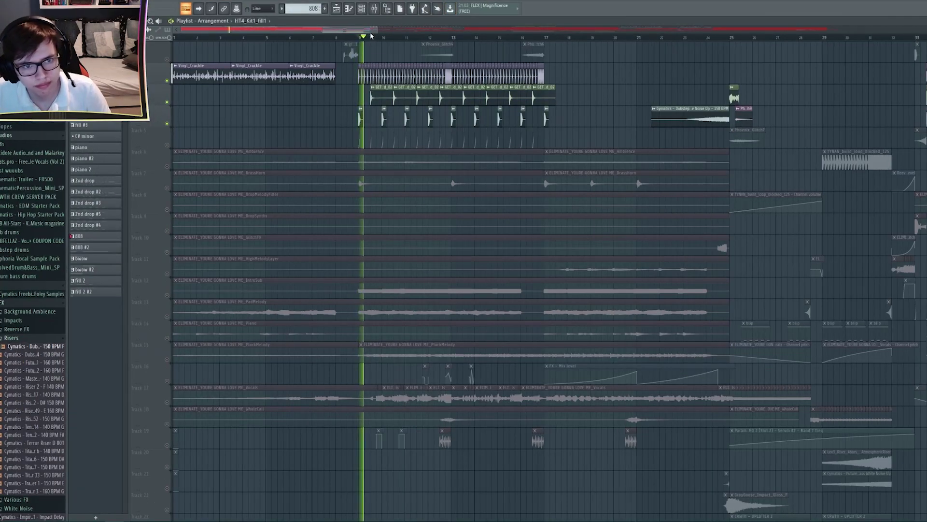
pyautogui.moveTo(379, 28); pyautogui.dragTo(324, 25)
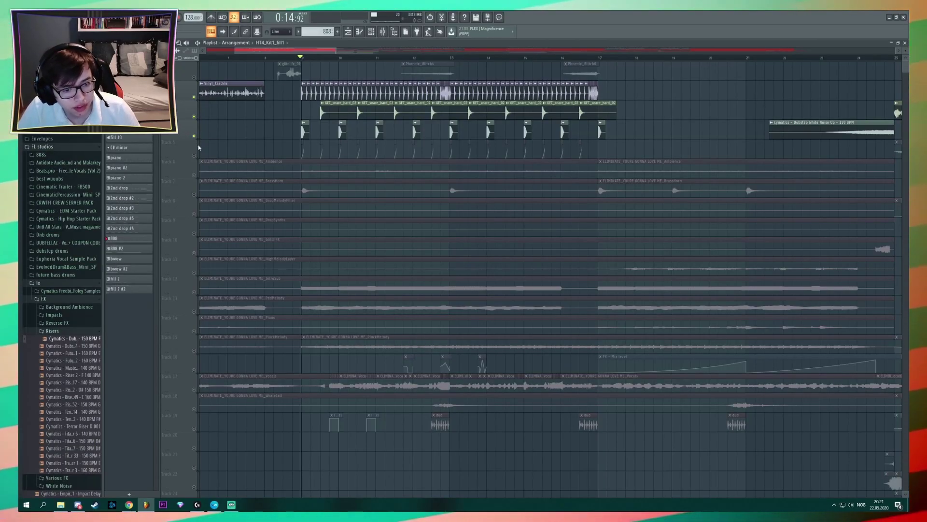
pyautogui.click(195, 155)
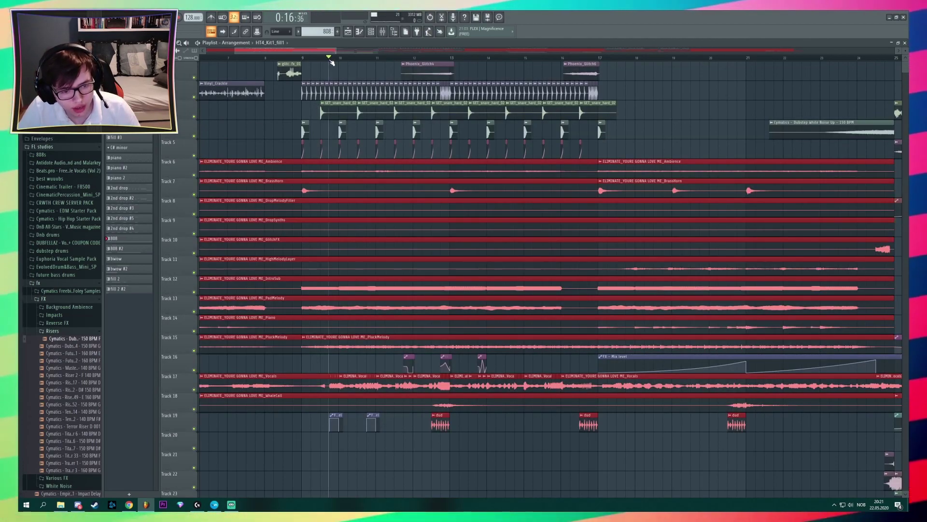
# Step: Solo the vocals on track 17 together with tracks 16 and 19, and play them
pyautogui.keyDown('ctrl'); pyautogui.click(194, 389); pyautogui.keyUp('ctrl')
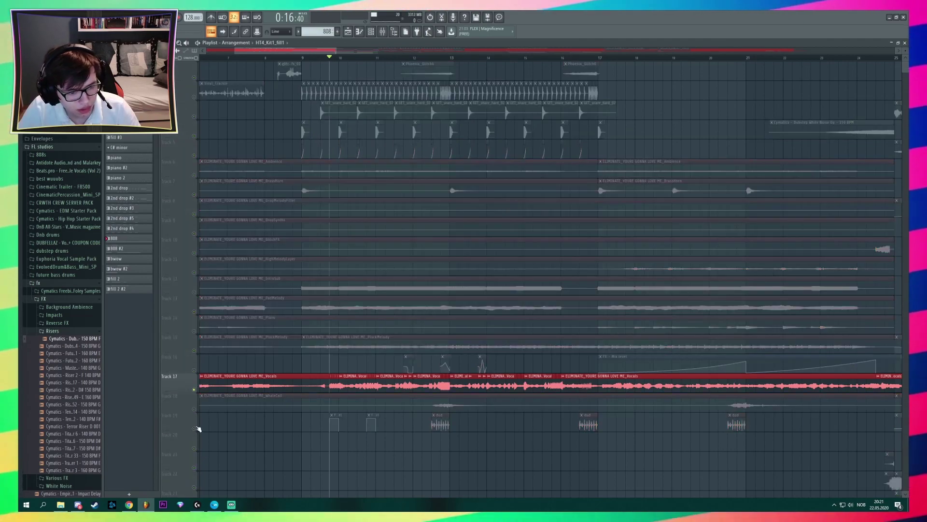
pyautogui.press('space')
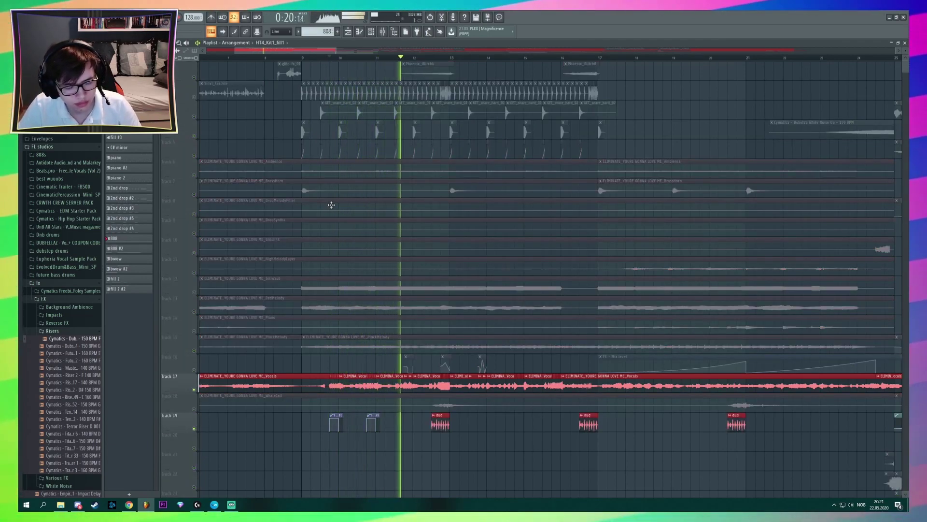
pyautogui.press('space')
pyautogui.click(194, 371)
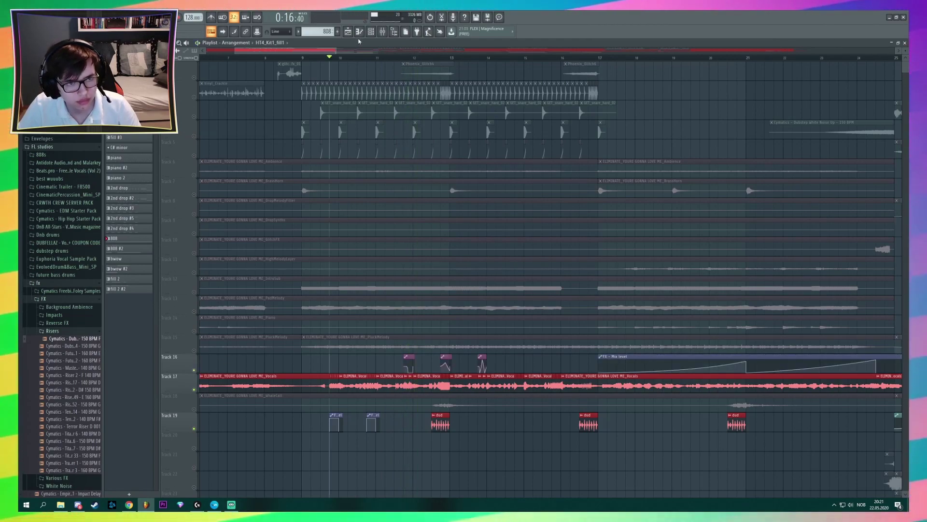
pyautogui.press('space')
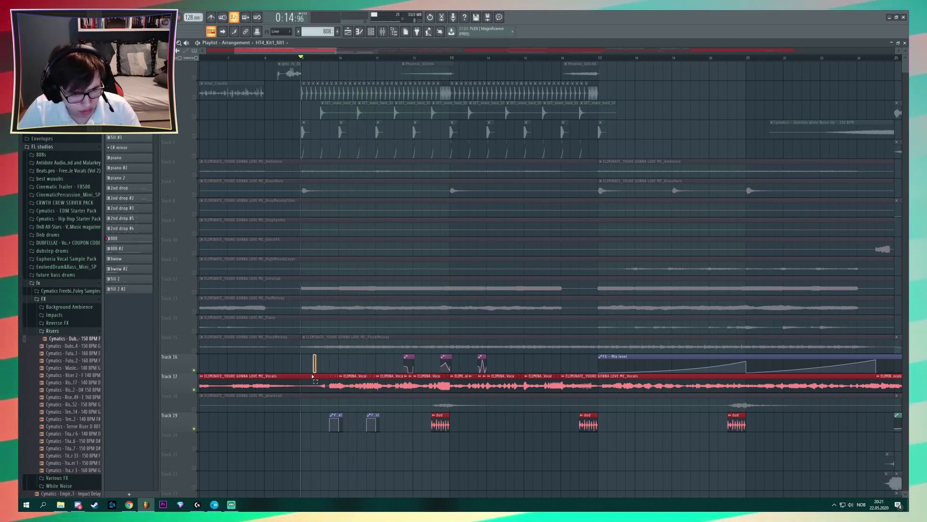
pyautogui.moveTo(314, 375); pyautogui.dragTo(315, 365)
pyautogui.hscroll(-5, 315, 365)
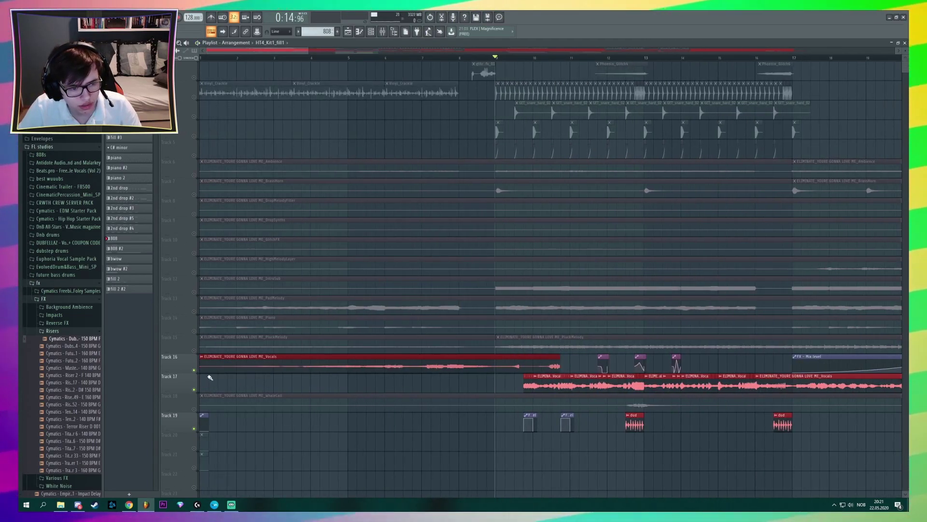
pyautogui.hotkey('ctrl', 'z')
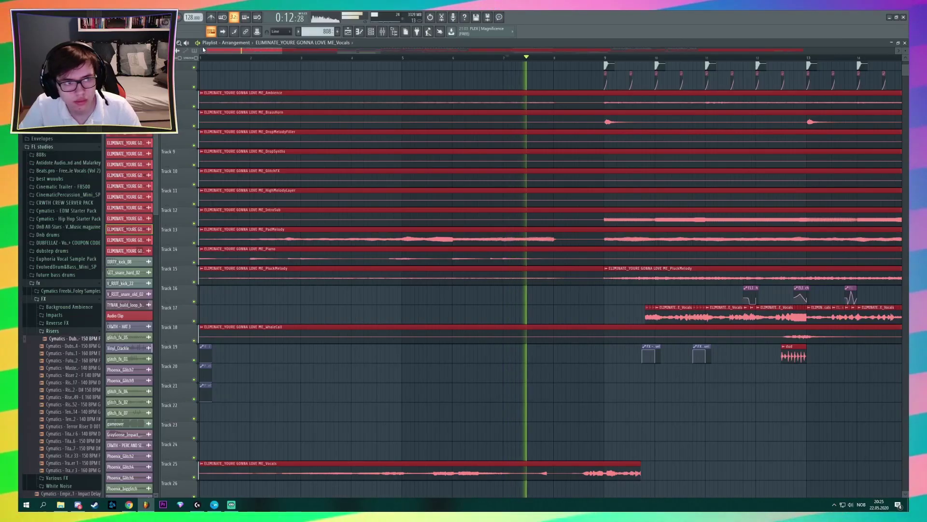
# Step: Stop playback and try to shift the opening vocals clip on track 25 to a later position
pyautogui.moveTo(250, 51); pyautogui.dragTo(261, 58)
pyautogui.press('space')
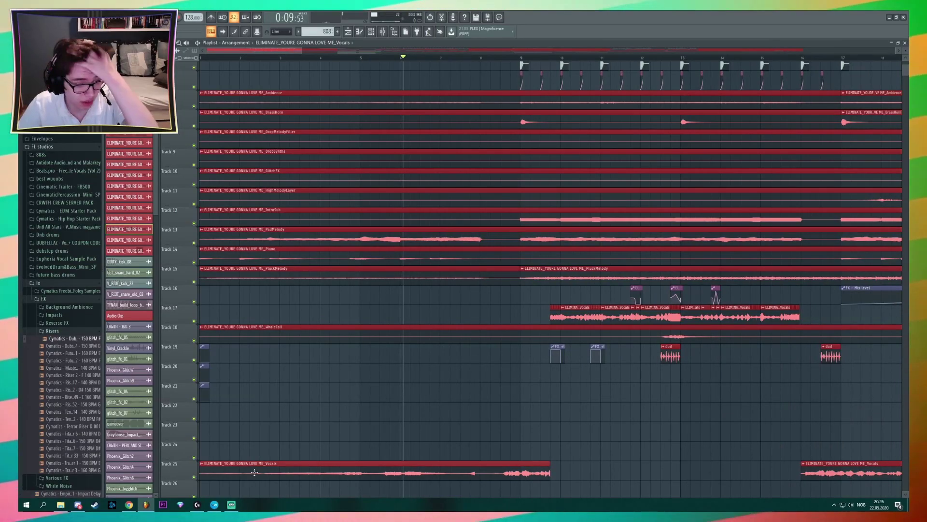
pyautogui.moveTo(254, 472); pyautogui.dragTo(298, 473)
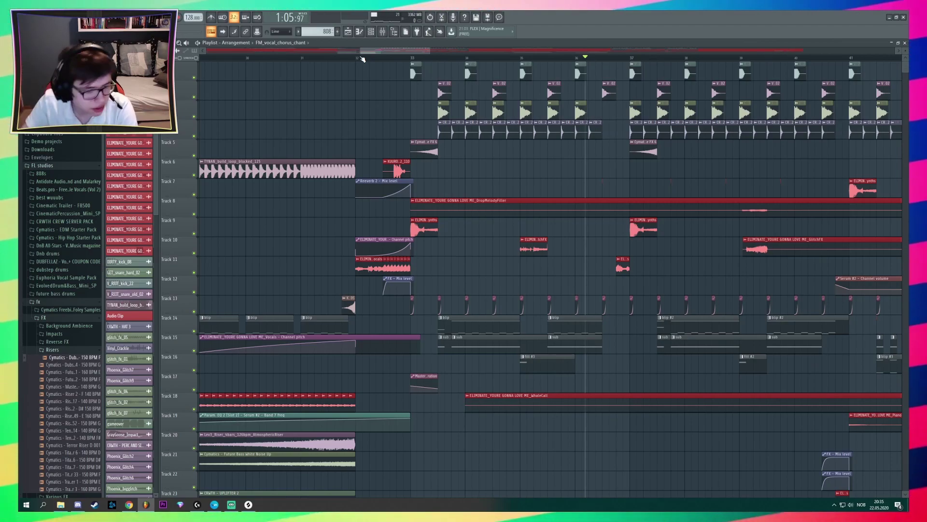
pyautogui.click(237, 508)
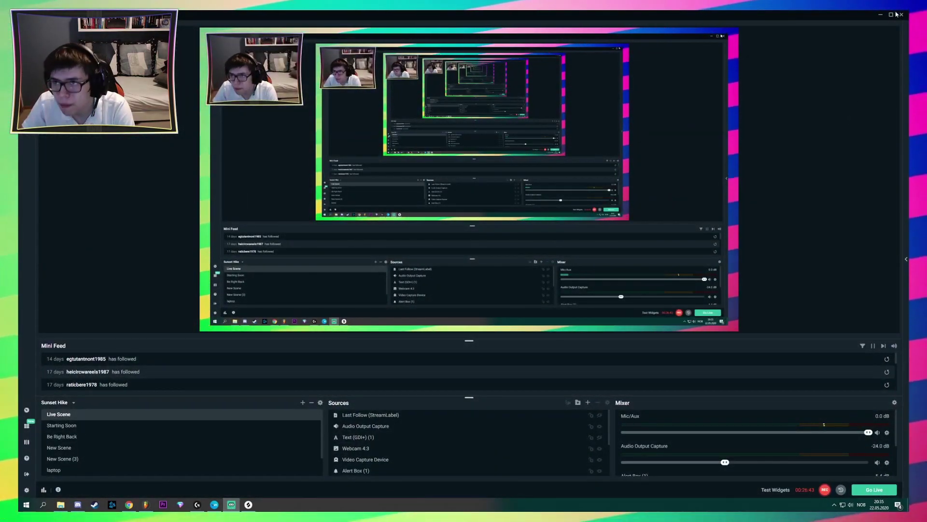
pyautogui.click(882, 15)
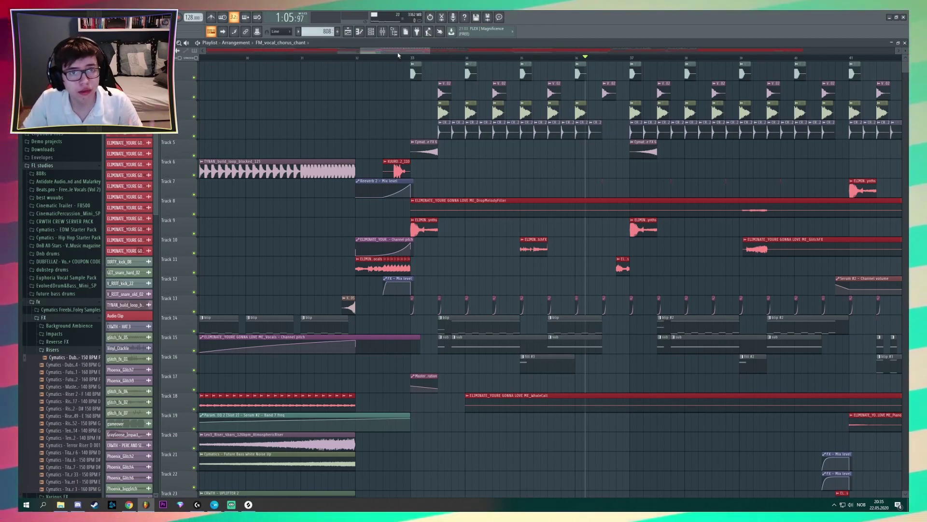
# Step: Isolate the vocals on track 17 with their automation and dud clips on tracks 16 and 19, and play from bar 9
pyautogui.moveTo(410, 54); pyautogui.dragTo(204, 50)
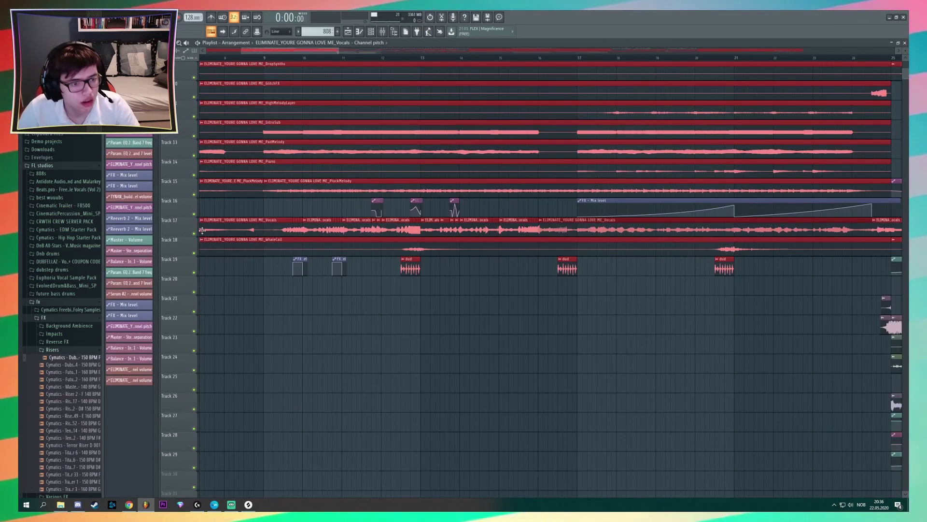
pyautogui.keyDown('ctrl'); pyautogui.click(194, 234); pyautogui.keyUp('ctrl')
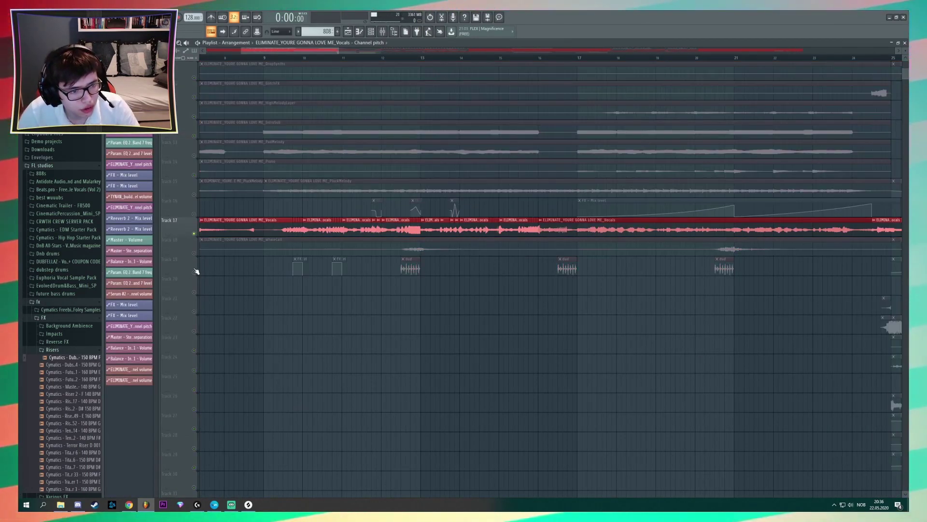
pyautogui.click(195, 214)
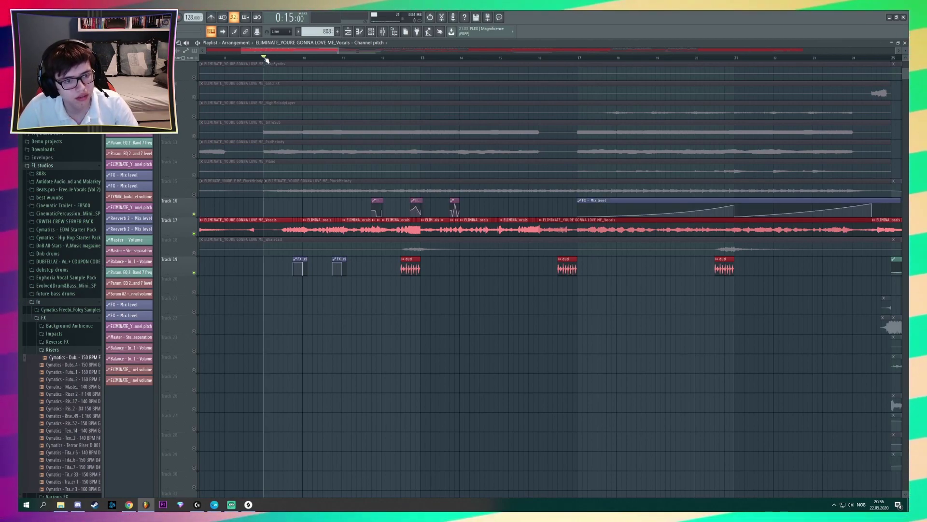
pyautogui.press('space')
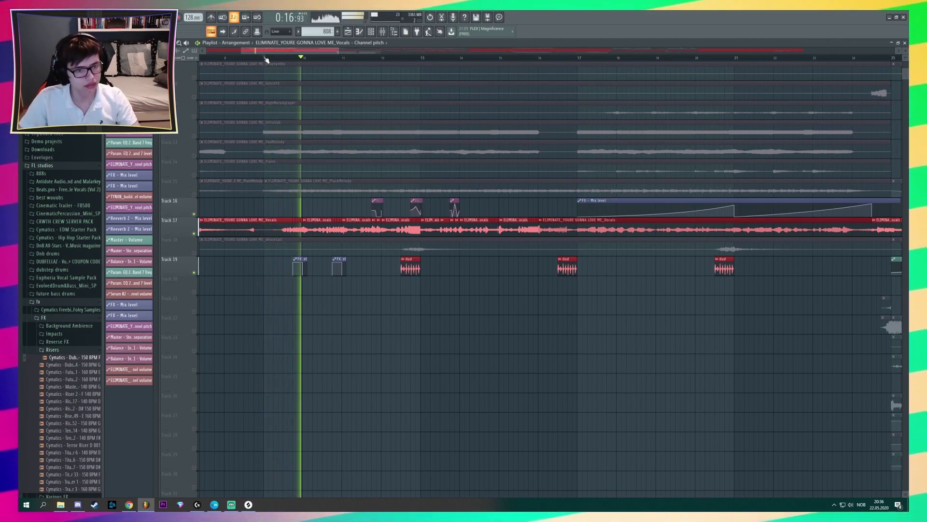
# Step: Select the vocals channel in the mixer, play it briefly and open its first FX slot
pyautogui.press('F9')
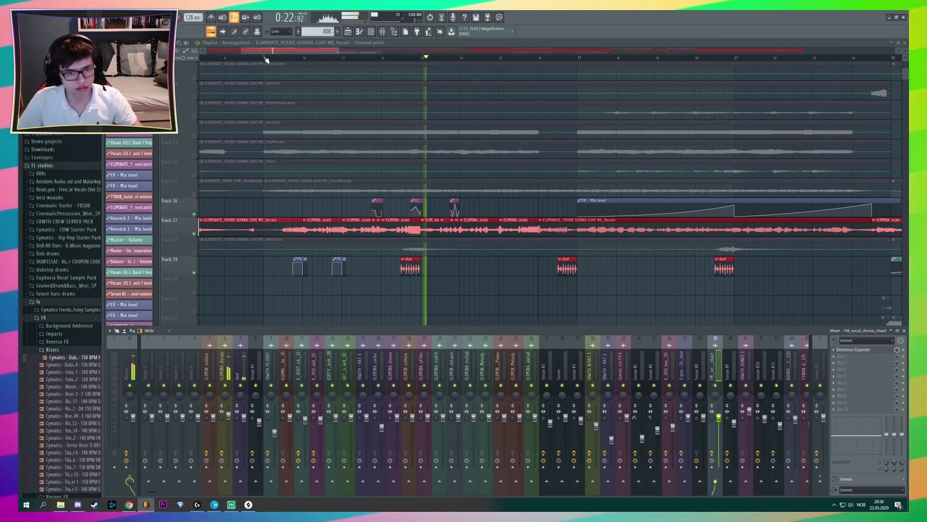
pyautogui.click(229, 367)
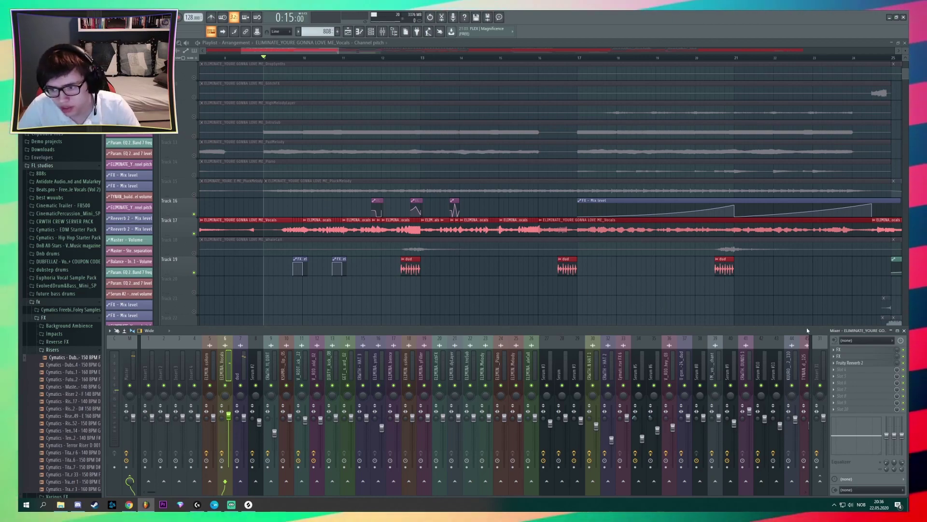
pyautogui.press('space')
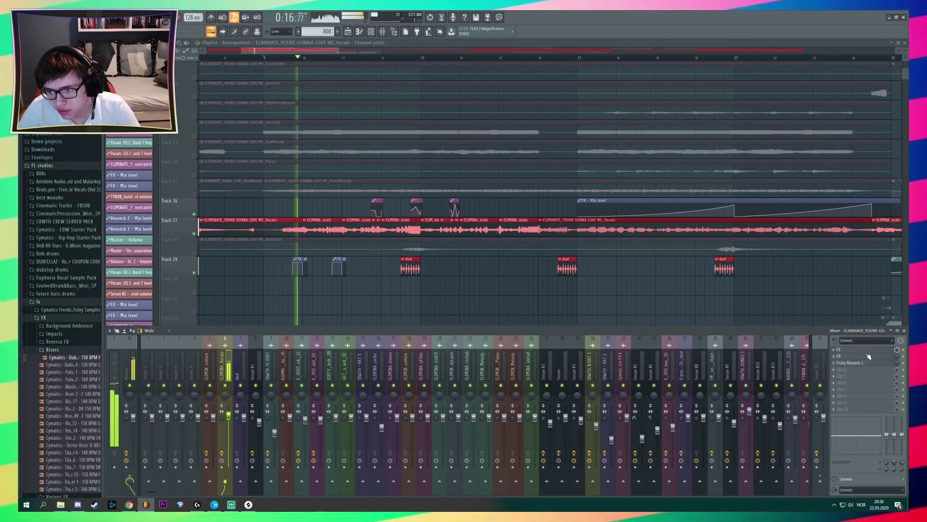
pyautogui.press('space')
pyautogui.click(865, 352)
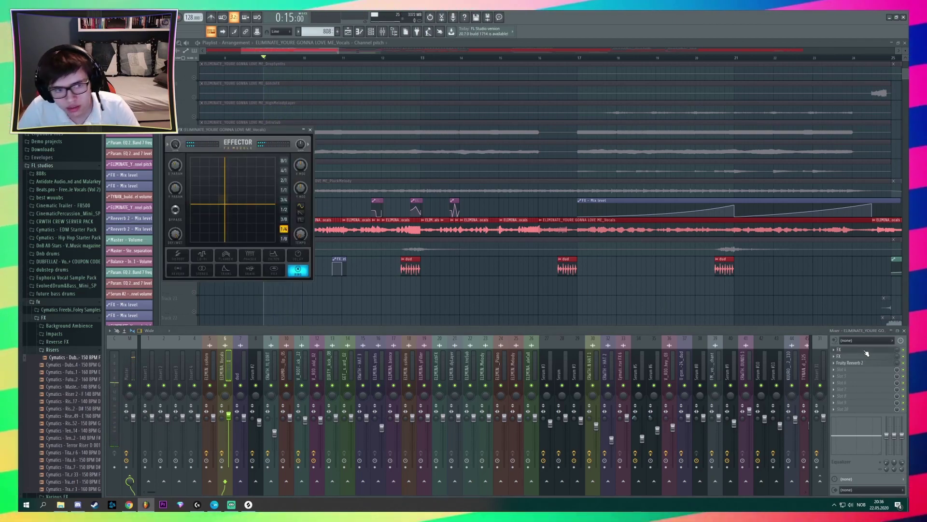
# Step: Move the playhead to bar 10 and reopen the Effector in the vocals channel's first FX slot
pyautogui.click(305, 58)
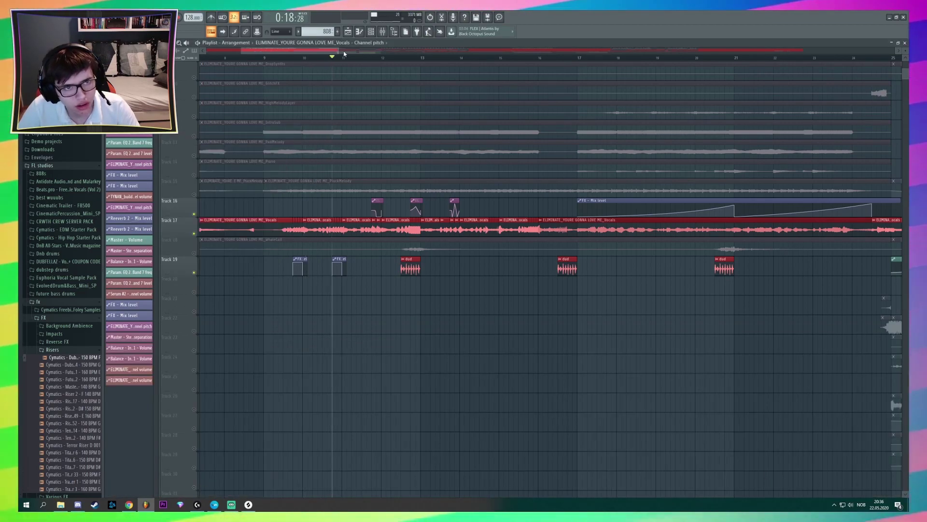
pyautogui.press('F9')
pyautogui.click(837, 348)
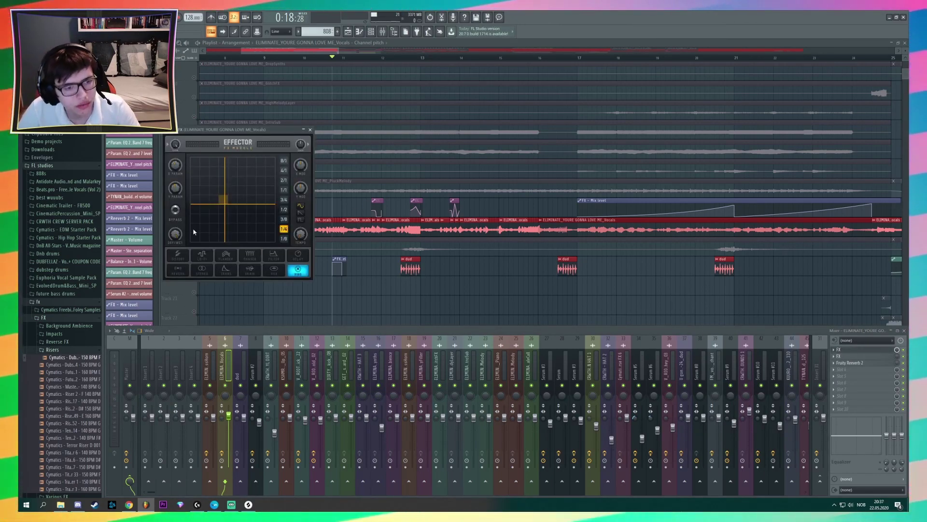
# Step: Play the vocals briefly, inspect the second FX slot on their mixer channel, and close both Effector windows
pyautogui.press('space')
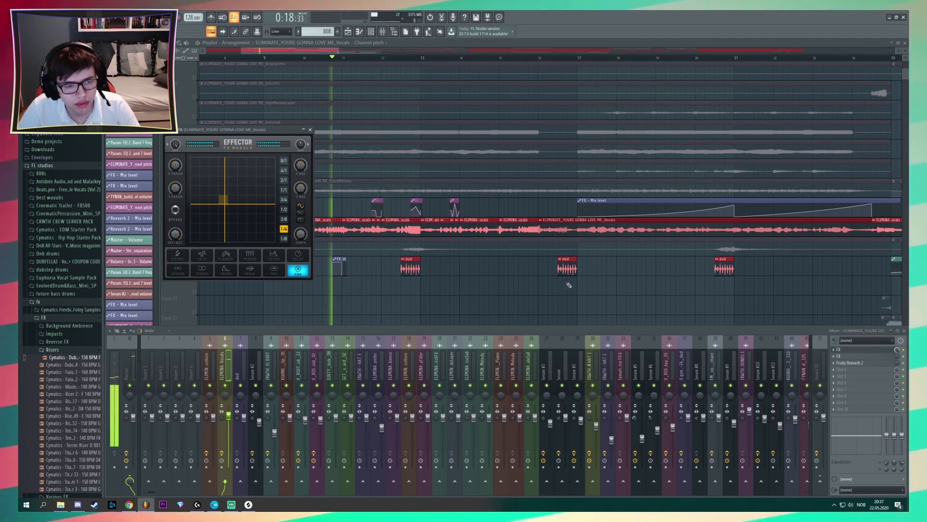
pyautogui.press('space')
pyautogui.click(863, 358)
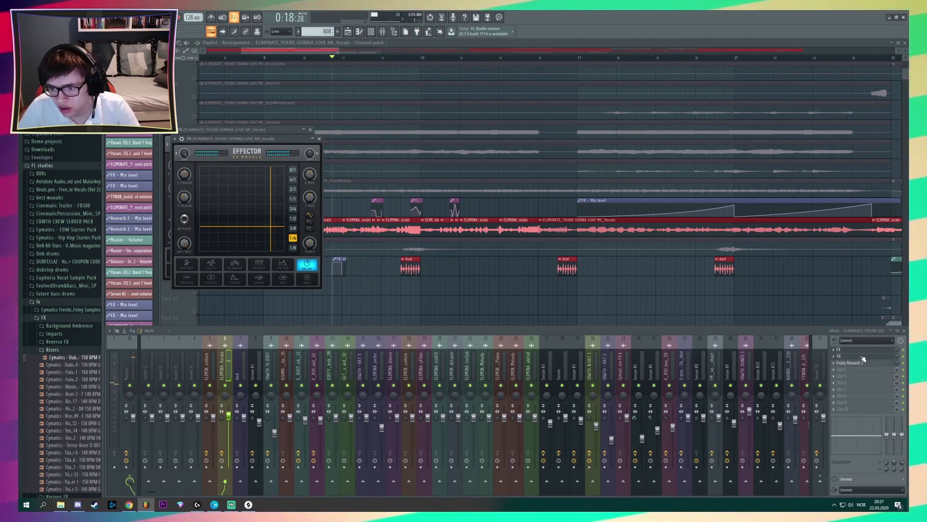
pyautogui.click(319, 138)
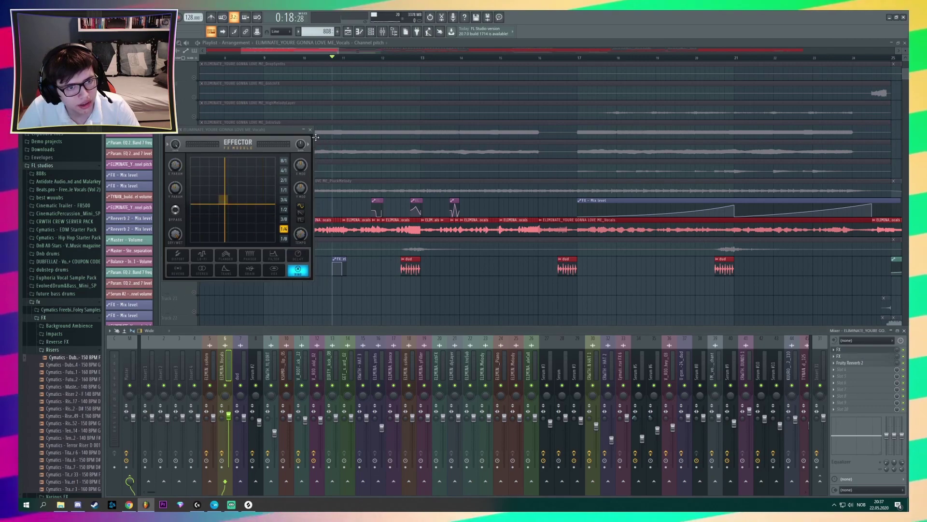
pyautogui.click(310, 130)
# Step: Hide the mixer and play the isolated vocals with their automation and dud clips from just before bar 19
pyautogui.click(285, 59)
pyautogui.press('F9')
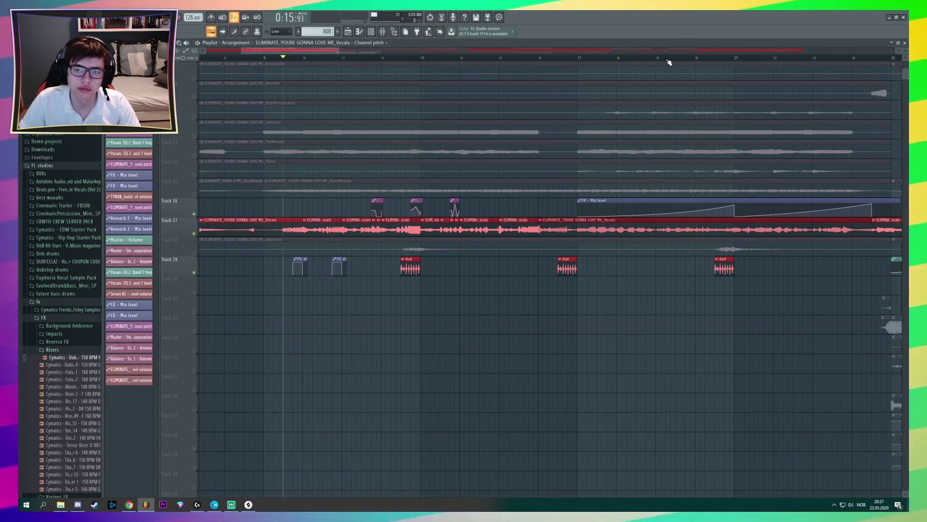
pyautogui.press('space')
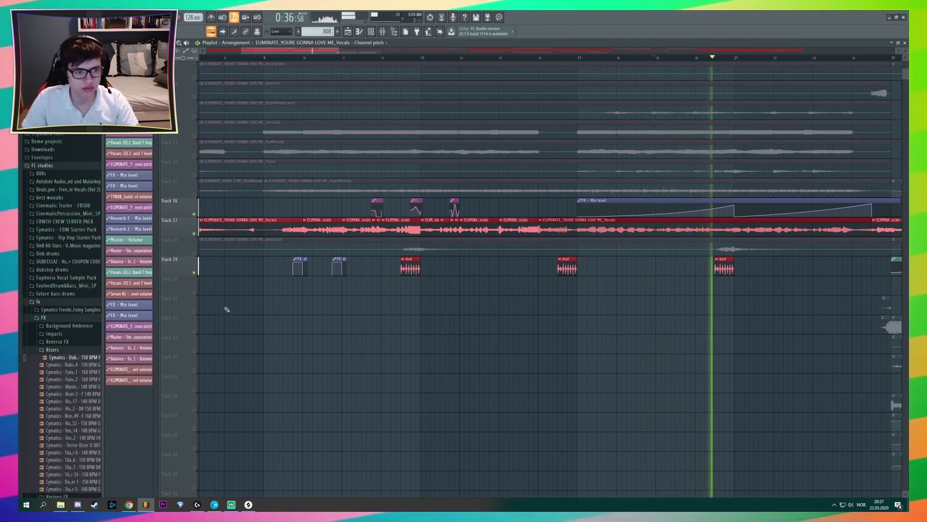
pyautogui.press('space')
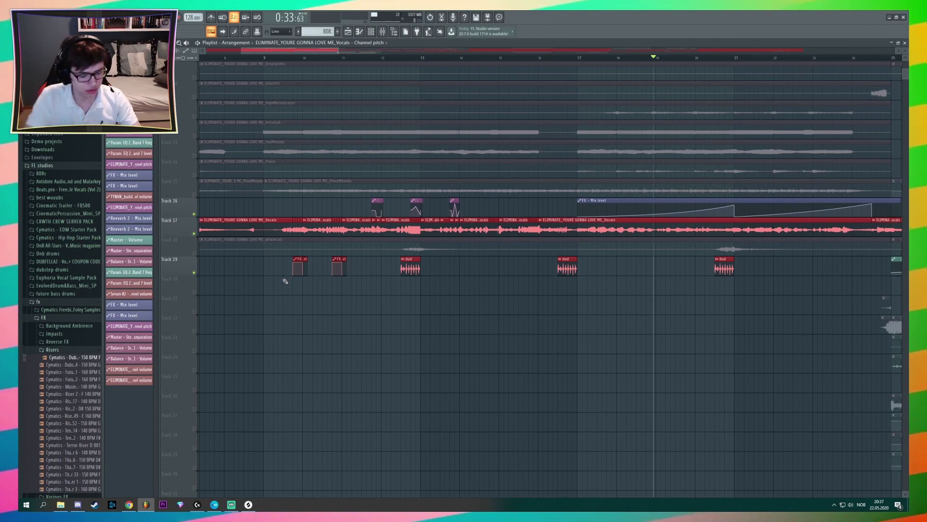
pyautogui.hscroll(8, 285, 281)
pyautogui.press('space')
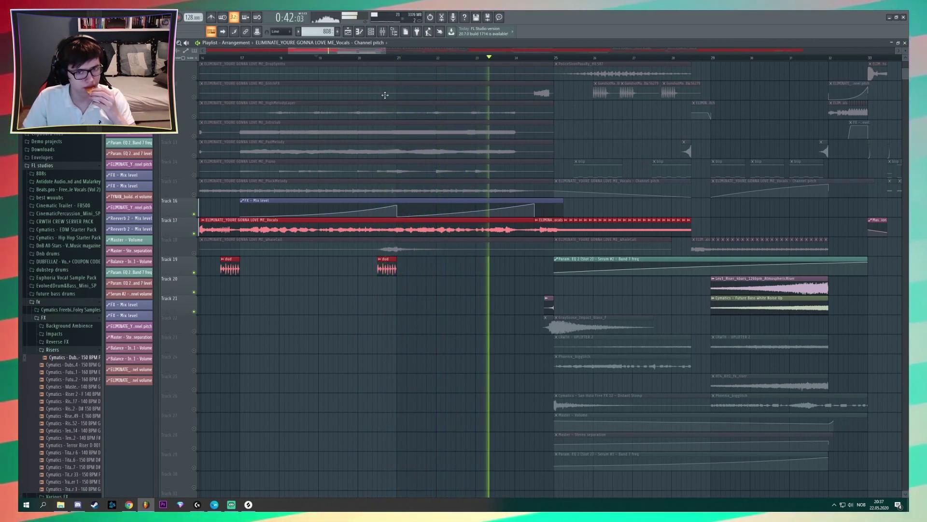
pyautogui.press('space')
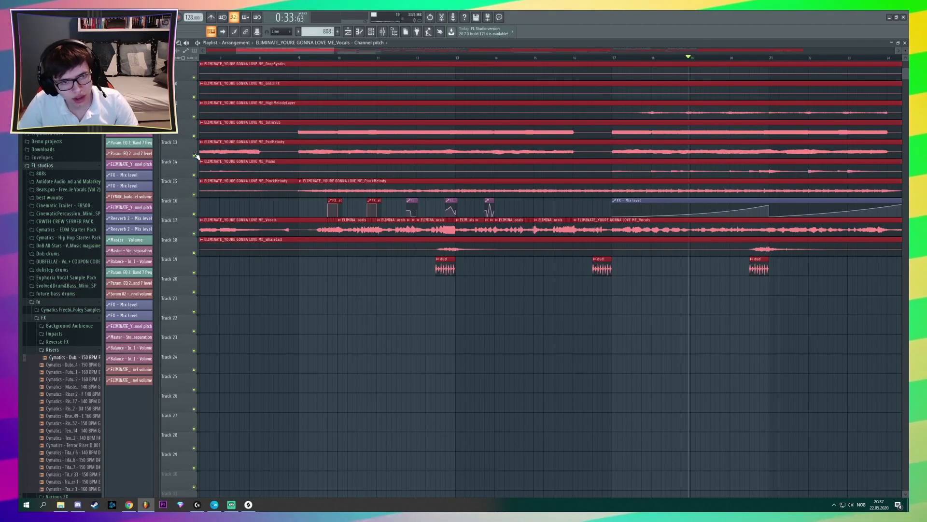
# Step: Play the full arrangement with all tracks audible from just before bar 25 through the build-up, and stop at the drop
pyautogui.scroll(4, 280, 181)
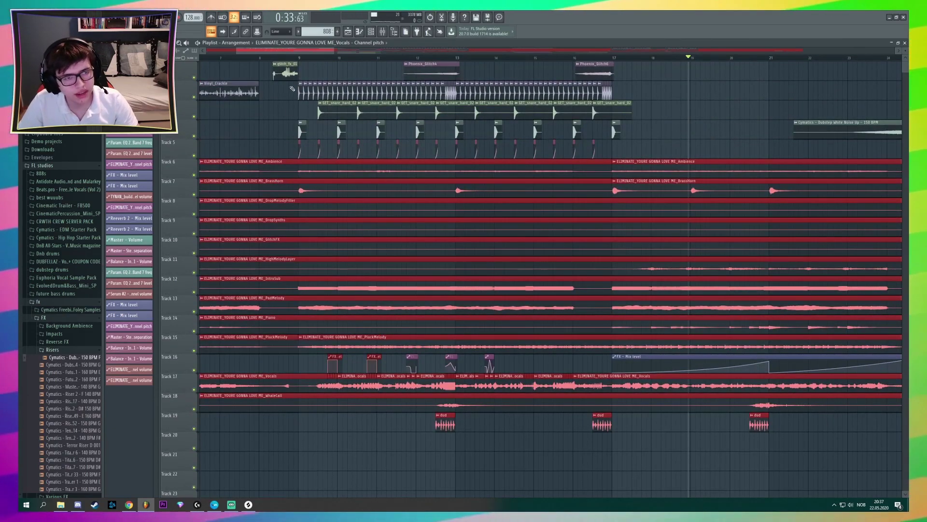
pyautogui.moveTo(310, 56); pyautogui.dragTo(380, 84)
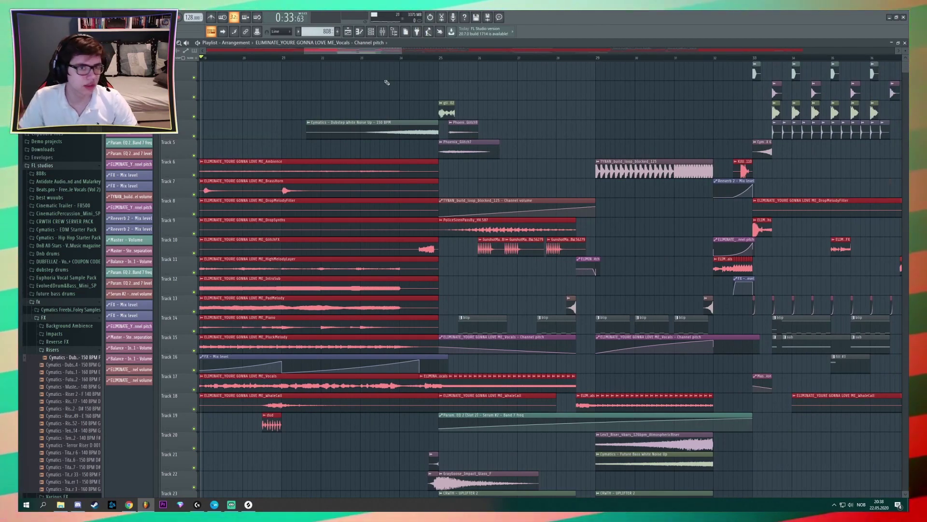
pyautogui.hscroll(-5, 368, 54)
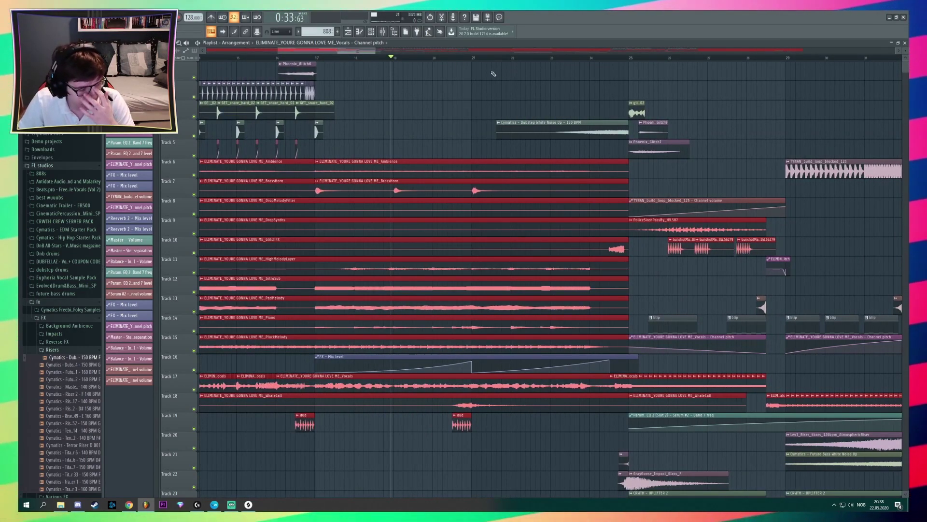
pyautogui.moveTo(364, 51); pyautogui.dragTo(373, 53)
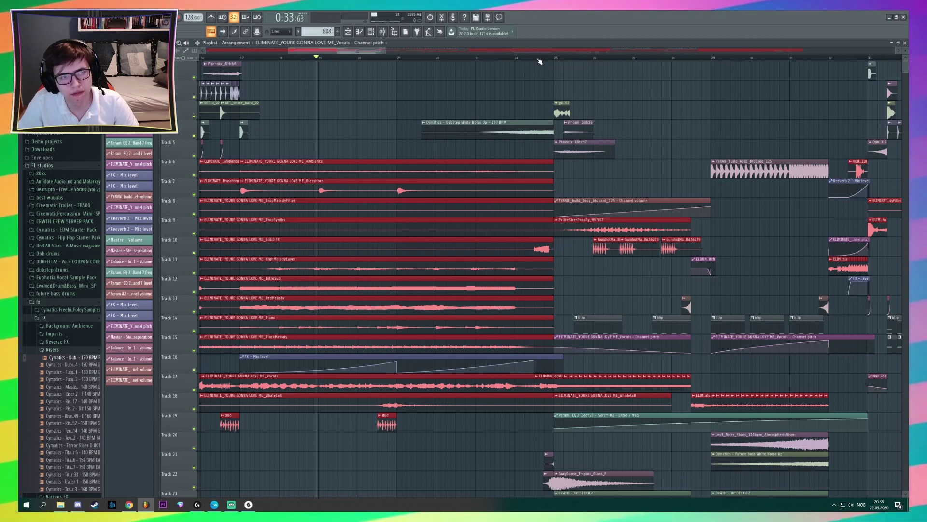
pyautogui.press('space')
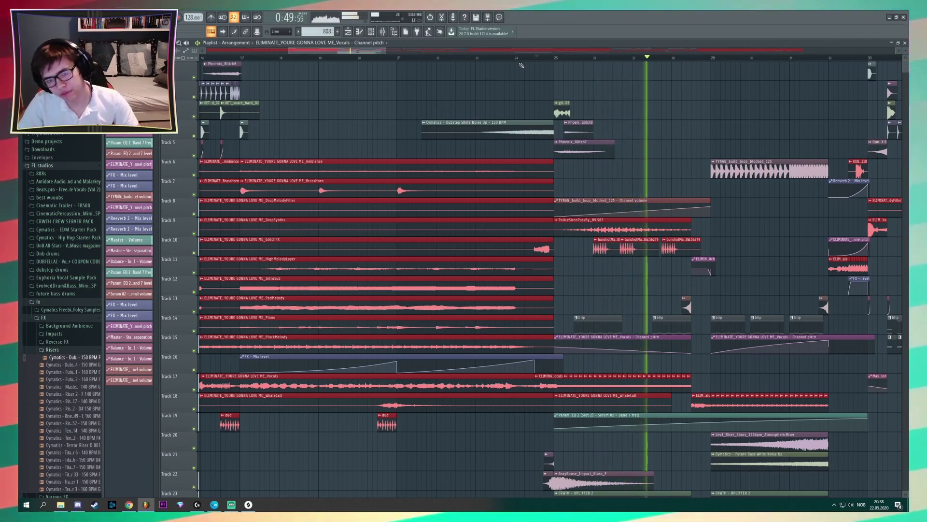
pyautogui.moveTo(302, 52); pyautogui.dragTo(317, 54)
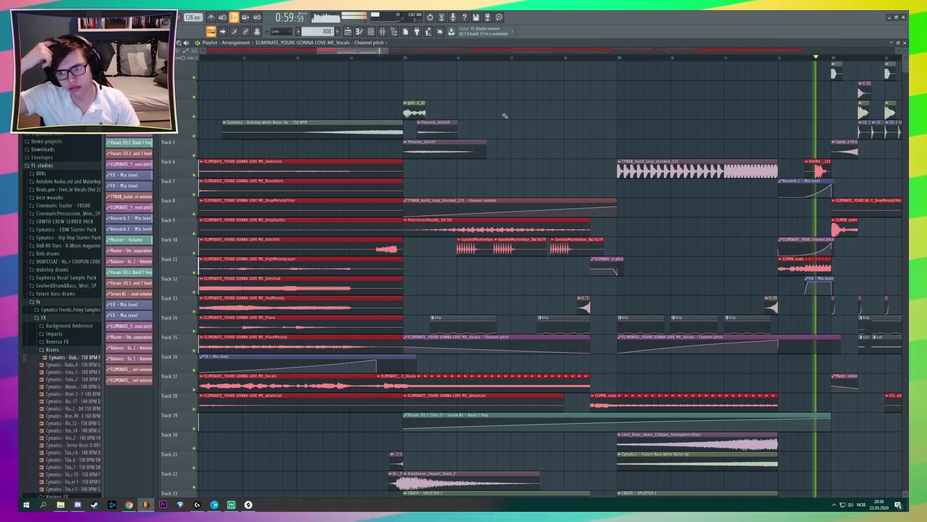
pyautogui.press('space')
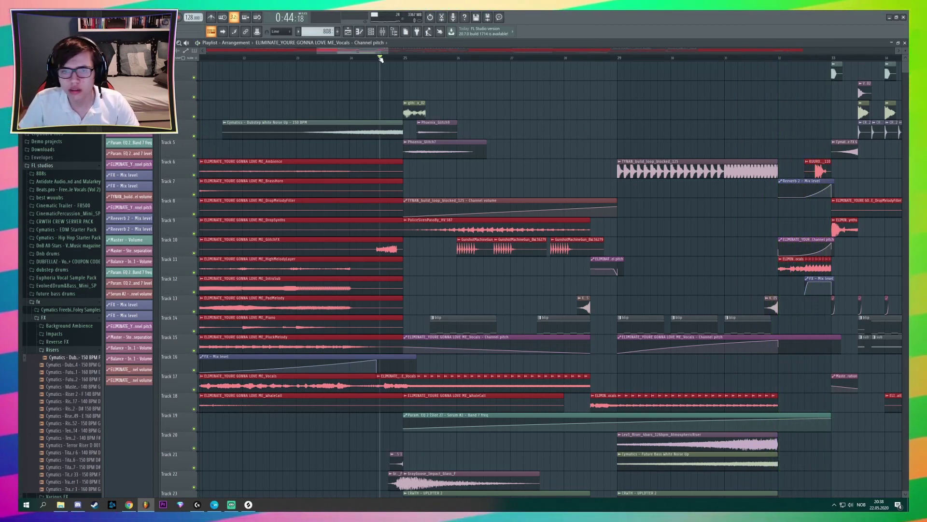
# Step: Open the tempo detection options for the short drum fill clip on track 6 and leave without entering a tempo
pyautogui.moveTo(317, 47); pyautogui.dragTo(366, 49)
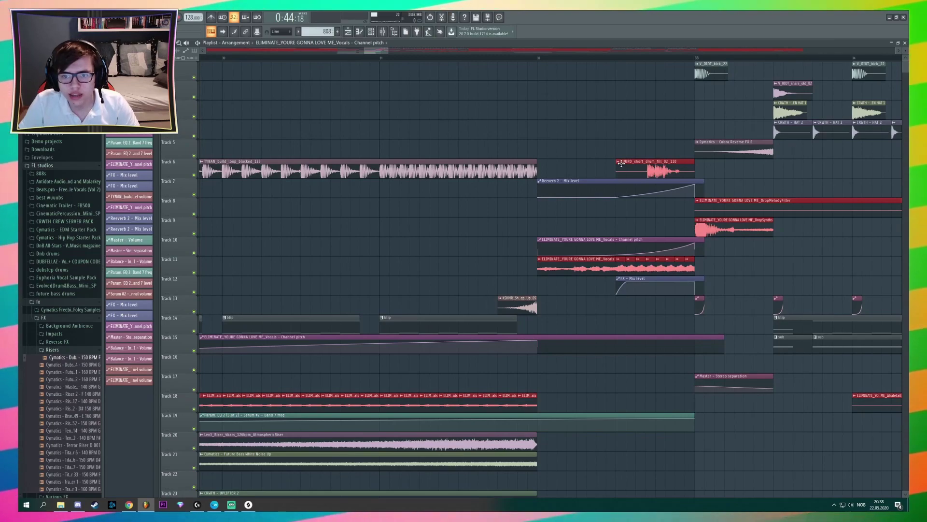
pyautogui.click(622, 164)
pyautogui.click(692, 207)
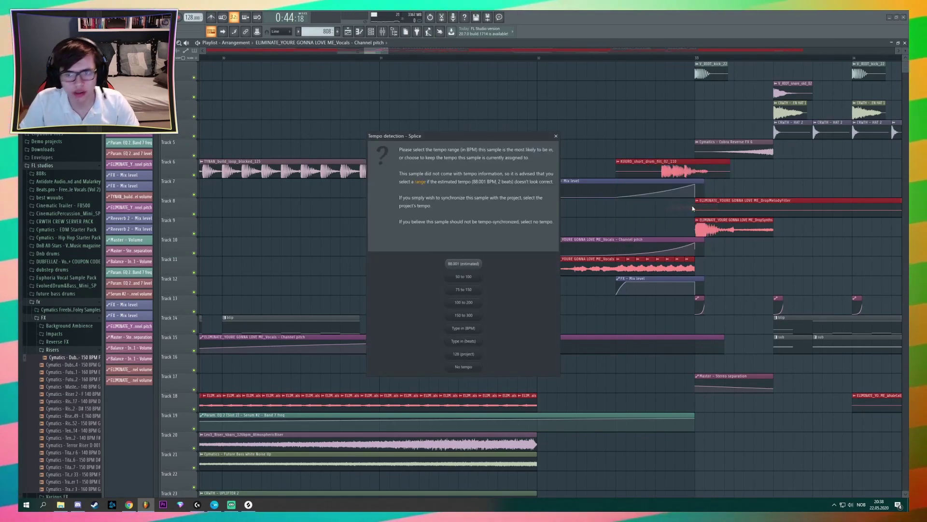
pyautogui.press('Escape')
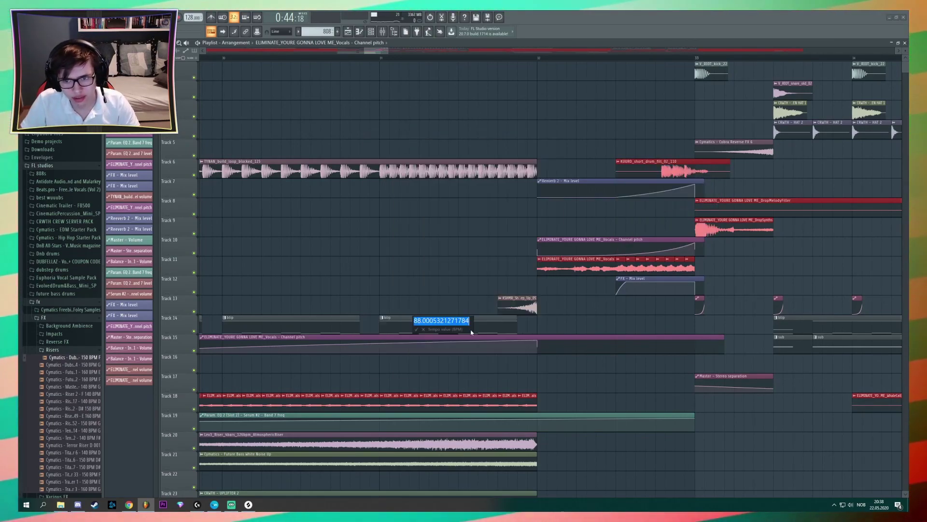
# Step: Isolate the glitch effects on tracks 3, 4 and 5, play them from bar 25 and stop playback
pyautogui.hscroll(-4, 369, 58)
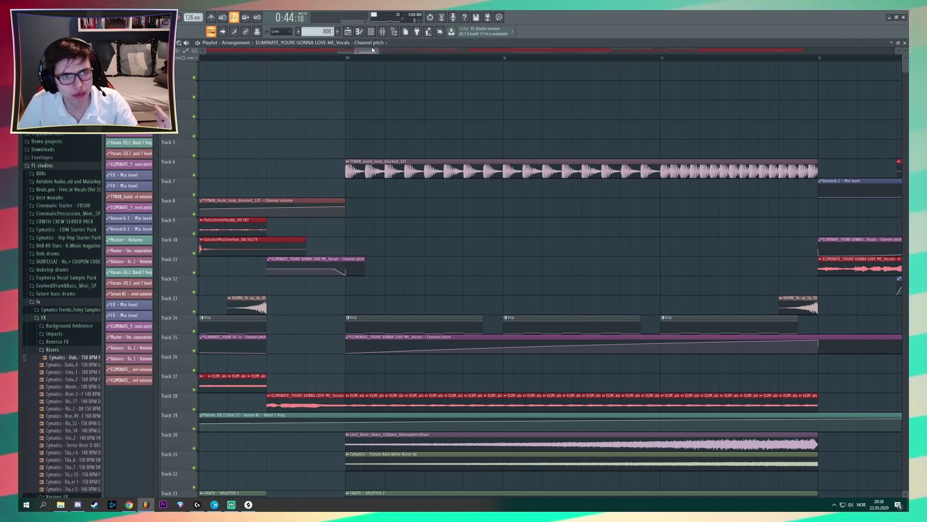
pyautogui.moveTo(355, 50); pyautogui.dragTo(329, 53)
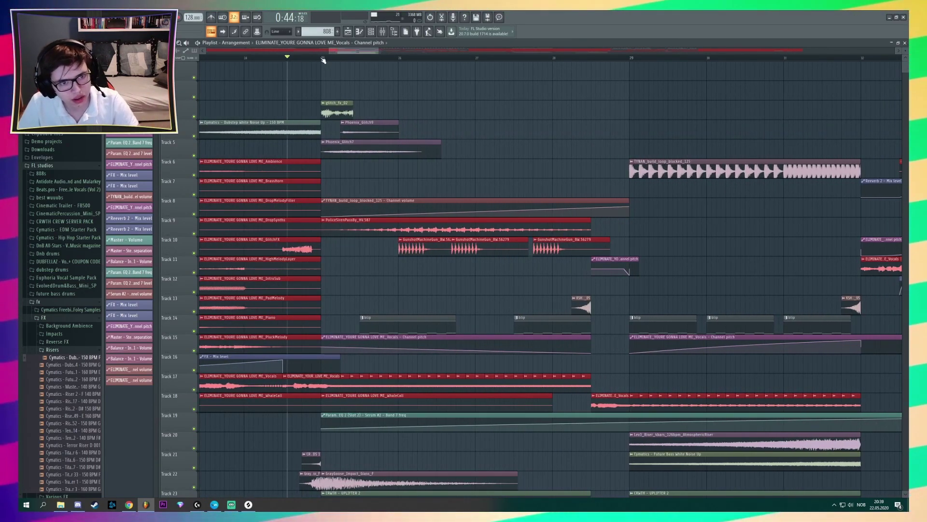
pyautogui.keyDown('ctrl'); pyautogui.click(193, 155); pyautogui.keyUp('ctrl')
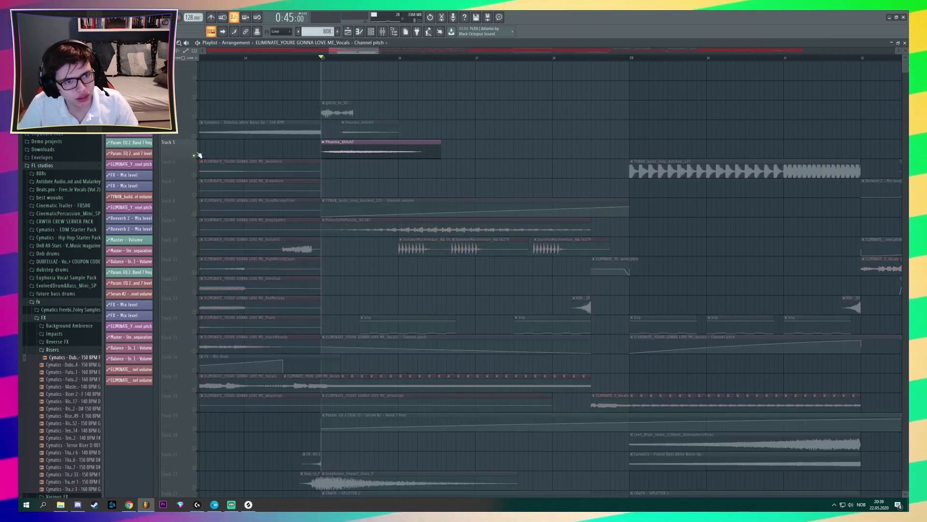
pyautogui.click(194, 136)
pyautogui.click(193, 117)
pyautogui.press('space')
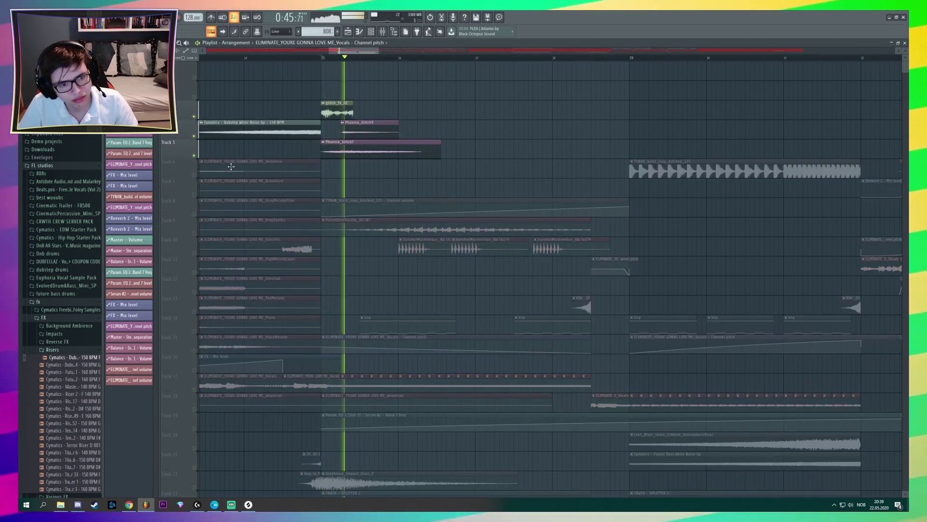
pyautogui.scroll(-5, 242, 386)
pyautogui.press('space')
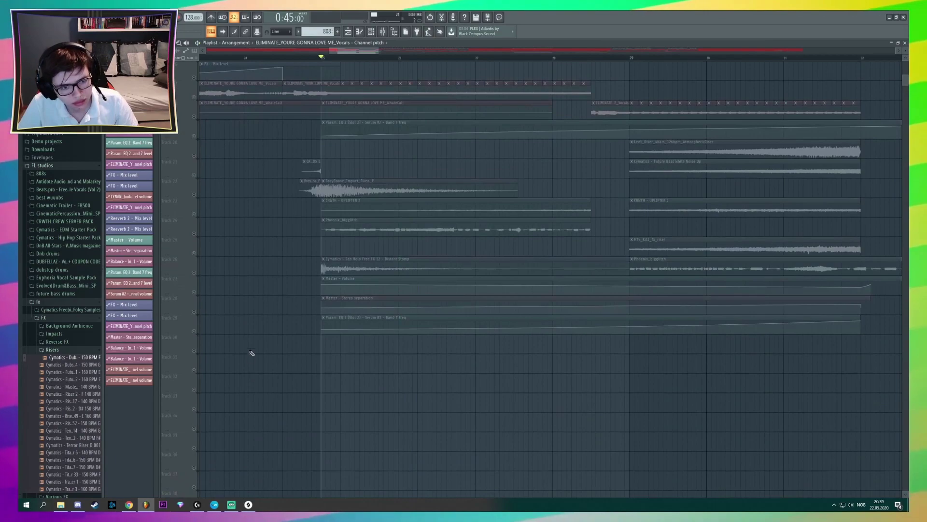
# Step: Isolate the Phoenix glitch clip on track 24 and play it from bar 25
pyautogui.scroll(1, 288, 288)
pyautogui.click(194, 291)
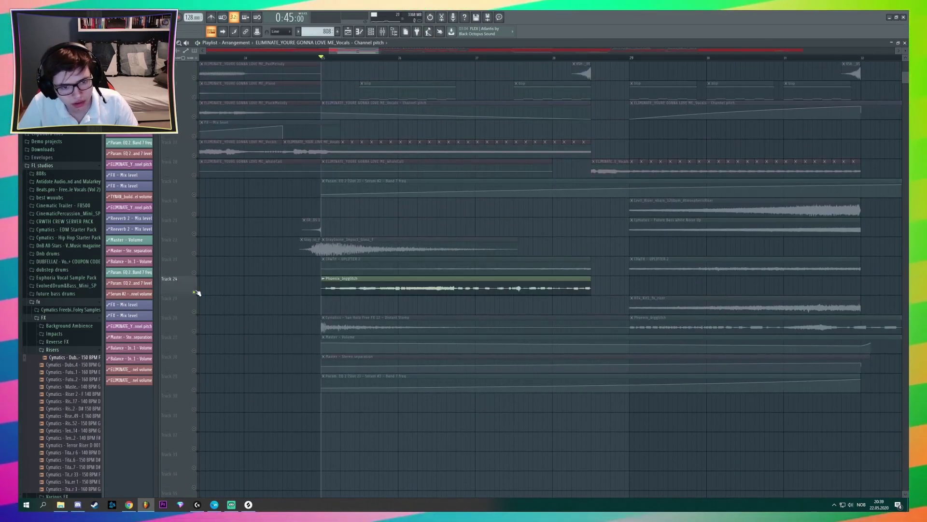
pyautogui.press('space')
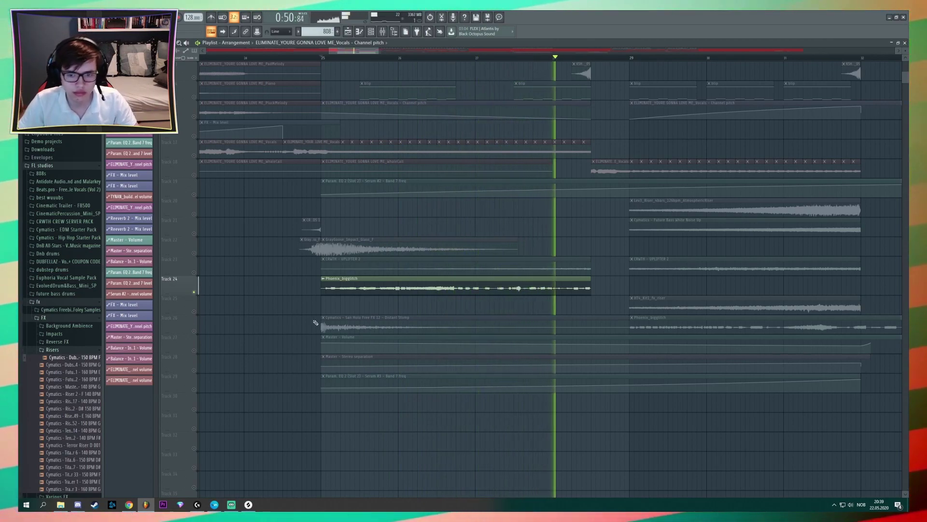
pyautogui.press('space')
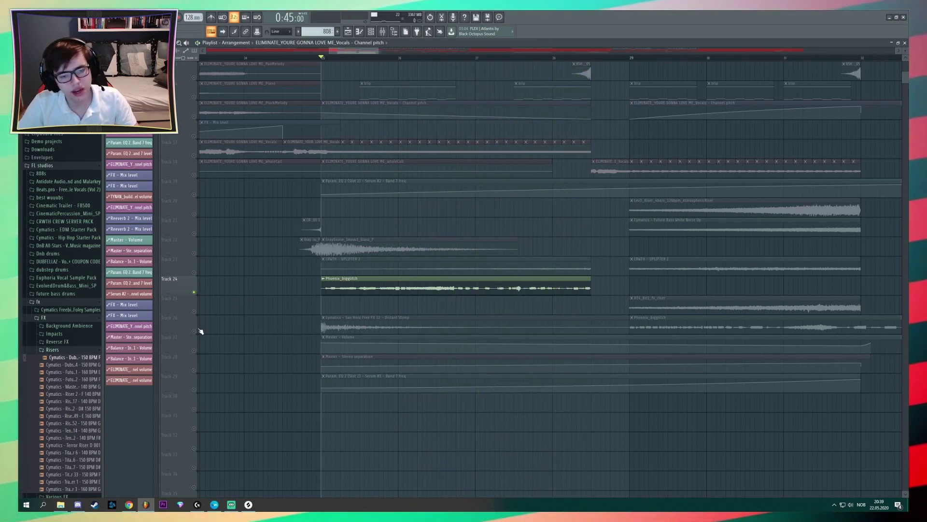
# Step: Audition the Cymatics effect on track 26 and the glass impact on track 22, each isolated, from bar 25
pyautogui.click(200, 329)
pyautogui.press('space')
pyautogui.press('space')
pyautogui.click(196, 254)
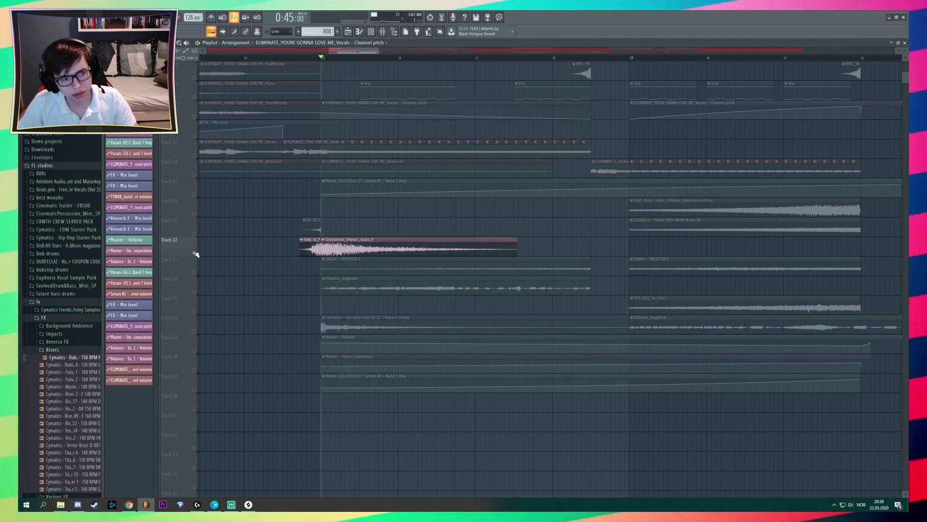
pyautogui.press('space')
pyautogui.scroll(5, 270, 326)
pyautogui.press('space')
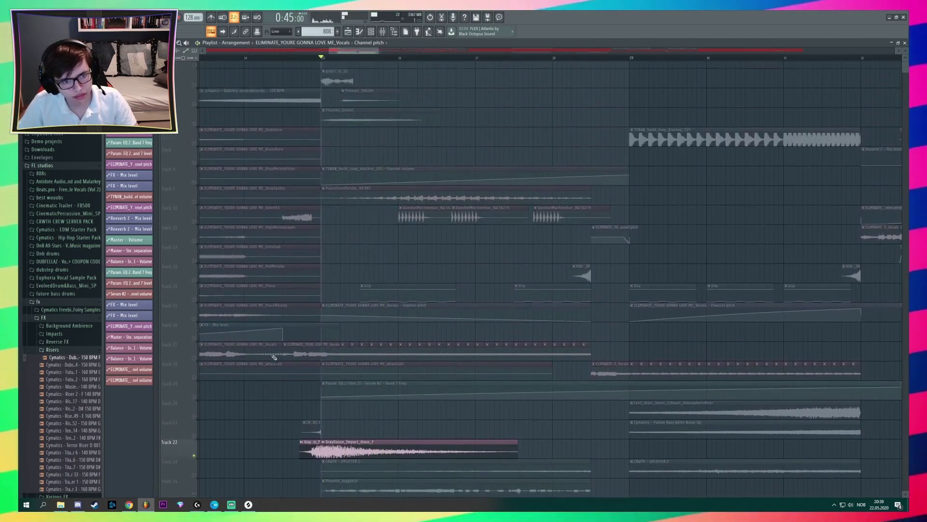
# Step: Isolate the police siren clip on track 9 and play it from bar 25
pyautogui.scroll(1, 273, 357)
pyautogui.click(188, 233)
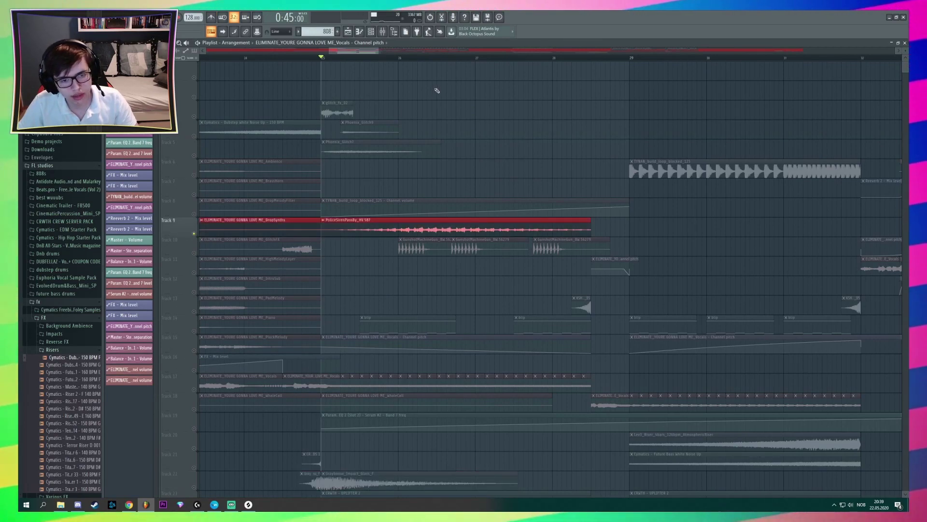
pyautogui.press('space')
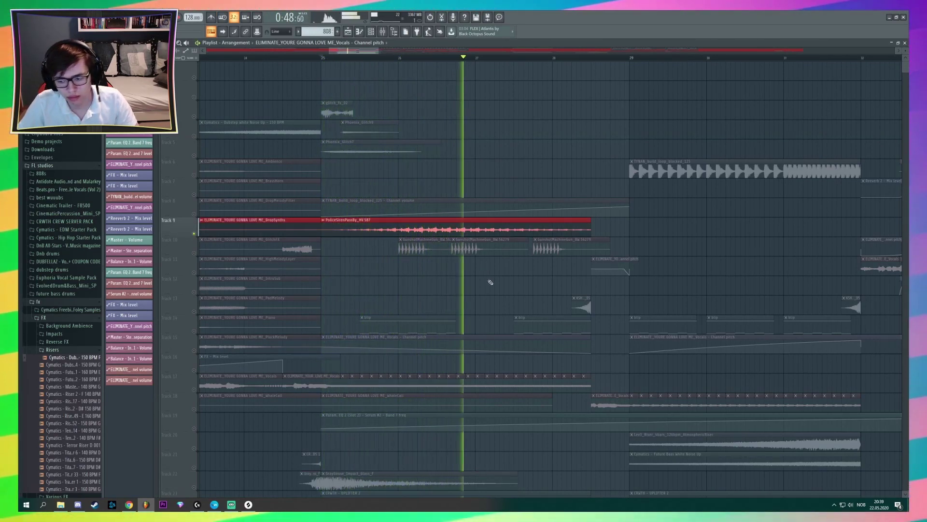
pyautogui.press('space')
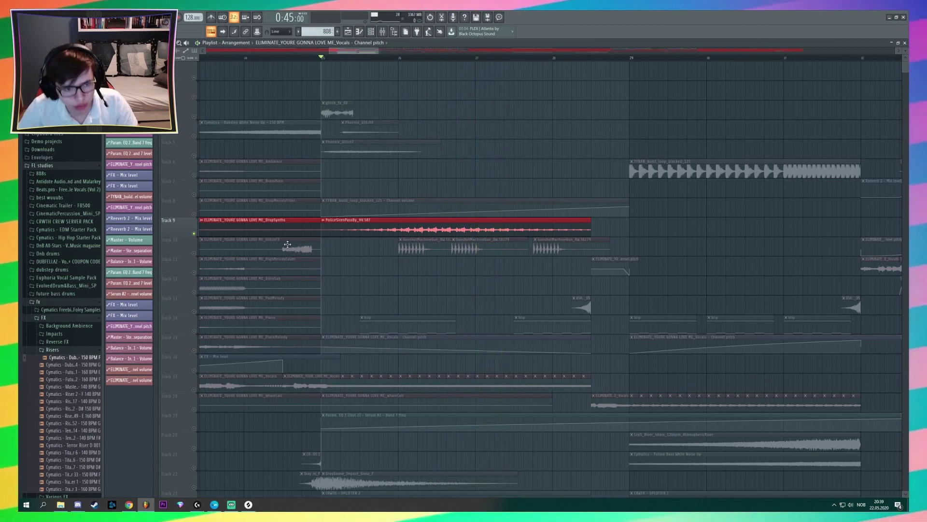
# Step: Isolate the machine gun clips on track 10 and play them from bar 26
pyautogui.click(196, 254)
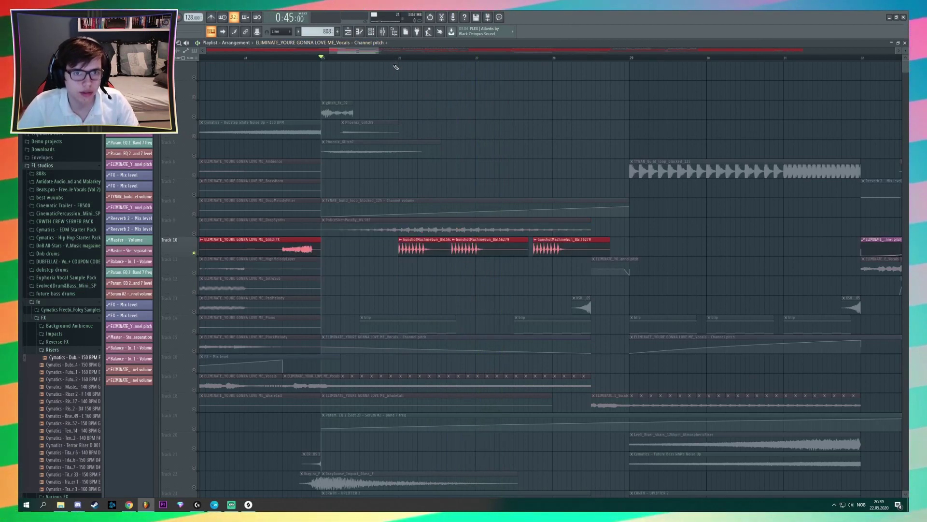
pyautogui.press('space')
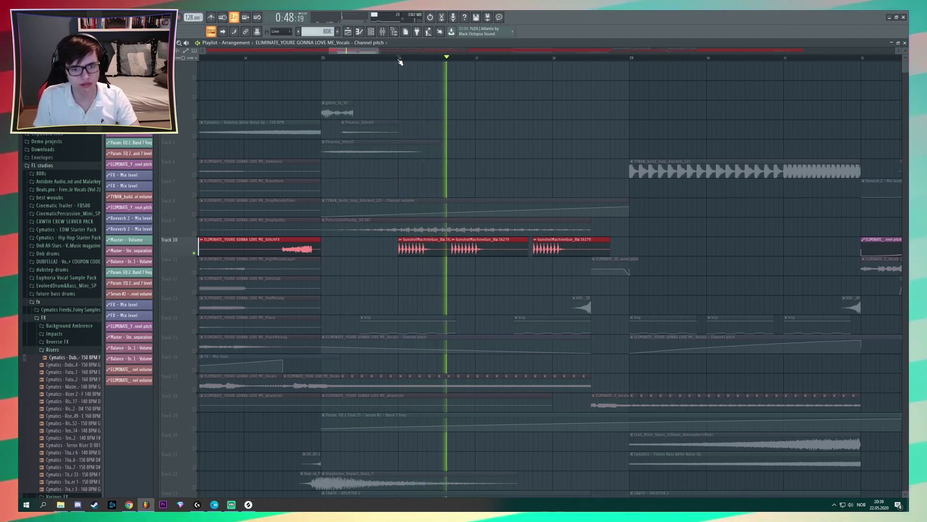
pyautogui.press('space')
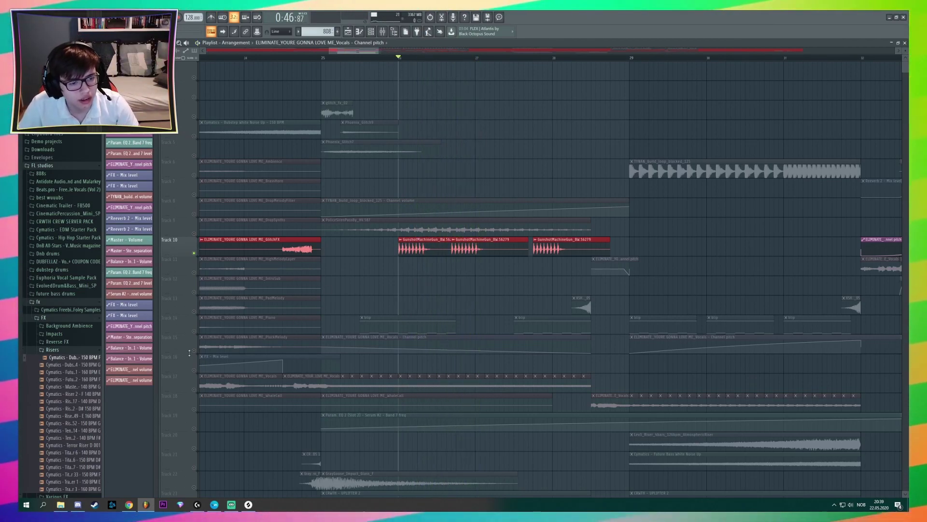
# Step: Isolate the vocal clips on track 17 together with the vocal pitch automation on track 15, and play them from bar 25
pyautogui.click(193, 384)
pyautogui.scroll(-4, 345, 167)
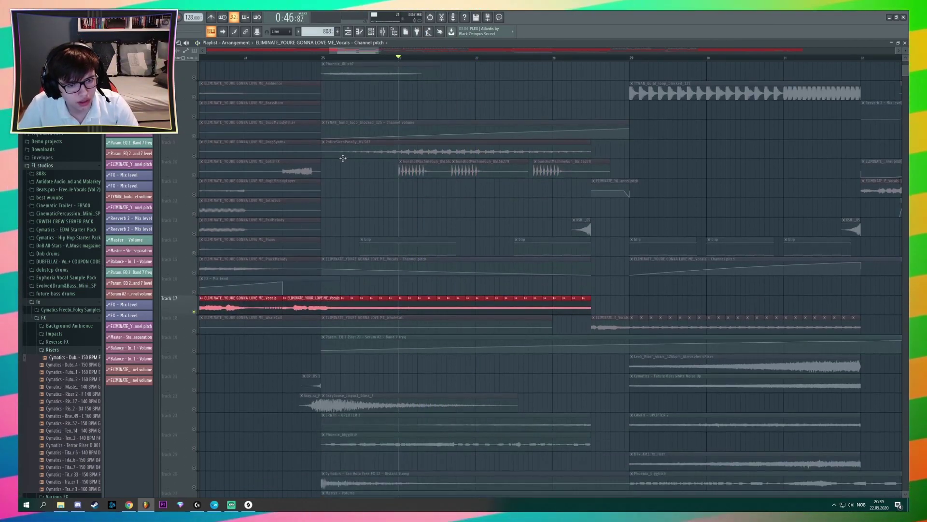
pyautogui.scroll(-6, 265, 414)
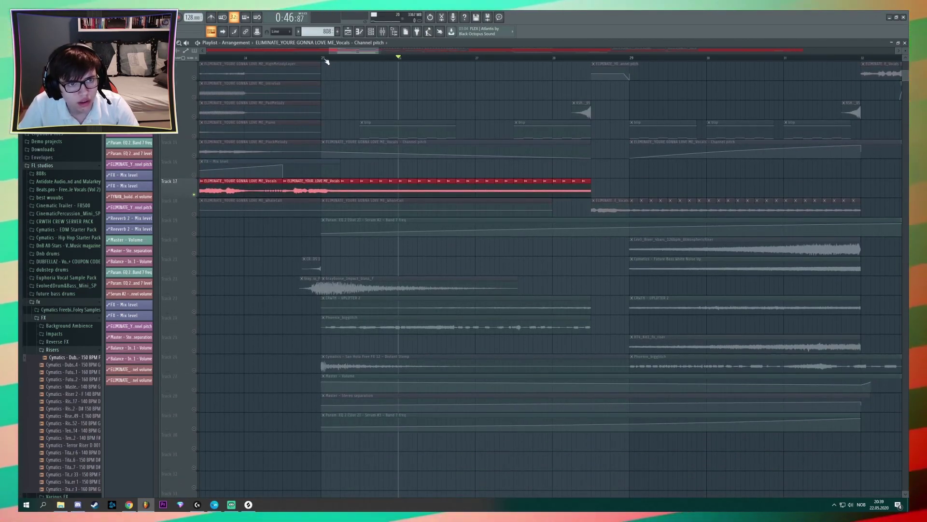
pyautogui.scroll(4, 289, 377)
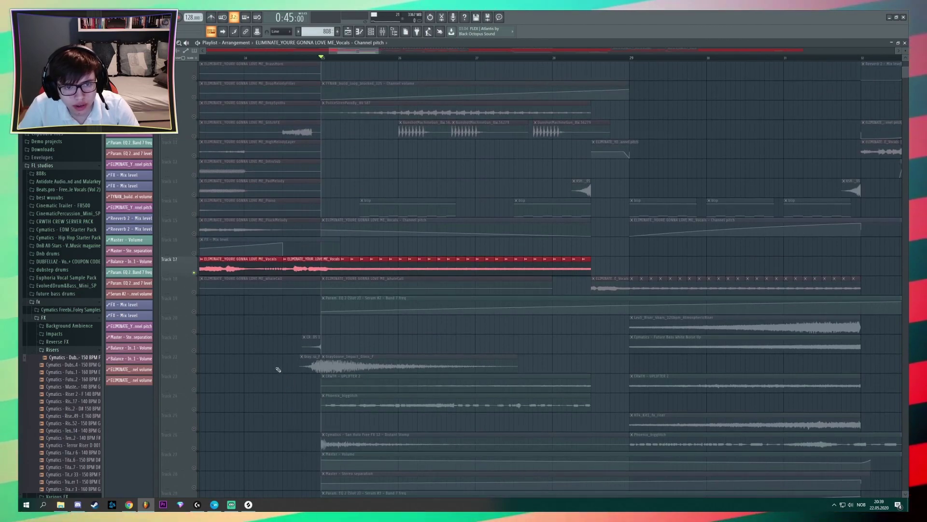
pyautogui.scroll(1, 278, 368)
pyautogui.click(198, 253)
pyautogui.press('space')
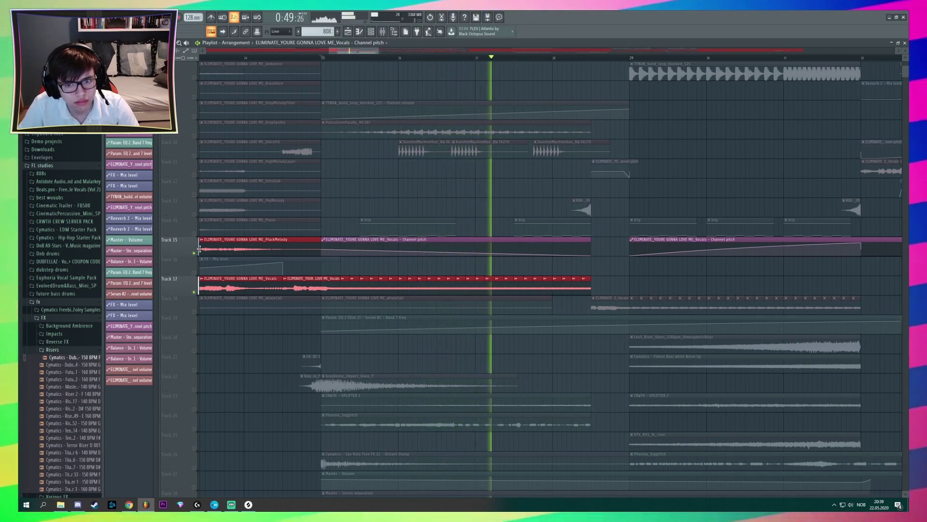
# Step: Add tracks 18 and 11 to the isolated vocal playback to hear the remaining build-up vocals
pyautogui.click(198, 312)
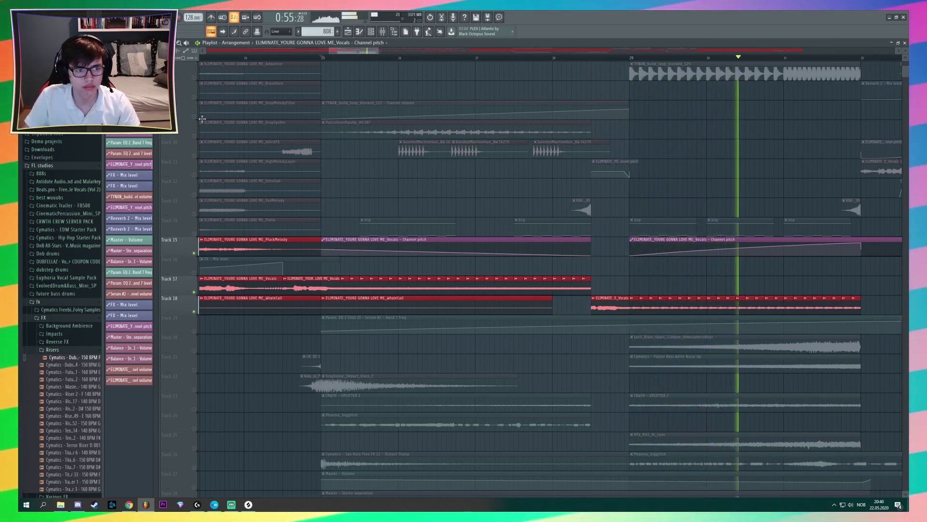
pyautogui.click(197, 175)
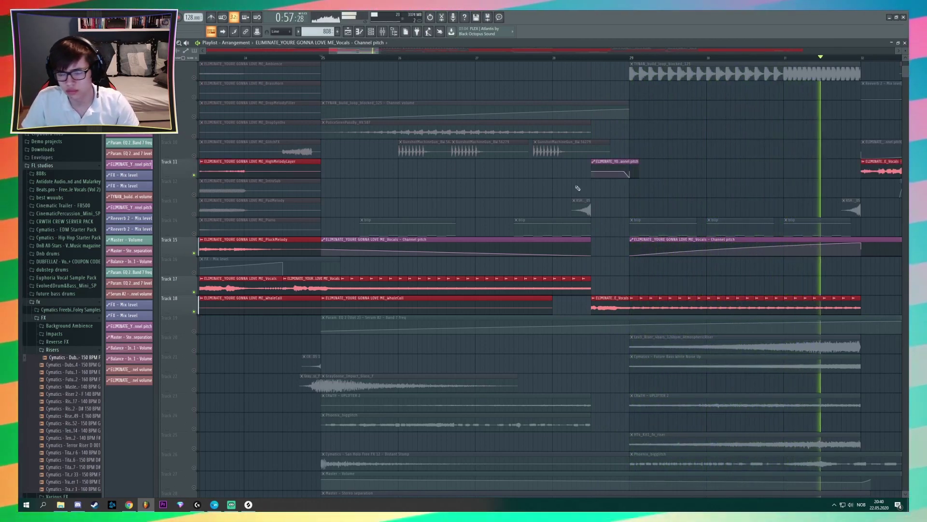
pyautogui.press('space')
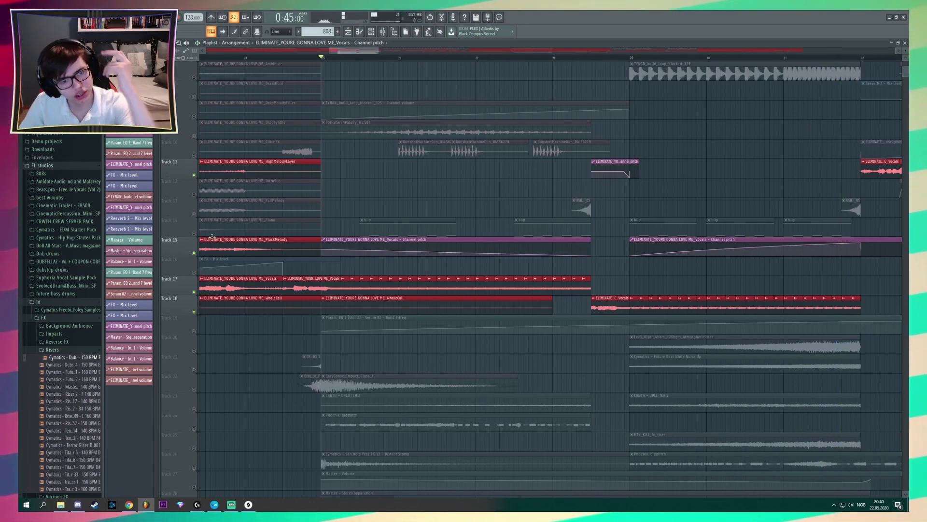
# Step: Isolate the riser clip on track 25 and play it from bar 29
pyautogui.scroll(-4, 532, 305)
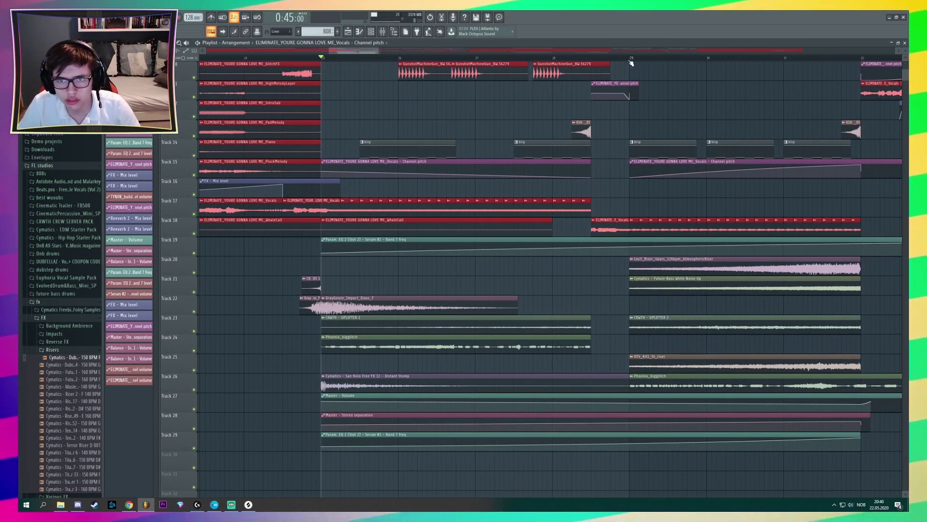
pyautogui.keyDown('ctrl'); pyautogui.click(194, 350); pyautogui.keyUp('ctrl')
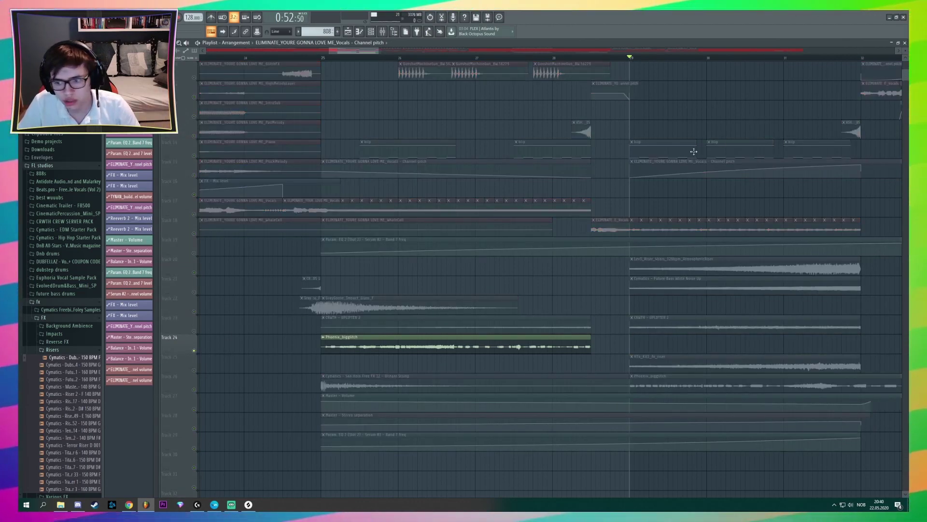
pyautogui.keyDown('ctrl'); pyautogui.click(193, 369); pyautogui.keyUp('ctrl')
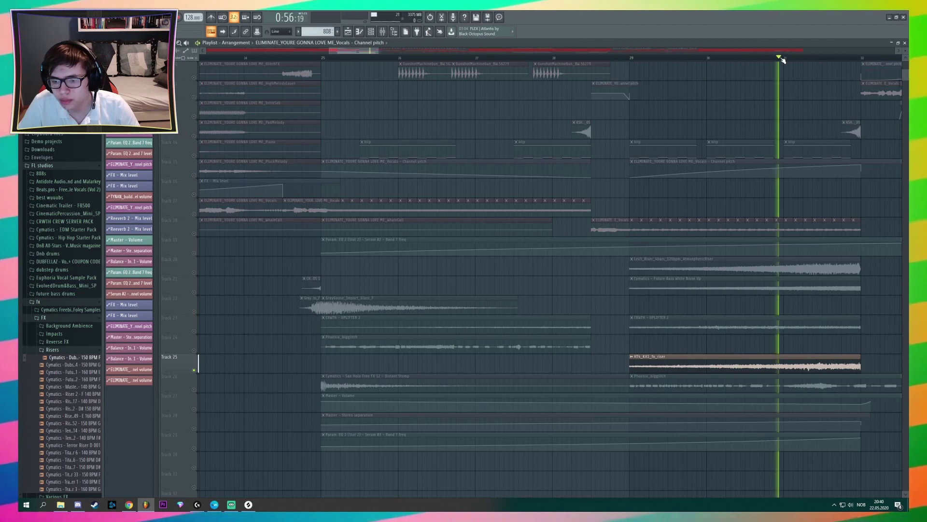
# Step: Audition the uplifter on track 23 and the atmospheric riser on track 20, each isolated
pyautogui.click(194, 333)
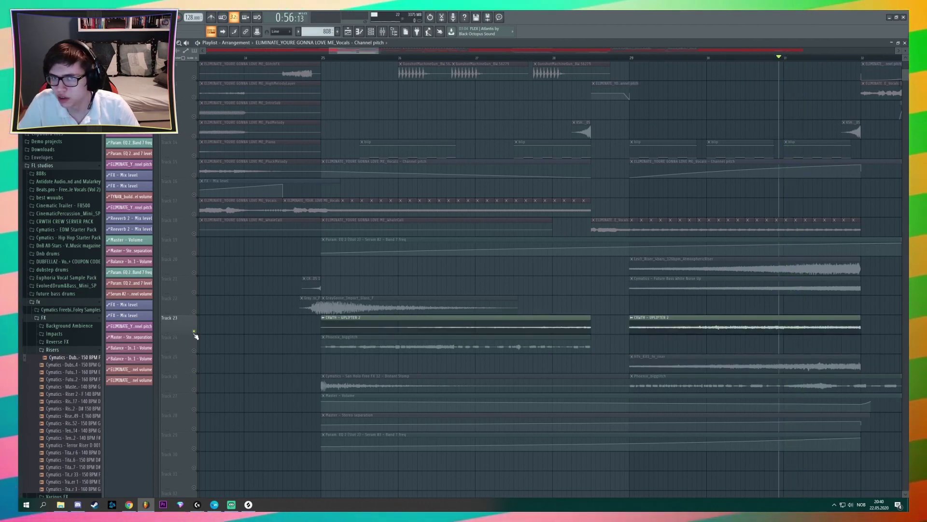
pyautogui.press('space')
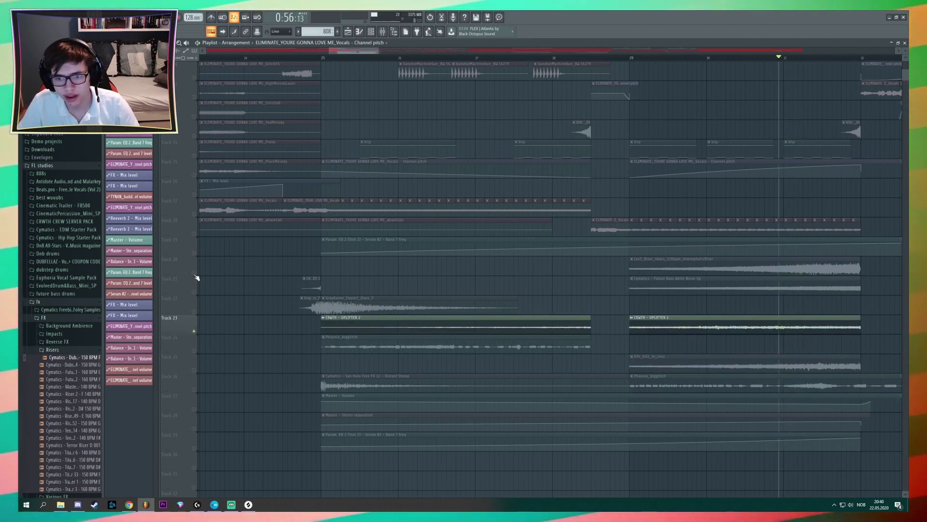
pyautogui.click(195, 274)
pyautogui.press('space')
pyautogui.press('space')
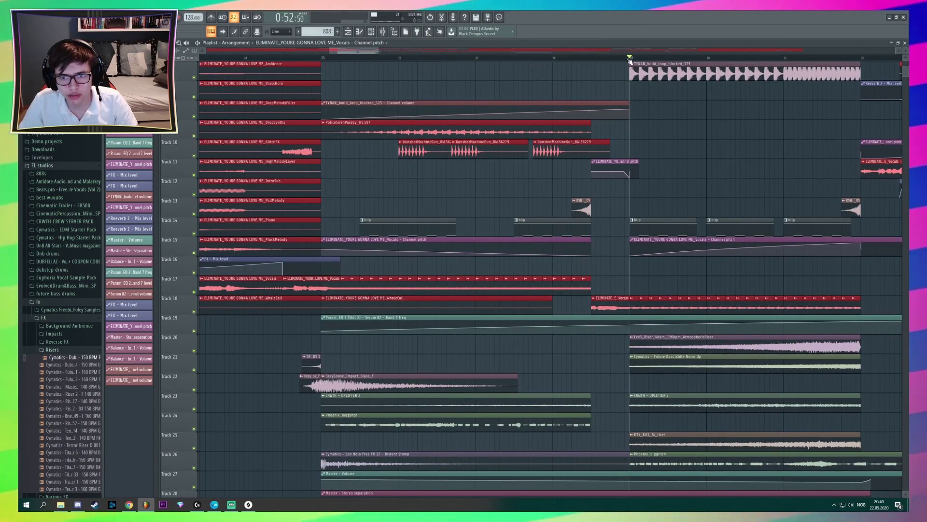
# Step: Play the blip pattern on track 14 isolated with the automation on tracks 15, 19 and 29, and restore all tracks
pyautogui.rightClick(194, 254)
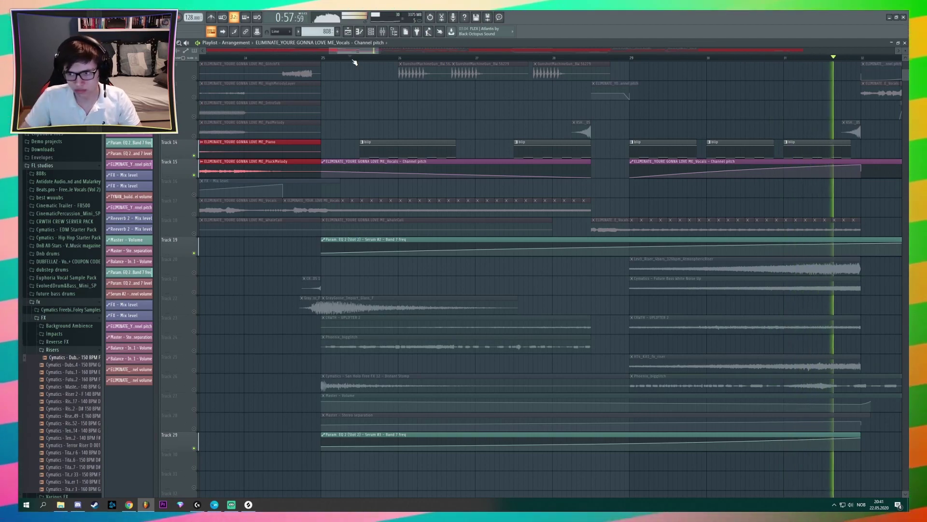
pyautogui.rightClick(194, 174)
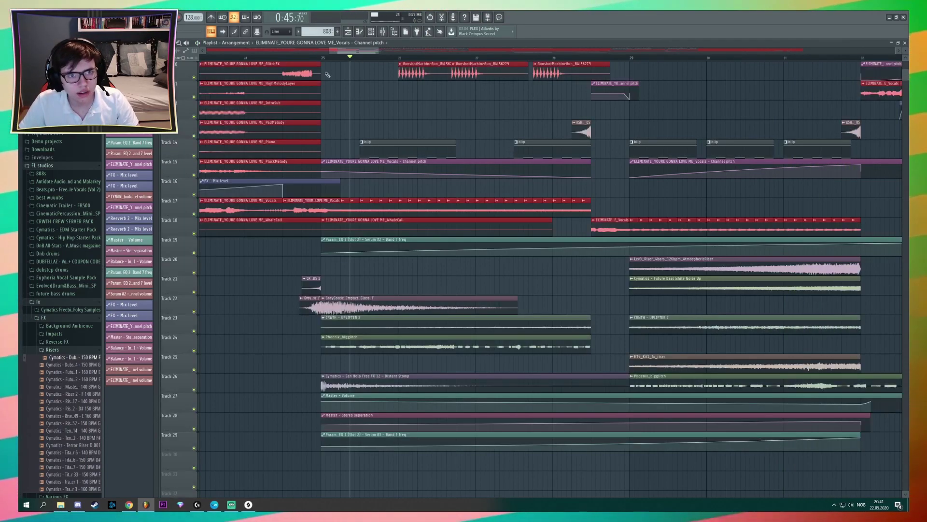
# Step: Play the full arrangement from the end of the build-up through the whole drop
pyautogui.moveTo(391, 53); pyautogui.dragTo(527, 52)
pyautogui.scroll(5, 421, 254)
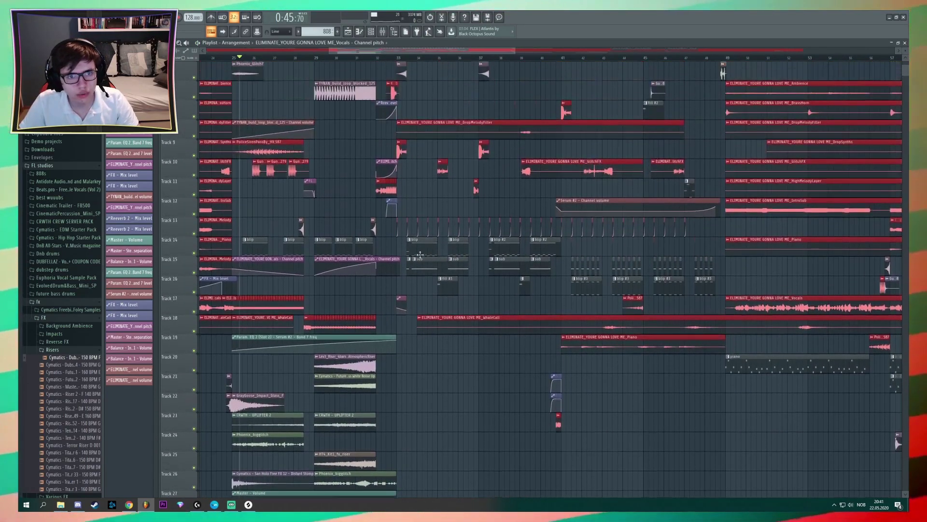
pyautogui.click(372, 58)
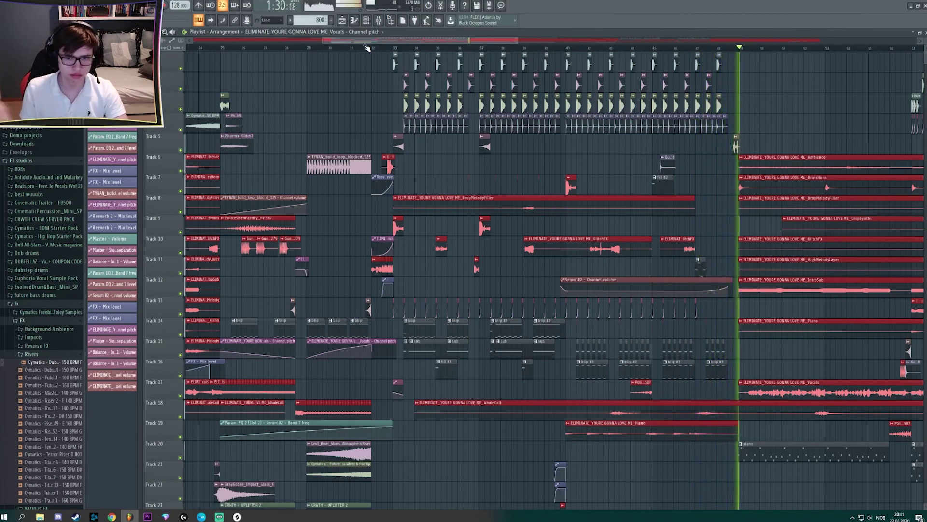
pyautogui.press('space')
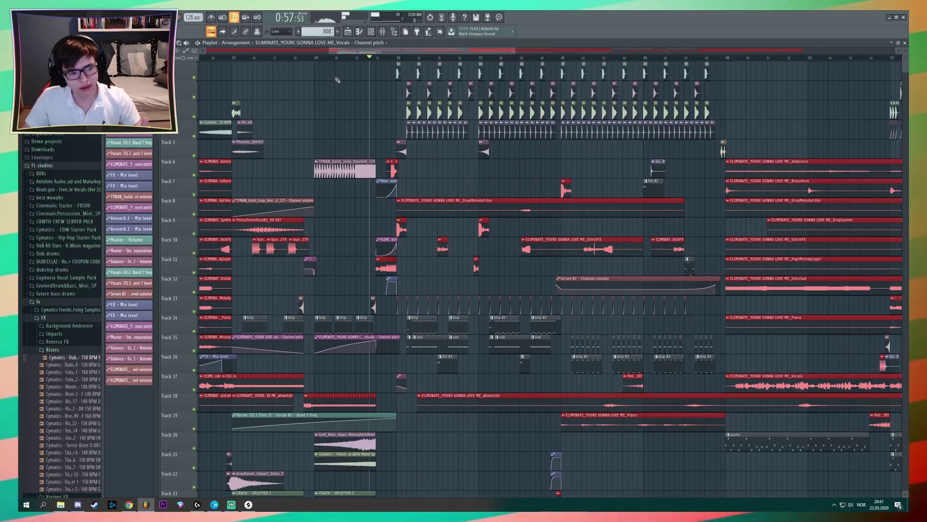
# Step: Isolate the drum hits on track 1 and play them from the start of the drop at bar 33
pyautogui.moveTo(421, 50); pyautogui.dragTo(393, 53)
pyautogui.scroll(3, 471, 61)
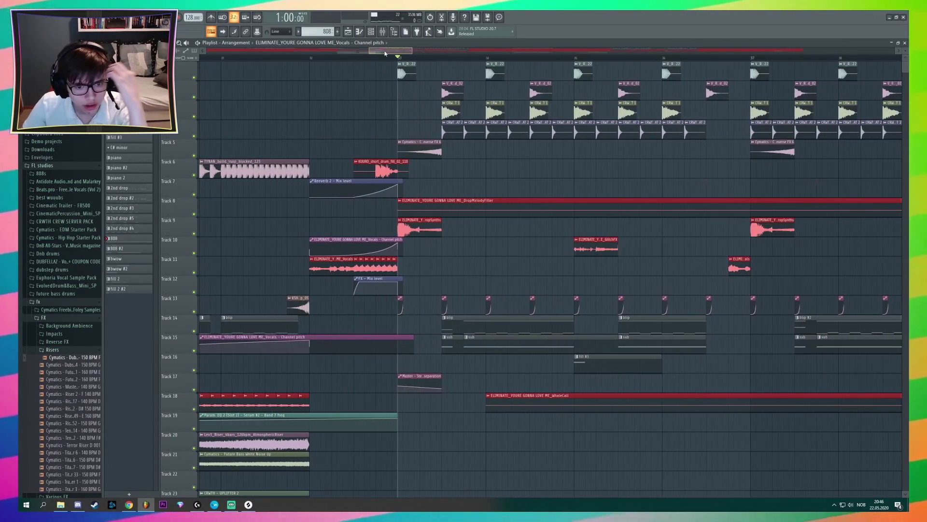
pyautogui.moveTo(386, 52); pyautogui.dragTo(390, 49)
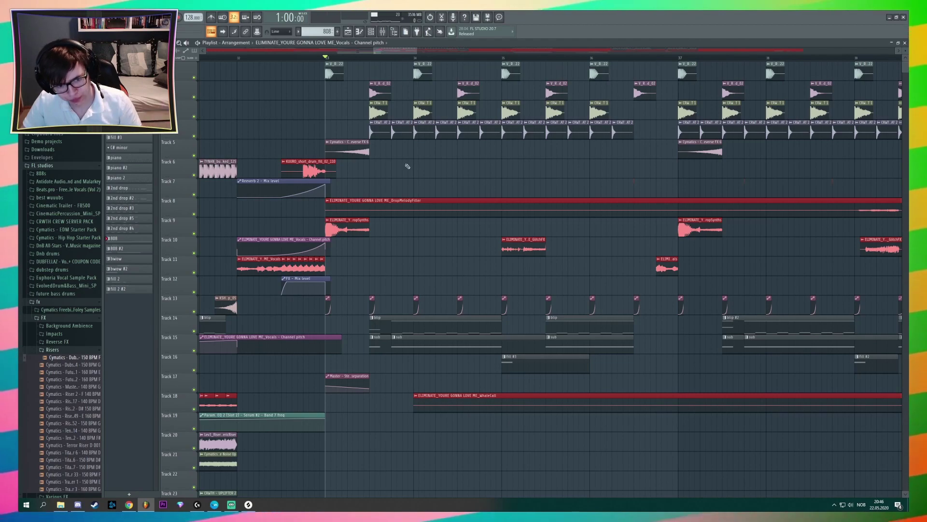
pyautogui.click(373, 58)
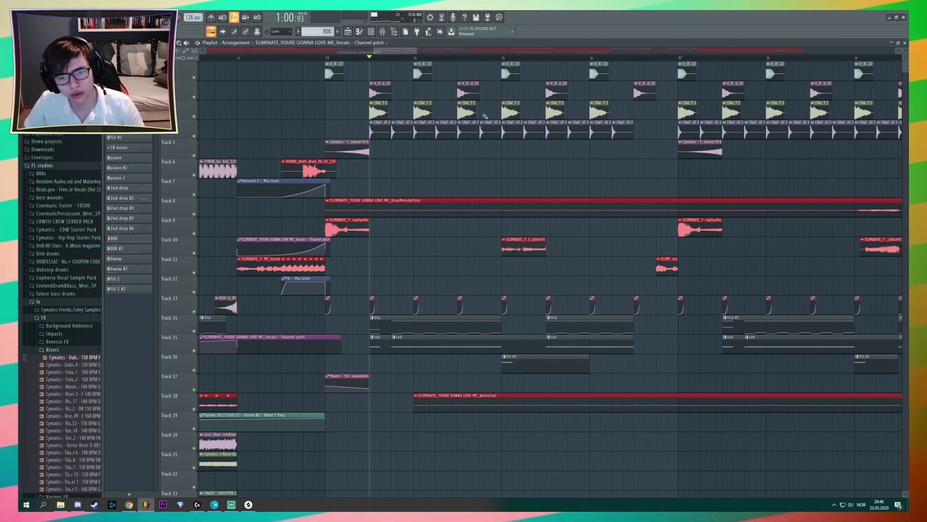
pyautogui.rightClick(194, 77)
pyautogui.press('space')
# Step: Isolate the drum hits on track 2 and play them from their first hit in the middle of bar 33
pyautogui.rightClick(194, 97)
pyautogui.press('space')
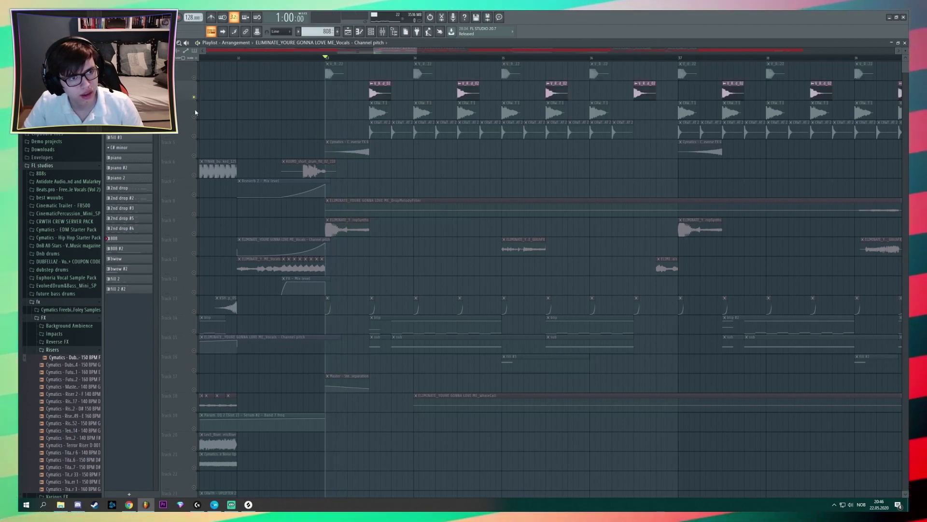
pyautogui.click(374, 59)
pyautogui.press('space')
pyautogui.press('space')
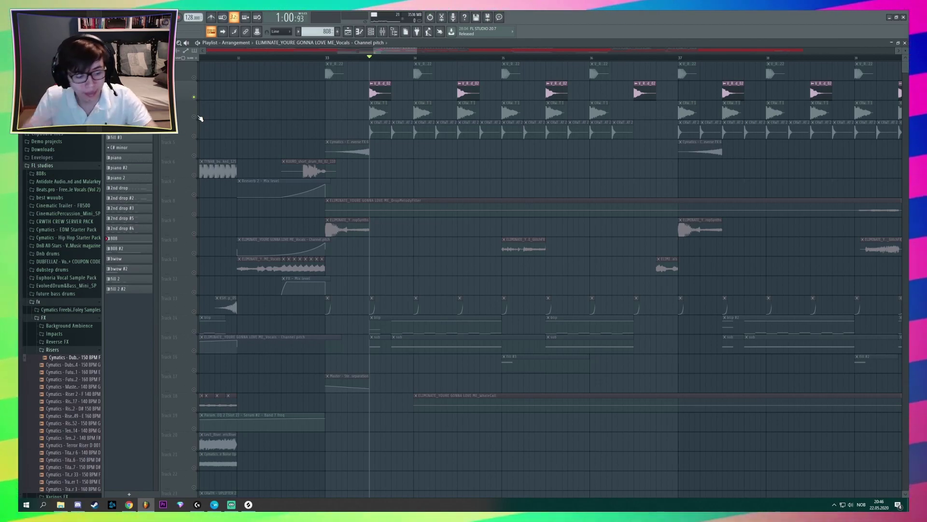
# Step: Inspect the Imager and Maximizer settings of Ozone 9 Elements on the Master mixer channel, and close the plugin and mixer
pyautogui.press('F9')
pyautogui.press('F10')
pyautogui.click(575, 131)
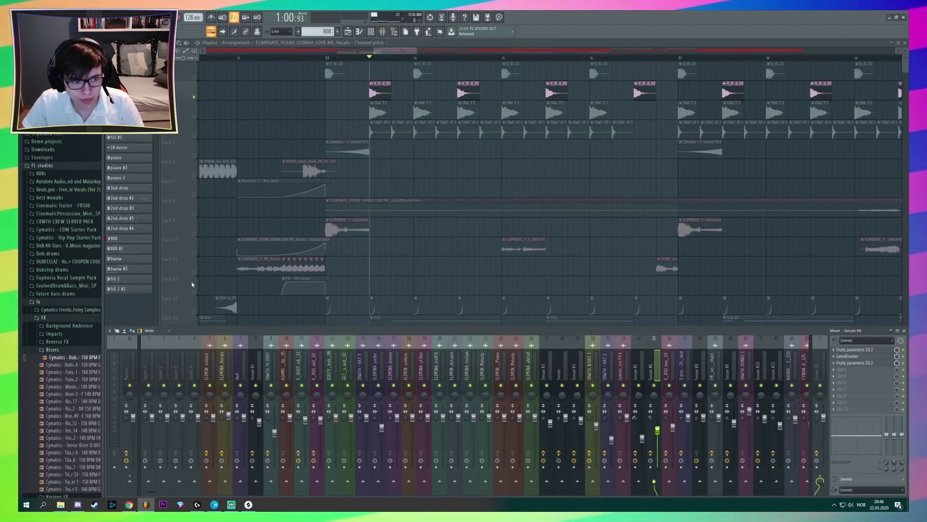
pyautogui.click(128, 374)
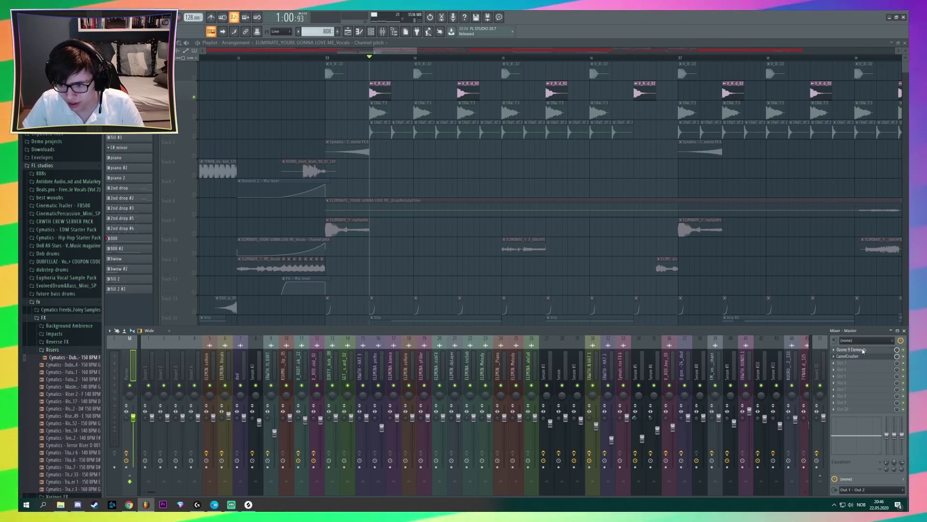
pyautogui.click(864, 350)
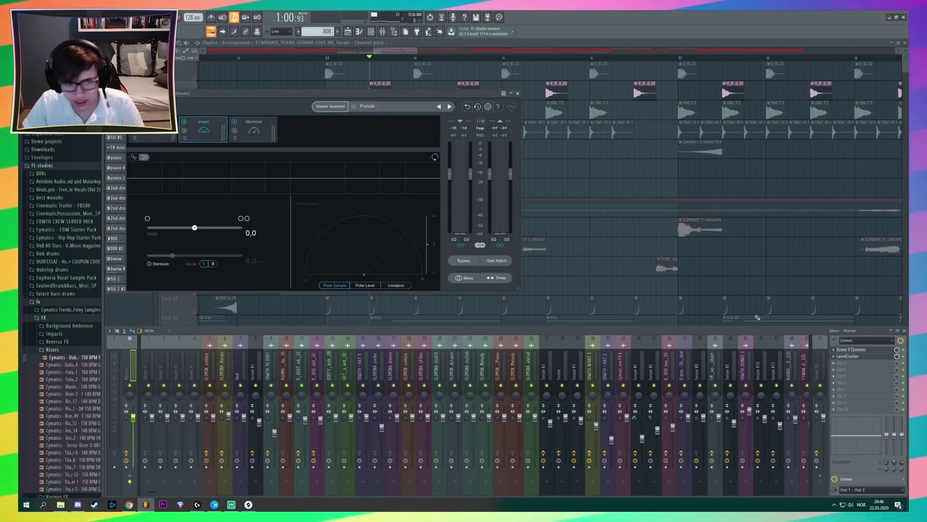
pyautogui.click(264, 133)
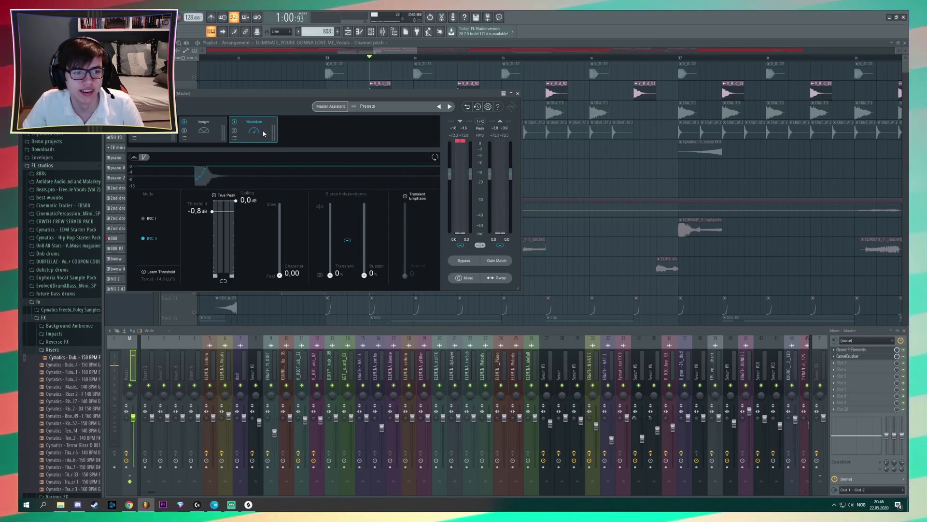
pyautogui.click(518, 93)
pyautogui.press('F9')
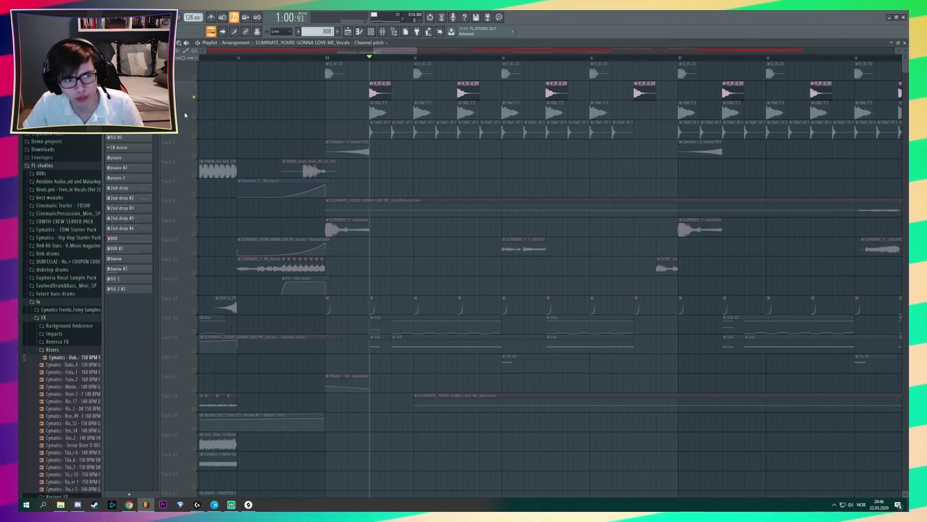
# Step: Audition the drum clips on track 3 and on track 4, each isolated, from the middle of bar 33
pyautogui.click(196, 117)
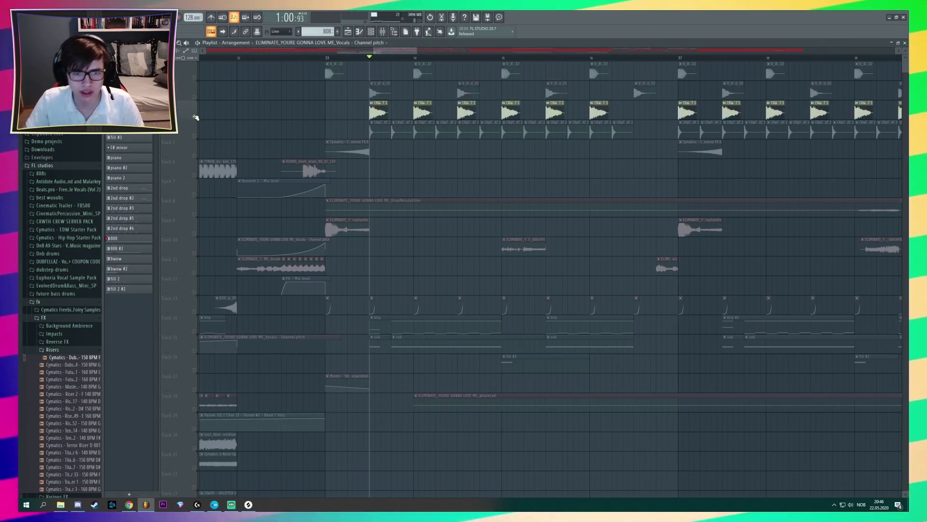
pyautogui.press('space')
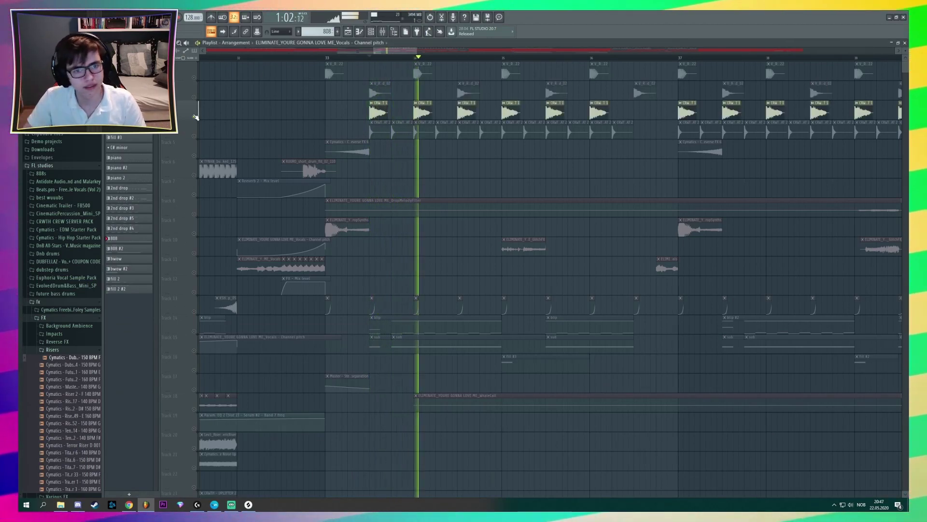
pyautogui.press('space')
pyautogui.click(193, 136)
pyautogui.press('space')
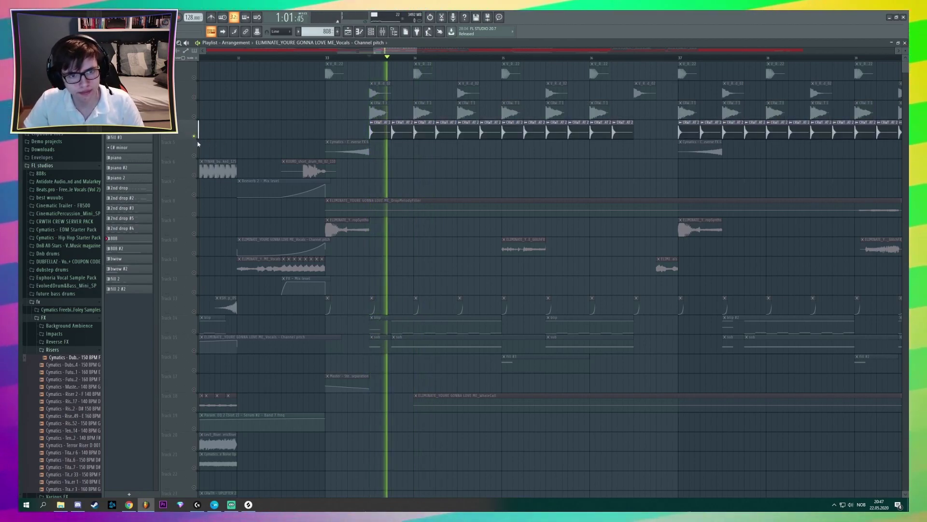
pyautogui.press('space')
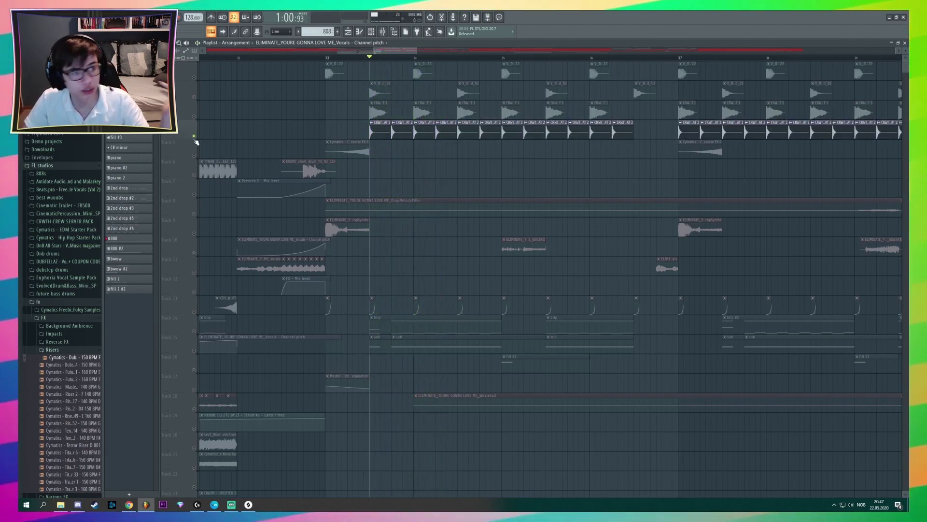
# Step: Add tracks 1 to 3 to the isolated track 4 and play all four drum tracks together from bar 33
pyautogui.keyDown('shift'); pyautogui.click(194, 97); pyautogui.keyUp('shift')
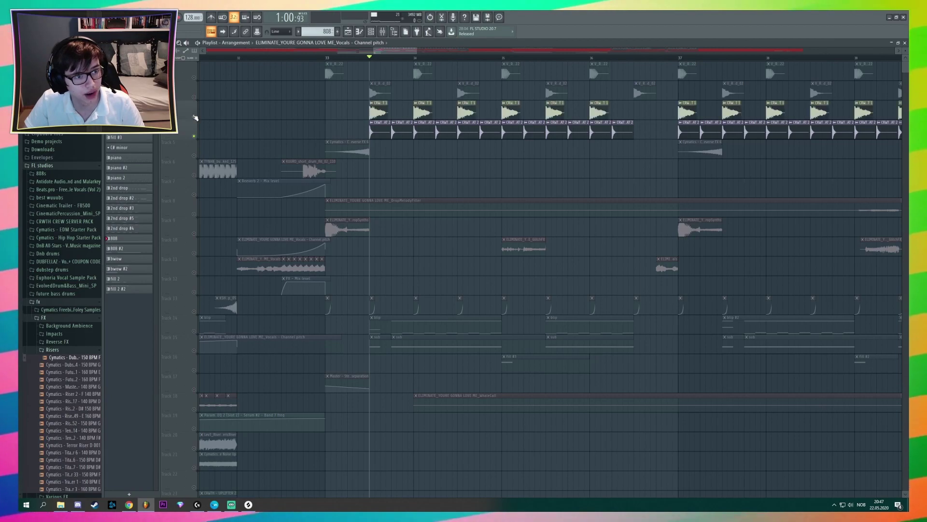
pyautogui.keyDown('shift'); pyautogui.click(196, 78); pyautogui.keyUp('shift')
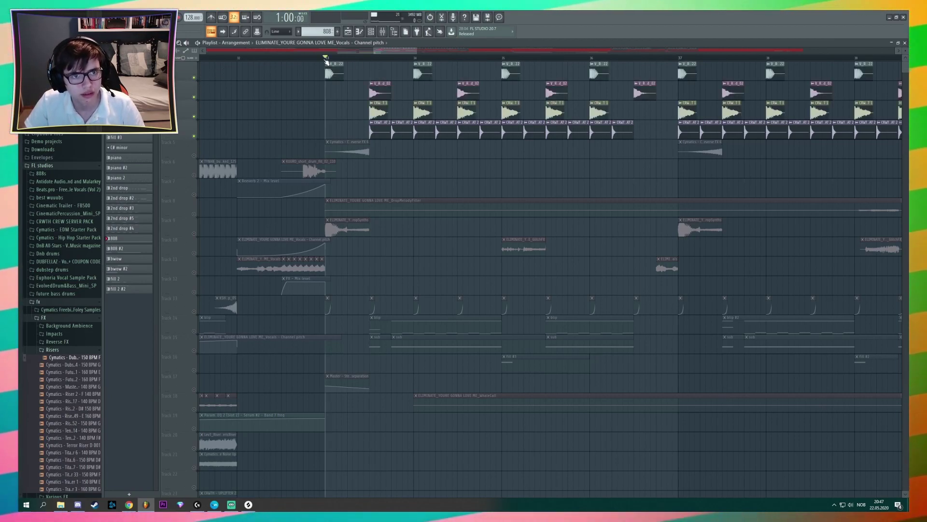
pyautogui.press('space')
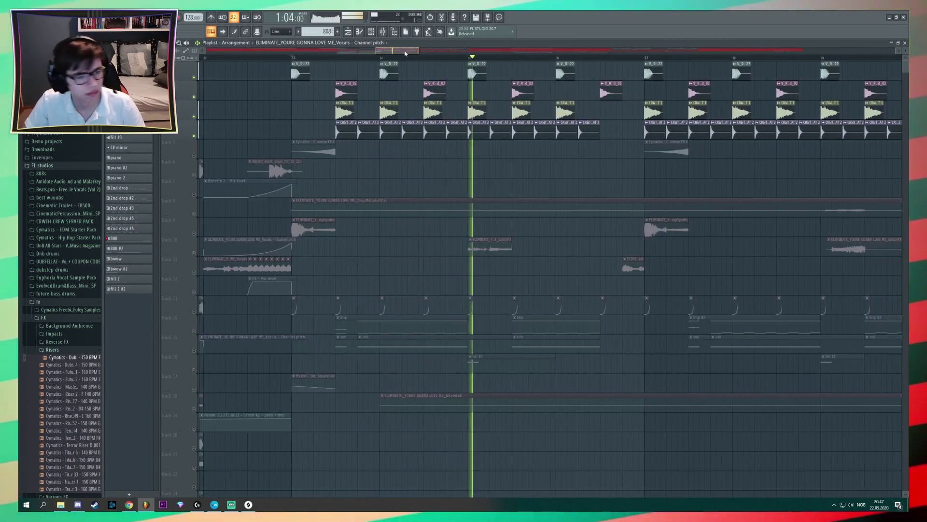
# Step: Stop the drum playback, isolate the synth clips on track 9 and play them from the start of bar 33
pyautogui.press('space')
pyautogui.moveTo(410, 56); pyautogui.dragTo(405, 54)
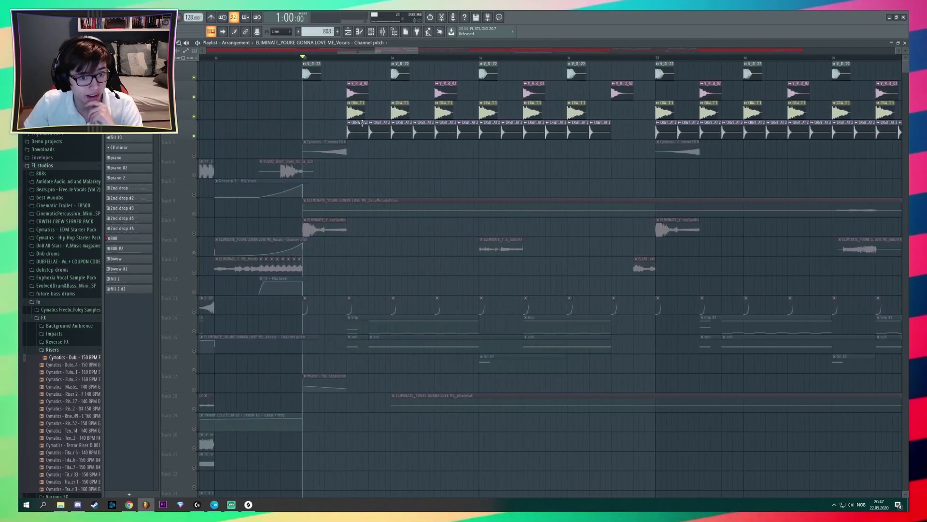
pyautogui.scroll(-3, 370, 198)
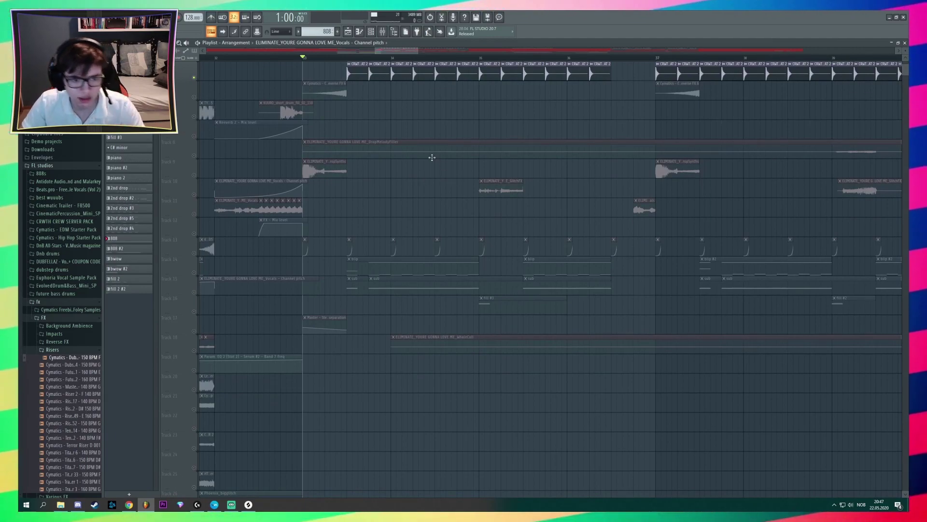
pyautogui.click(197, 177)
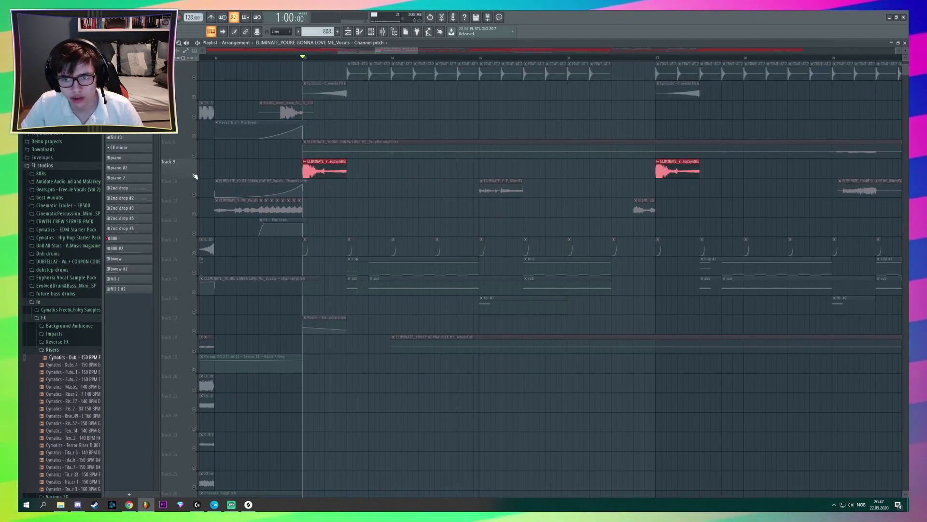
pyautogui.press('space')
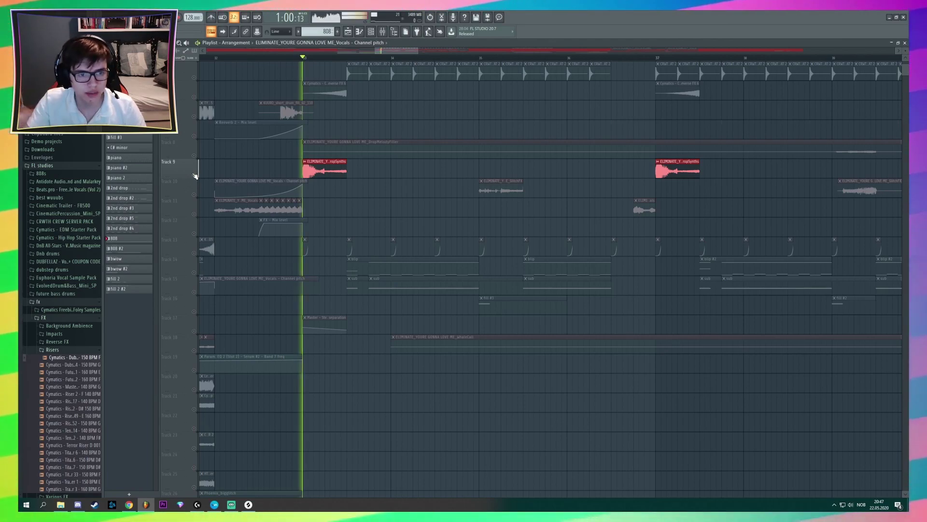
pyautogui.press('space')
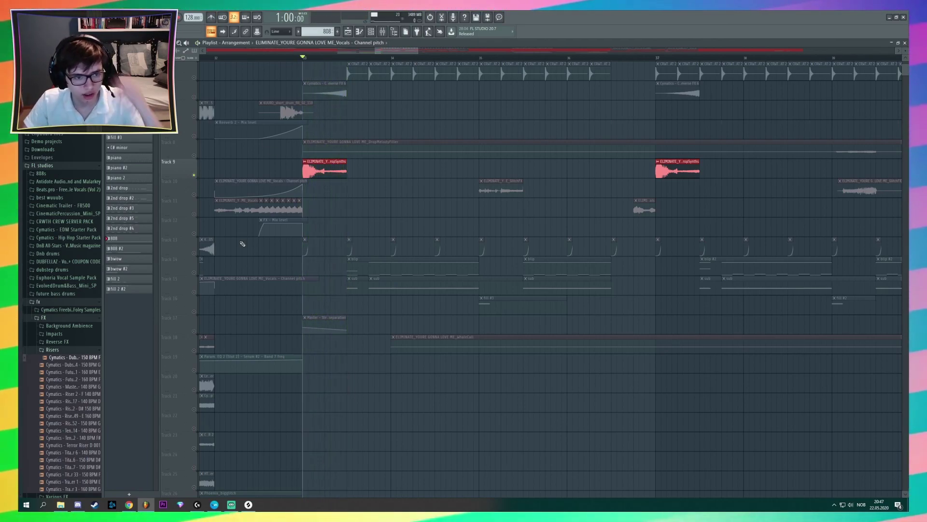
# Step: Move the play position to the middle of bar 33, mute drum tracks 1 to 4 and play the drop without them
pyautogui.click(195, 273)
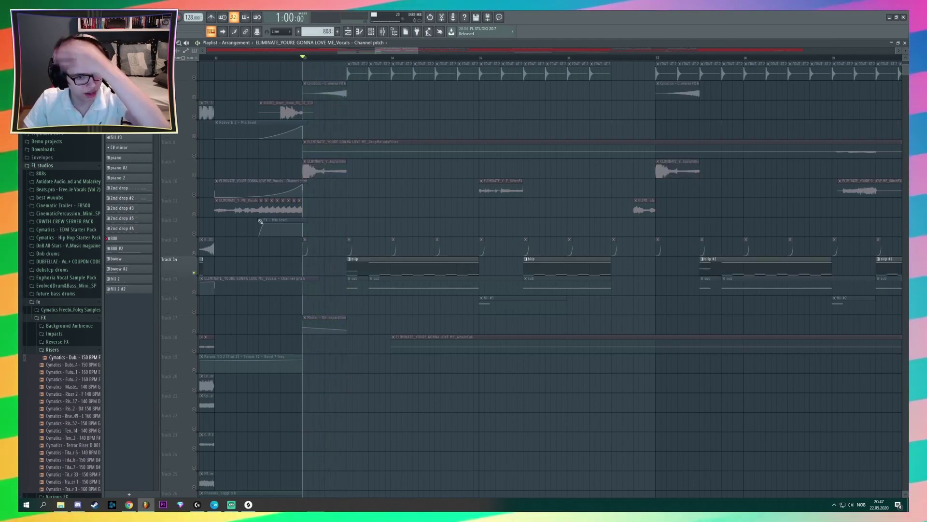
pyautogui.click(346, 58)
pyautogui.click(198, 272)
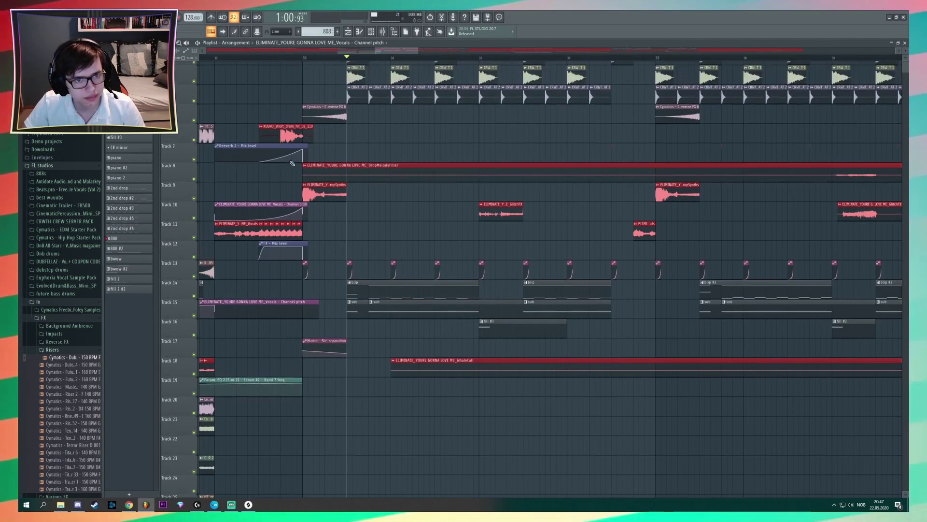
pyautogui.scroll(3, 197, 145)
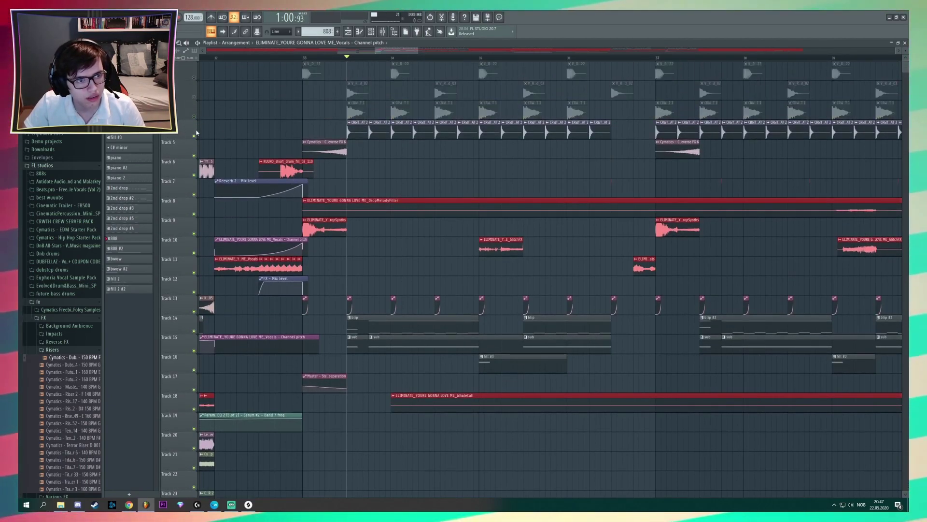
pyautogui.moveTo(194, 96); pyautogui.dragTo(194, 135)
pyautogui.press('space')
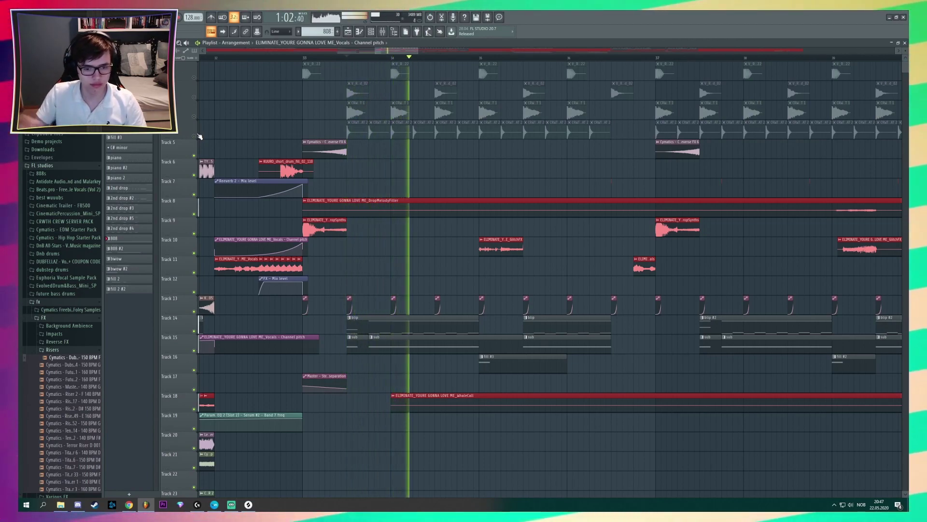
pyautogui.press('space')
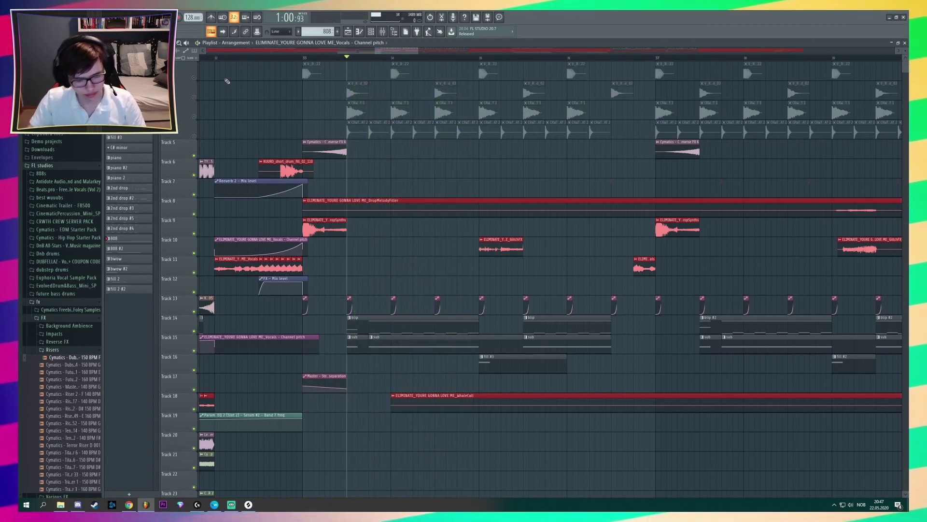
# Step: Audition track 15 and track 14, each isolated, from the middle of bar 33, and bring all tracks back
pyautogui.keyDown('ctrl'); pyautogui.click(194, 351); pyautogui.keyUp('ctrl')
pyautogui.press('space')
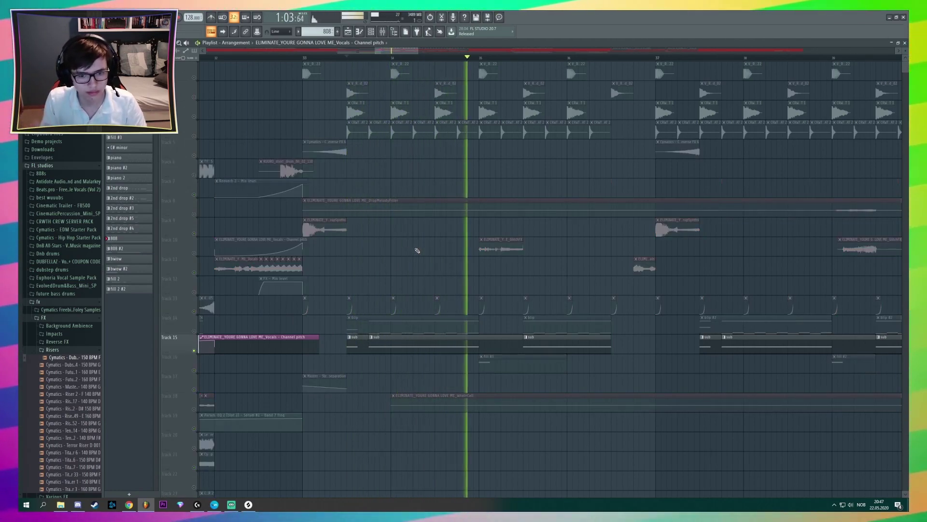
pyautogui.press('space')
pyautogui.keyDown('ctrl'); pyautogui.click(194, 331); pyautogui.keyUp('ctrl')
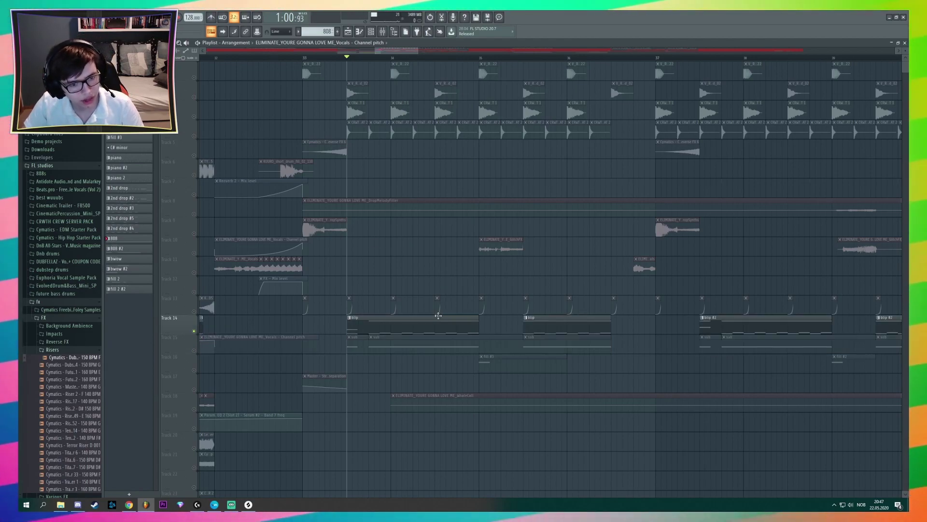
pyautogui.press('space')
pyautogui.press('space')
pyautogui.keyDown('ctrl'); pyautogui.click(194, 330); pyautogui.keyUp('ctrl')
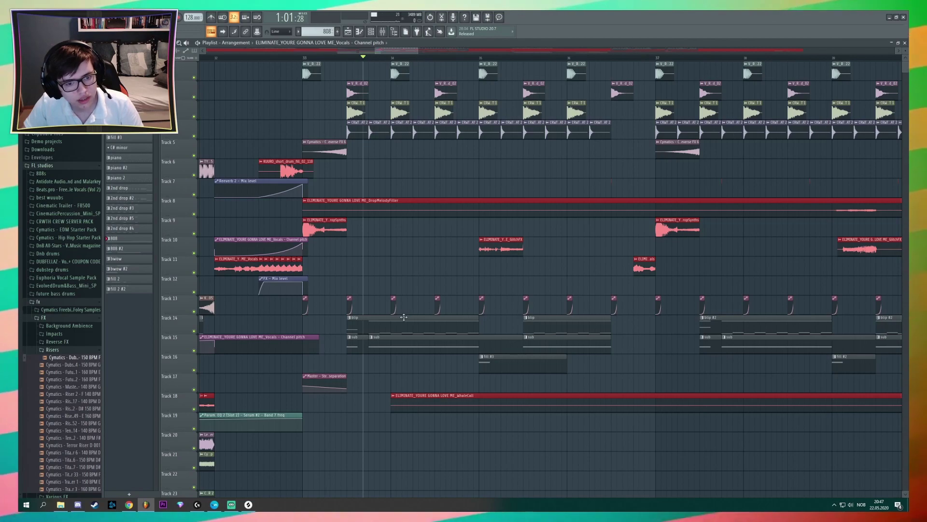
# Step: Open the blip pattern from track 14 in the piano roll and play it, then play it again with the channel rack shown
pyautogui.doubleClick(355, 317)
pyautogui.press('space')
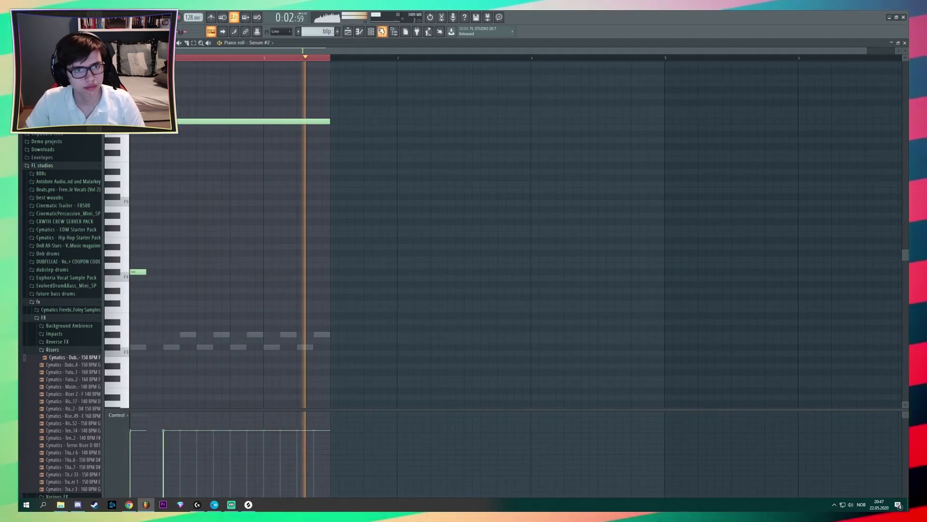
pyautogui.press('space')
pyautogui.press('F6')
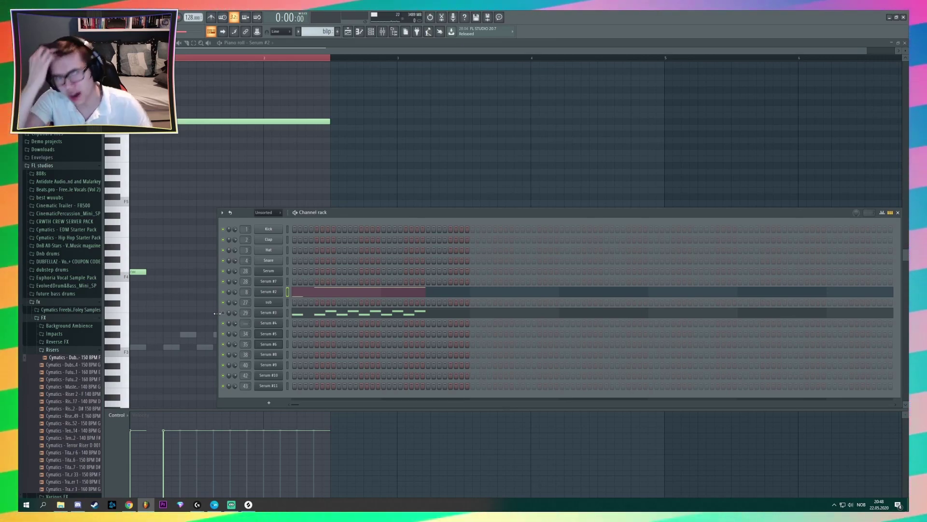
pyautogui.press('space')
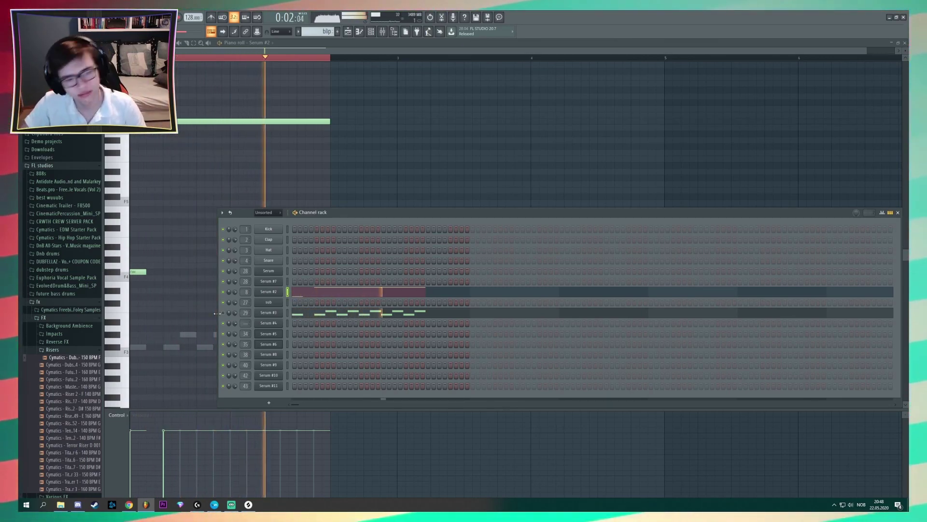
pyautogui.press('space')
# Step: Open the Serum #2 synth, examine its oscillator and effects settings, play a test note and check oscillator A's waveform display
pyautogui.click(270, 293)
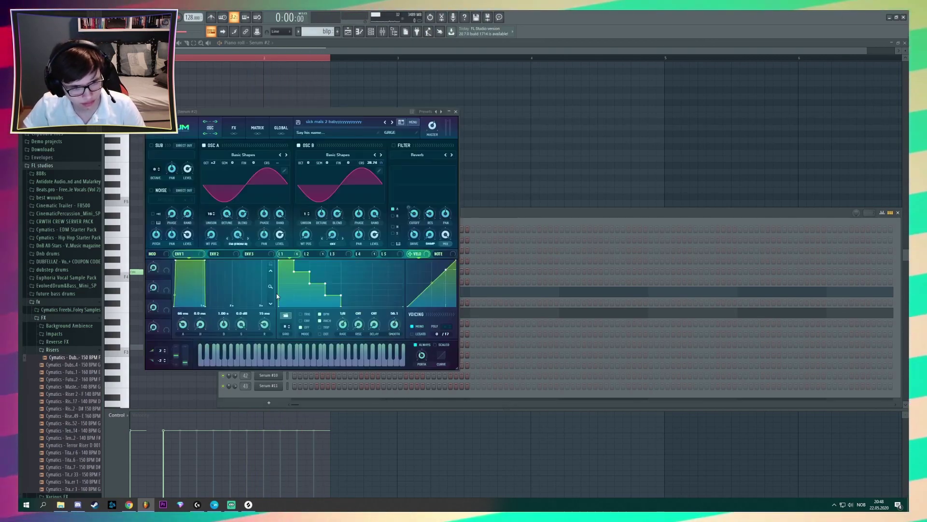
pyautogui.moveTo(326, 111); pyautogui.dragTo(523, 203)
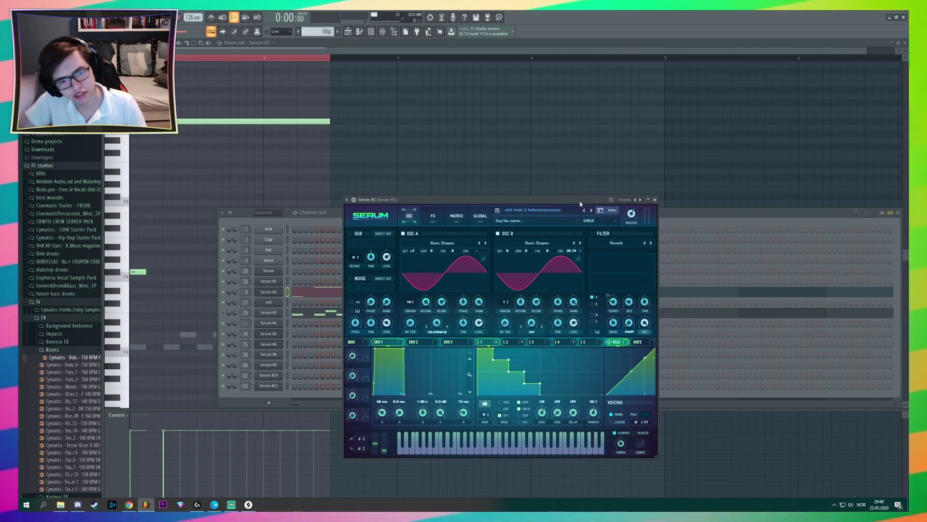
pyautogui.click(434, 216)
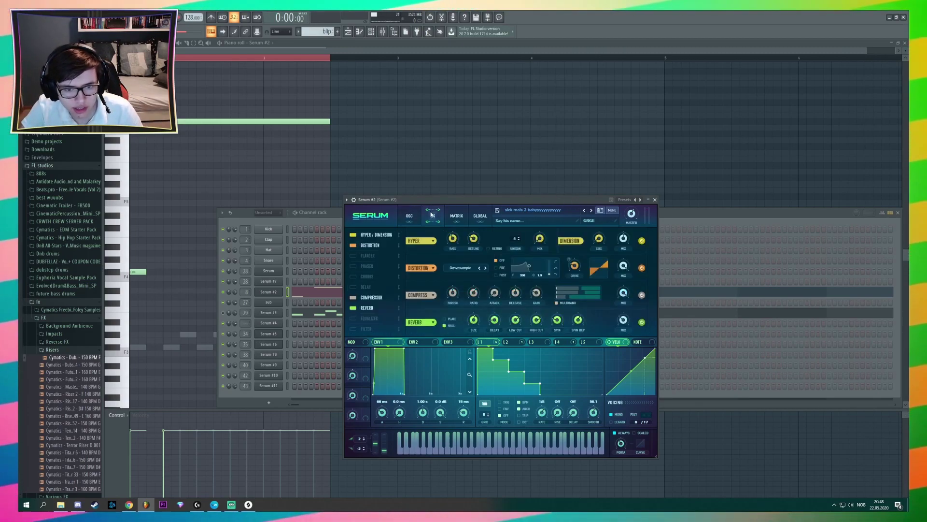
pyautogui.click(418, 217)
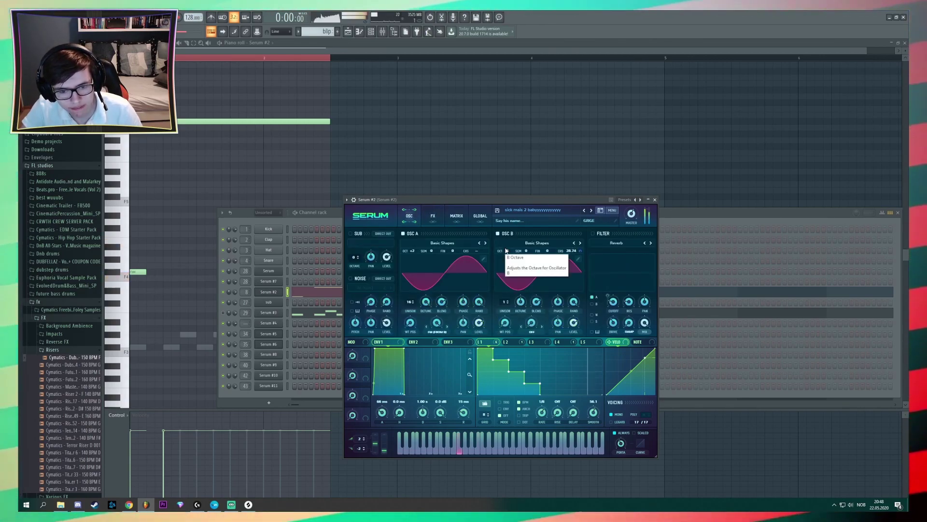
pyautogui.click(433, 216)
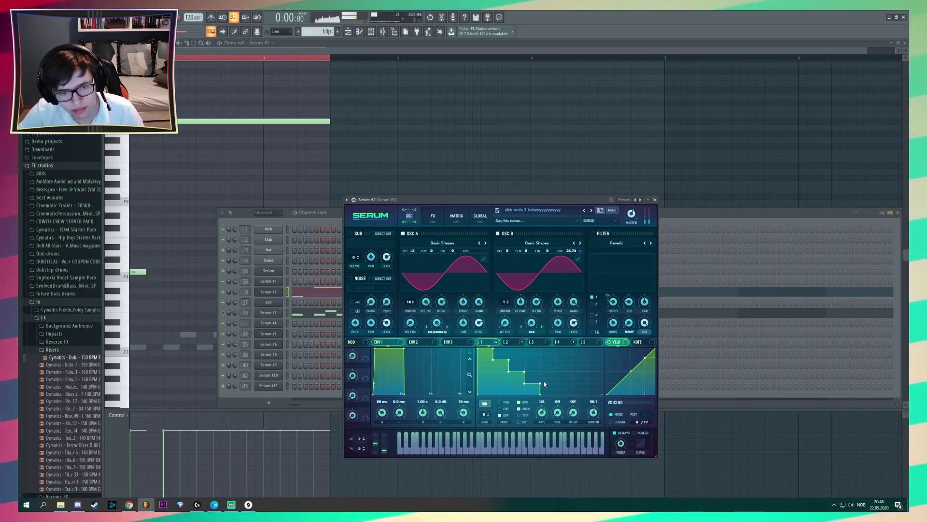
pyautogui.press('v')
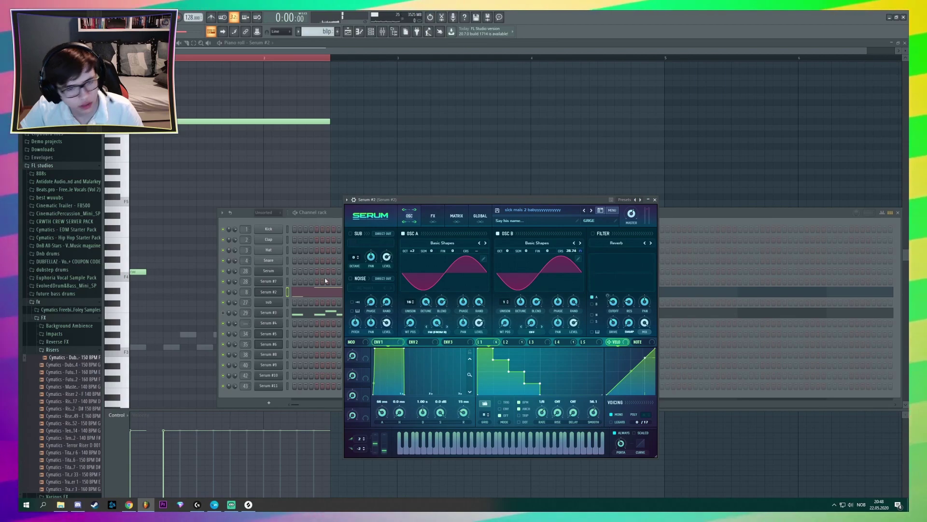
pyautogui.click(442, 272)
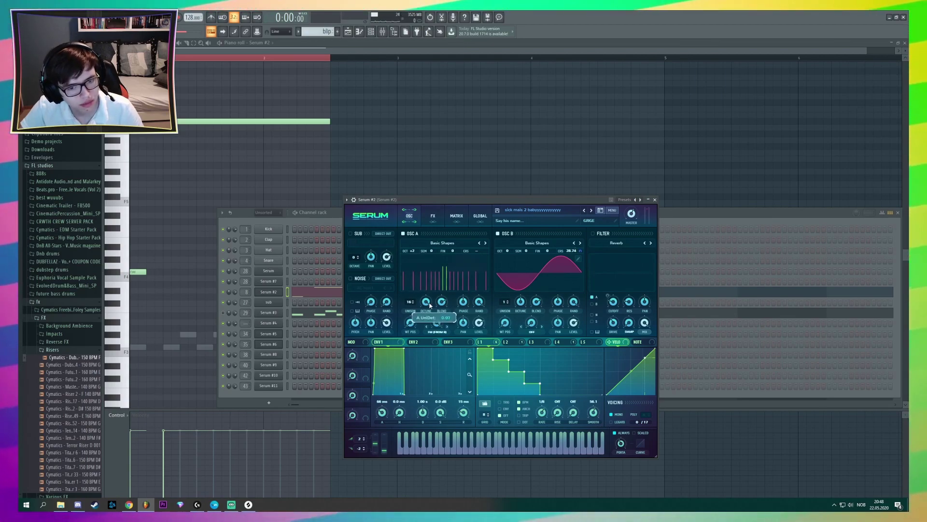
pyautogui.click(442, 272)
# Step: Reorder Serum #2's effects chain so Compressor and Reverb come directly after Distortion, and return to the oscillator page
pyautogui.click(434, 216)
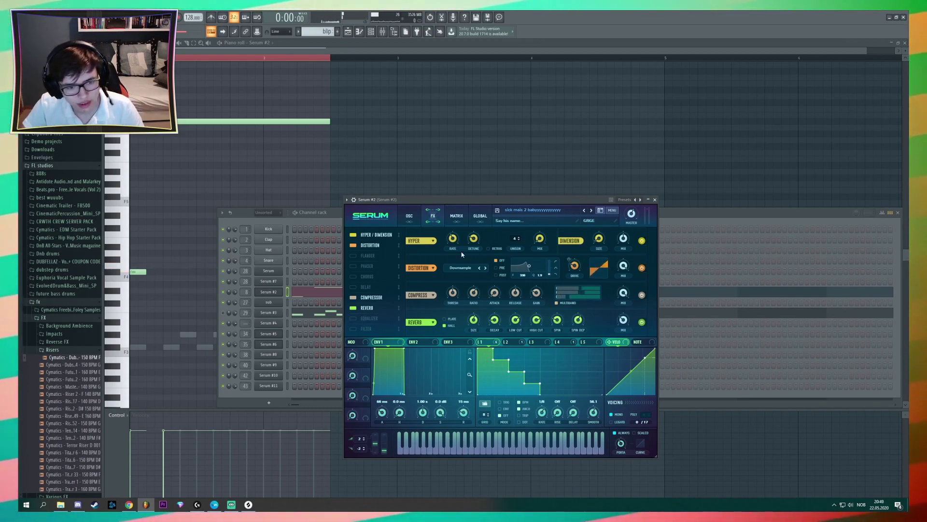
pyautogui.moveTo(379, 273); pyautogui.dragTo(380, 252)
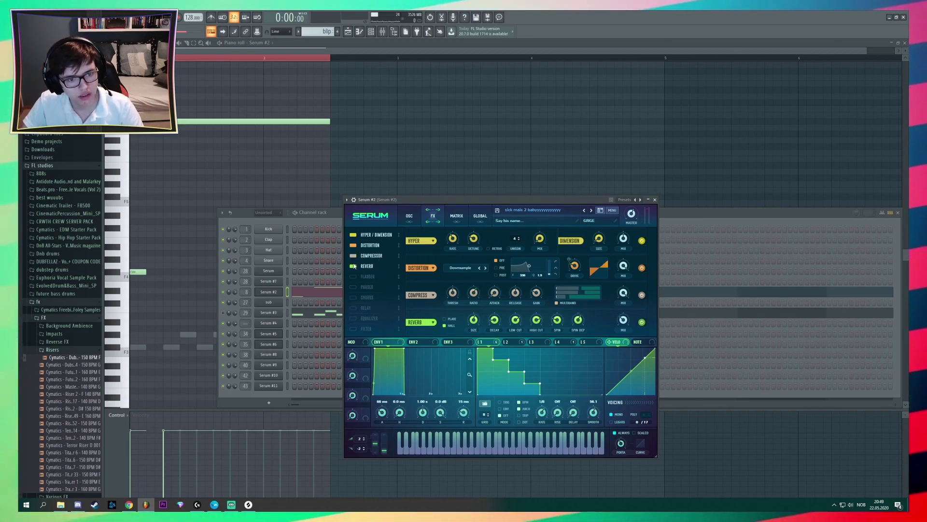
pyautogui.click(407, 218)
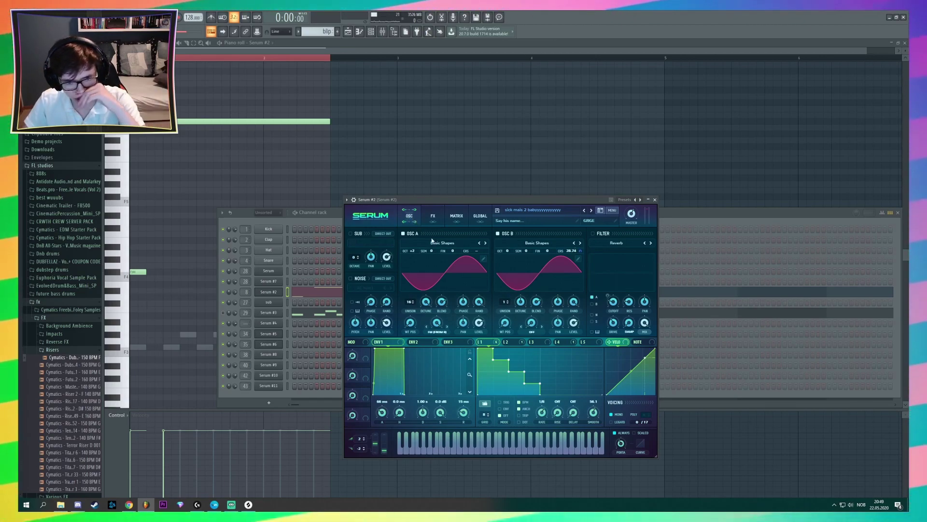
# Step: Switch on Distortion, Compressor and Reverb one by one in Serum #2's effects chain
pyautogui.moveTo(439, 418); pyautogui.dragTo(427, 345)
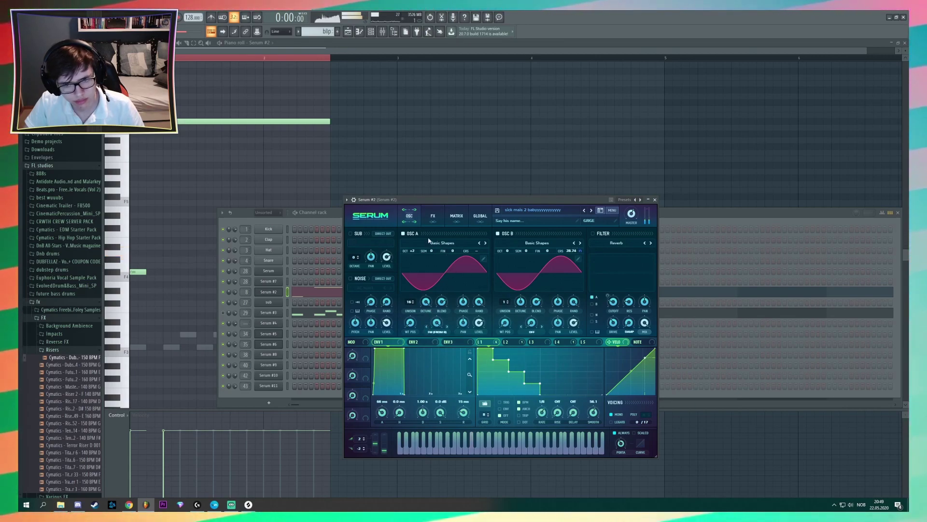
pyautogui.click(433, 216)
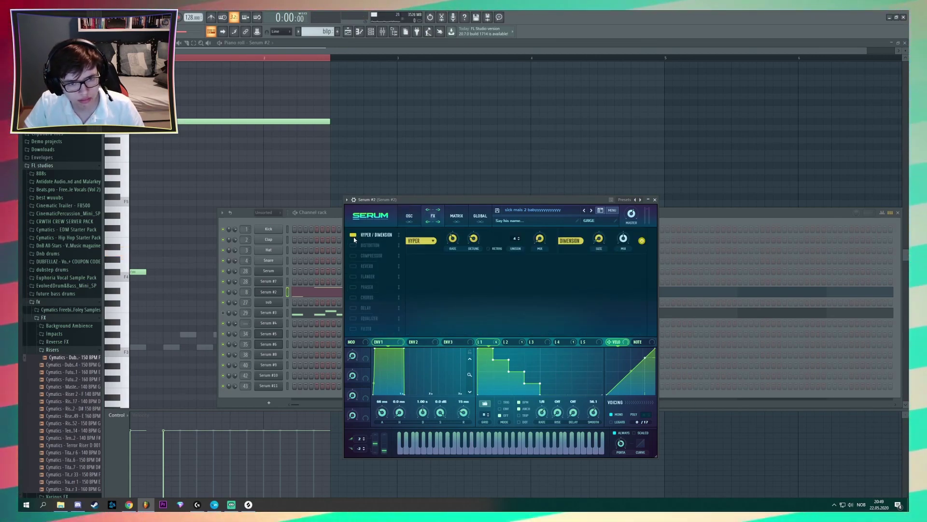
pyautogui.click(353, 245)
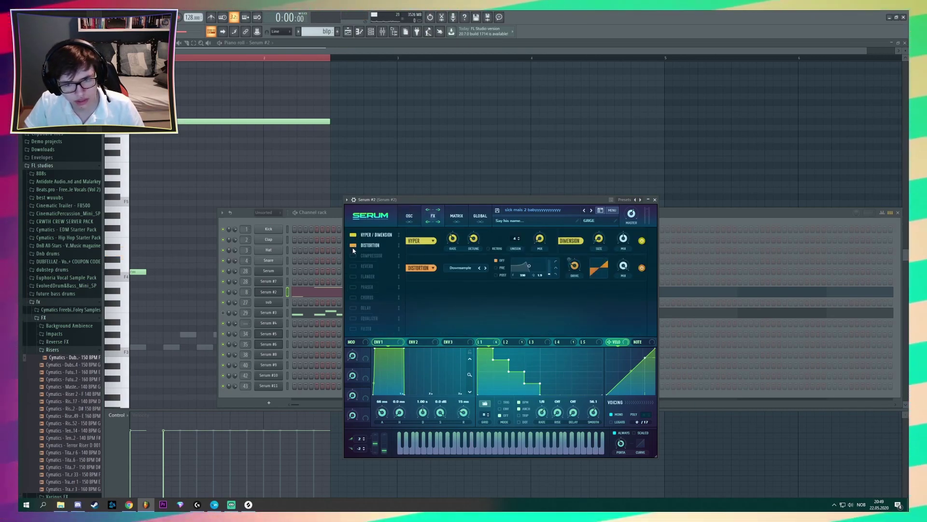
pyautogui.click(353, 255)
pyautogui.click(354, 266)
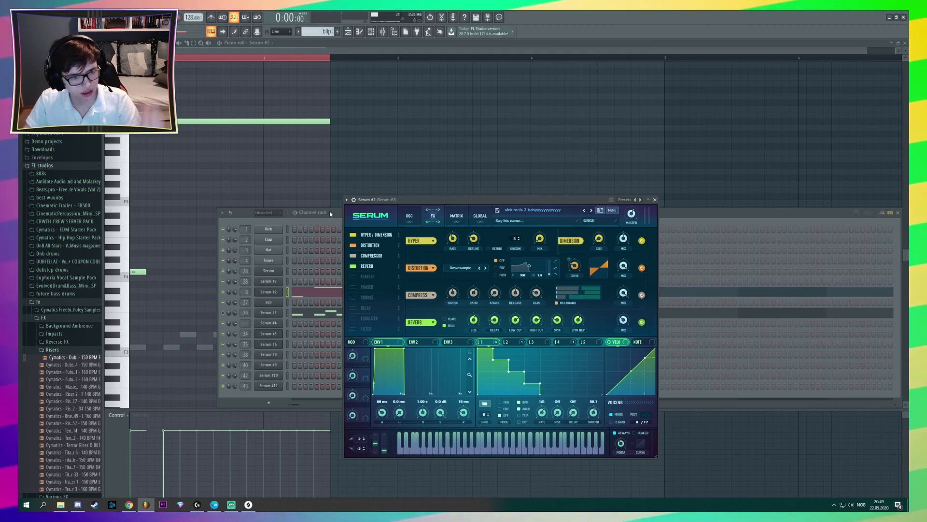
# Step: Mute the Serum #2 channel in the channel rack and play the rest of the blip pattern
pyautogui.click(245, 299)
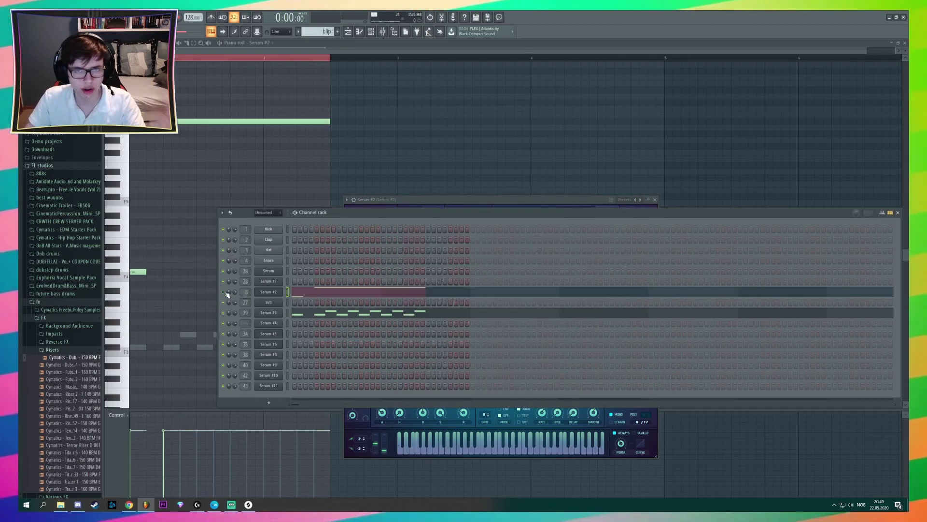
pyautogui.press('space')
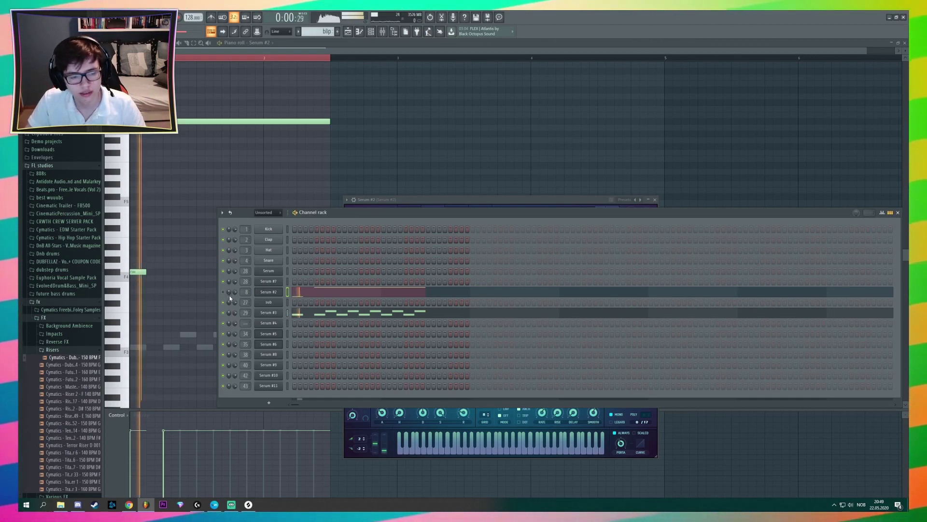
pyautogui.press('space')
# Step: Open the Serum #3 synth with its BASS - Hybrid Cry preset and examine its effects chain and oscillator settings
pyautogui.click(282, 315)
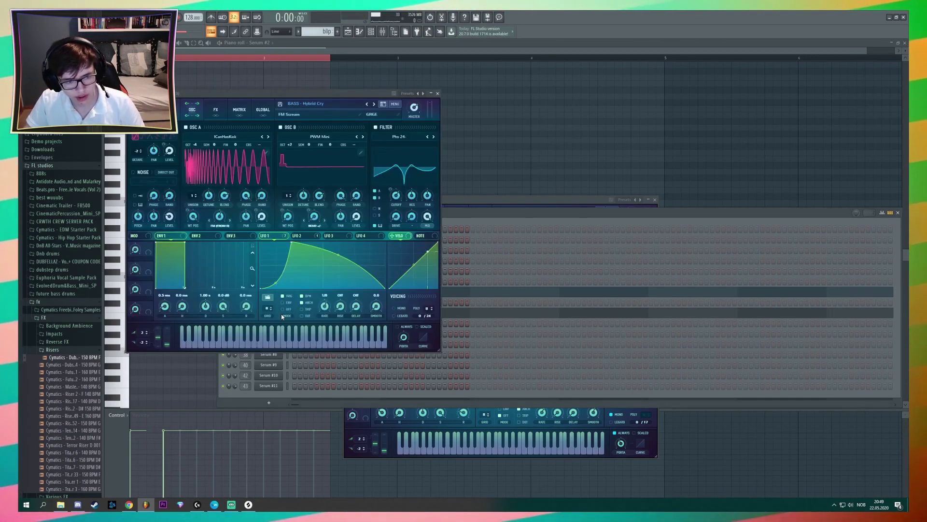
pyautogui.moveTo(304, 98); pyautogui.dragTo(437, 203)
pyautogui.click(351, 224)
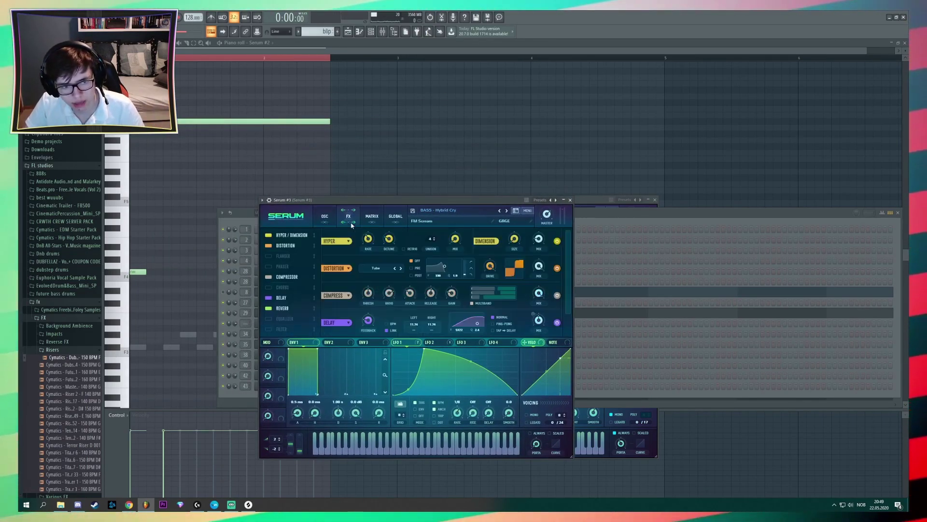
pyautogui.click(326, 216)
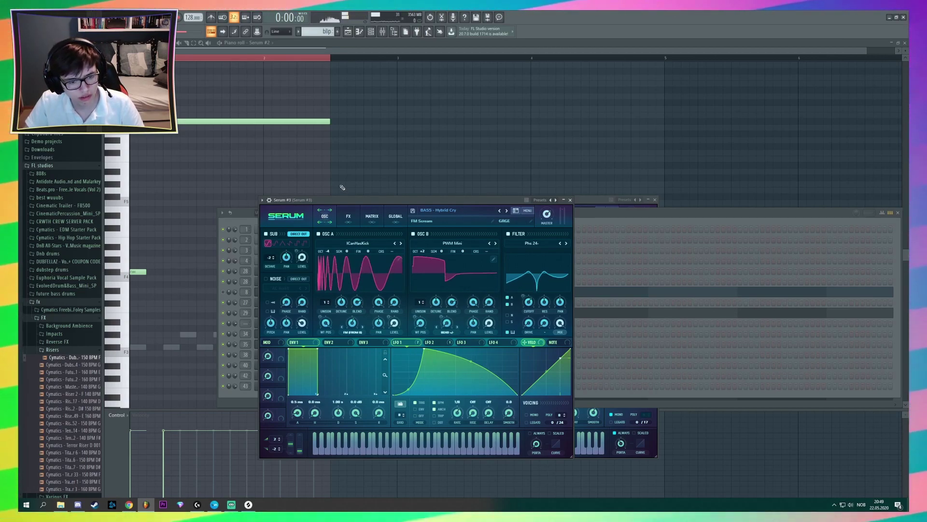
# Step: Play the blip pattern with Serum #3 and bring up the mixer to hear it on its mixer track
pyautogui.press('space')
pyautogui.press('space')
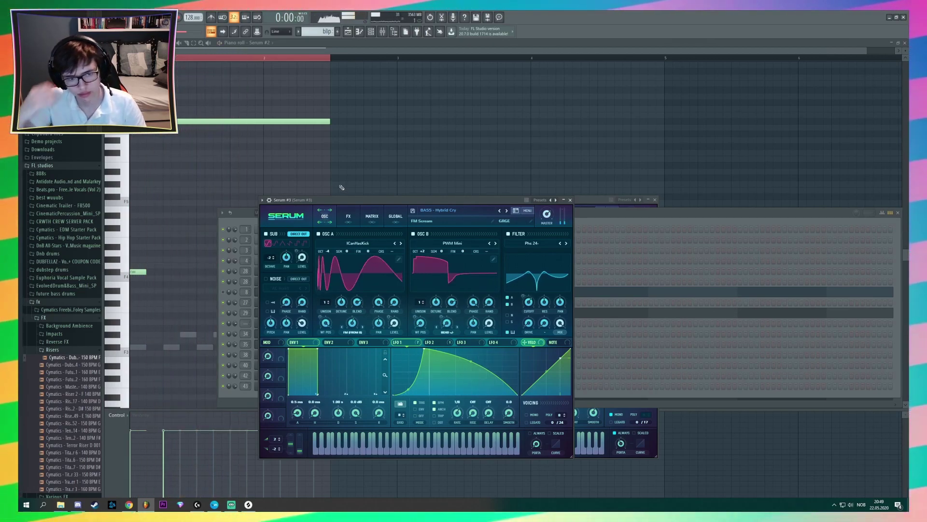
pyautogui.press('F9')
pyautogui.press('space')
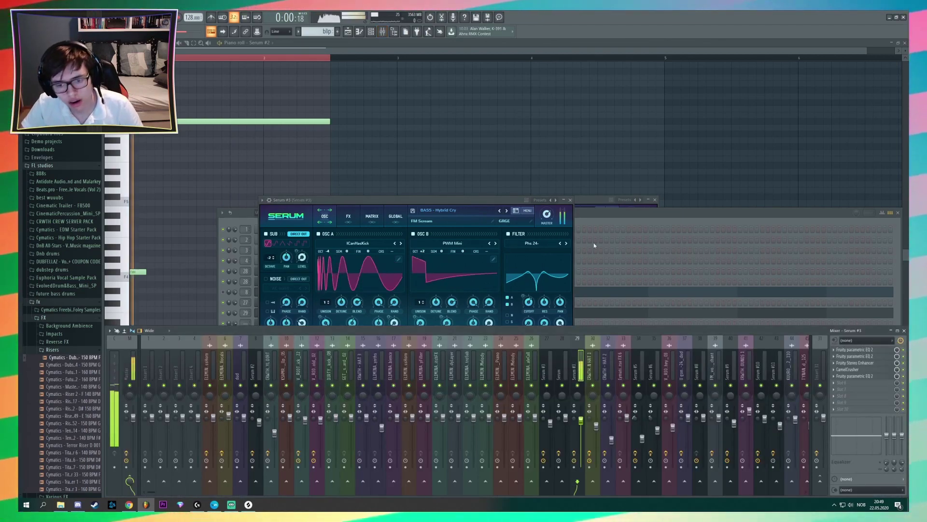
pyautogui.press('space')
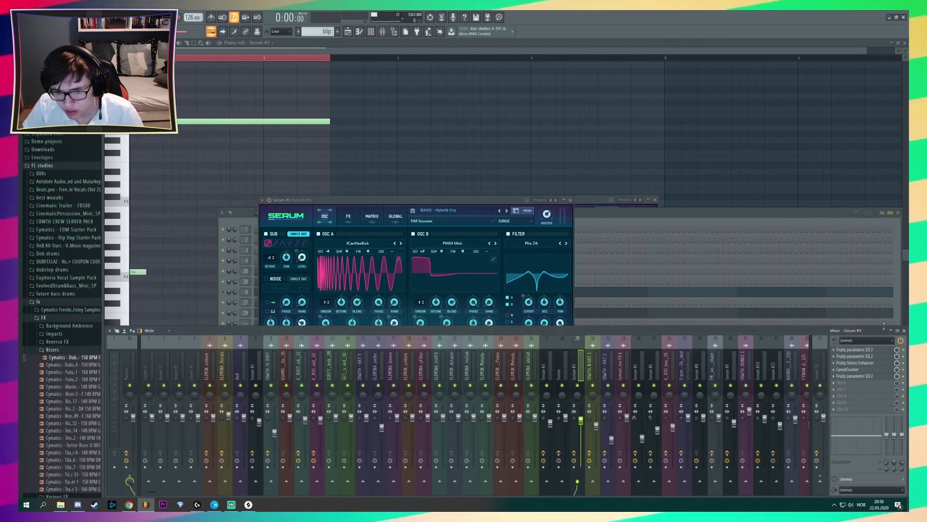
# Step: Check the channel rack, switch to Serum #2's mixer track and audition the blip pattern through it
pyautogui.click(636, 213)
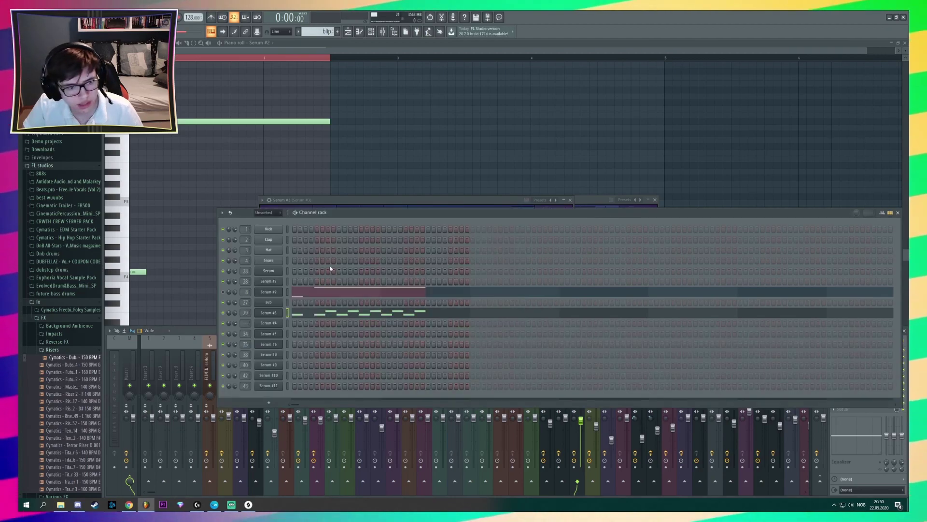
pyautogui.press('F9')
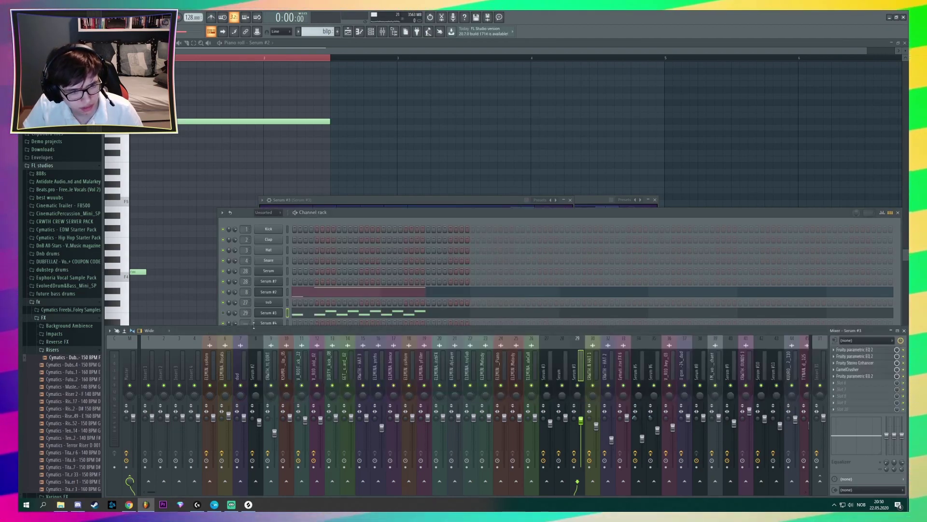
pyautogui.press('space')
pyautogui.press('space')
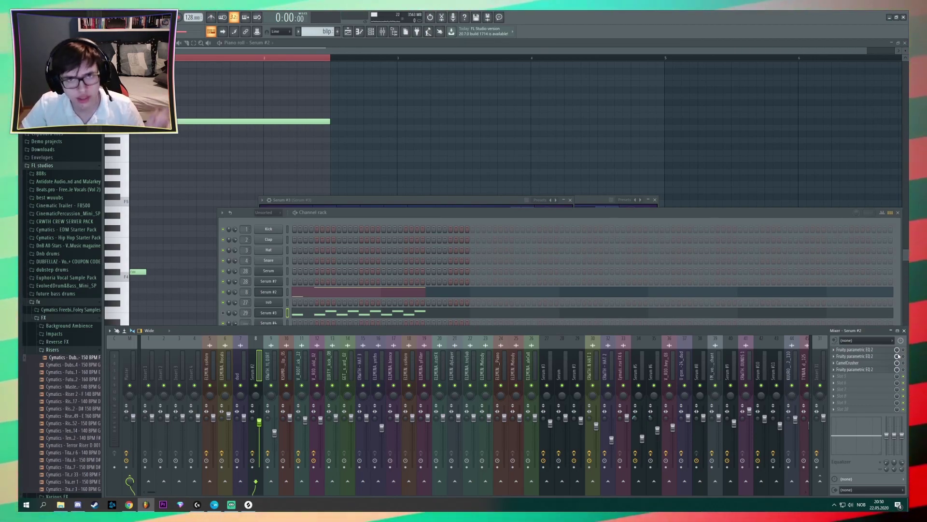
pyautogui.press('space')
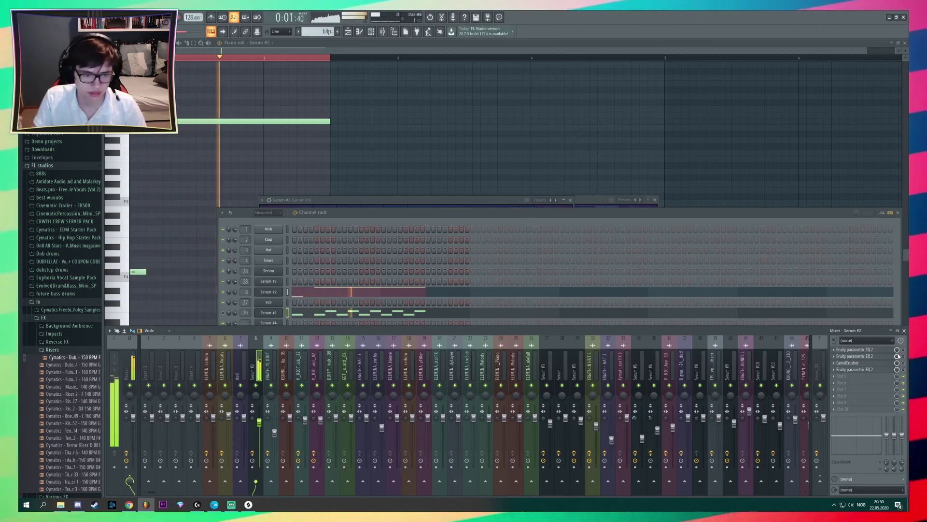
pyautogui.press('space')
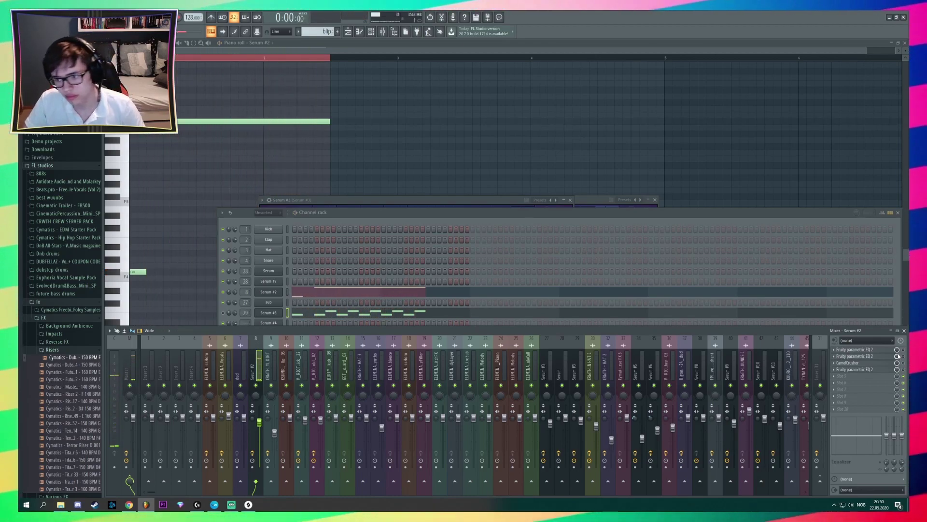
# Step: Examine the curves of the first two Fruity Parametric EQ 2 effects on Serum #2's mixer track
pyautogui.click(855, 356)
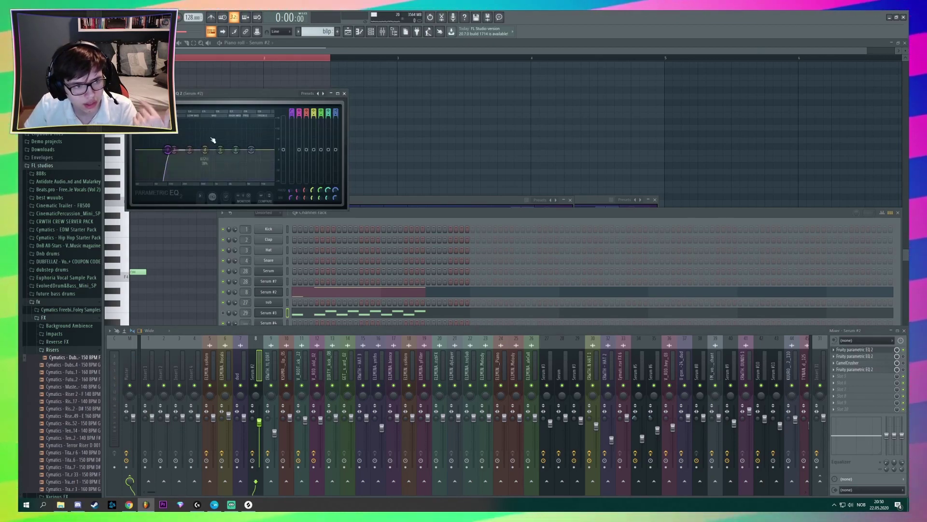
pyautogui.click(344, 93)
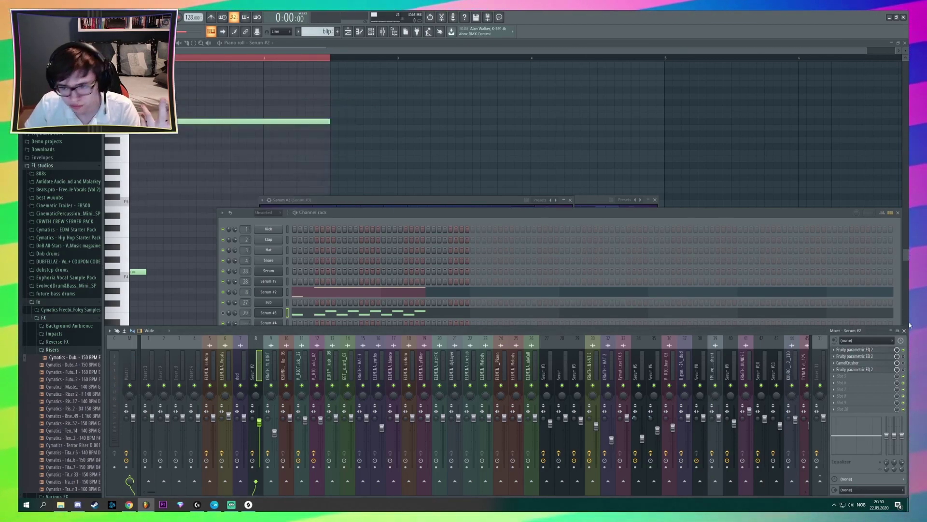
pyautogui.click(858, 356)
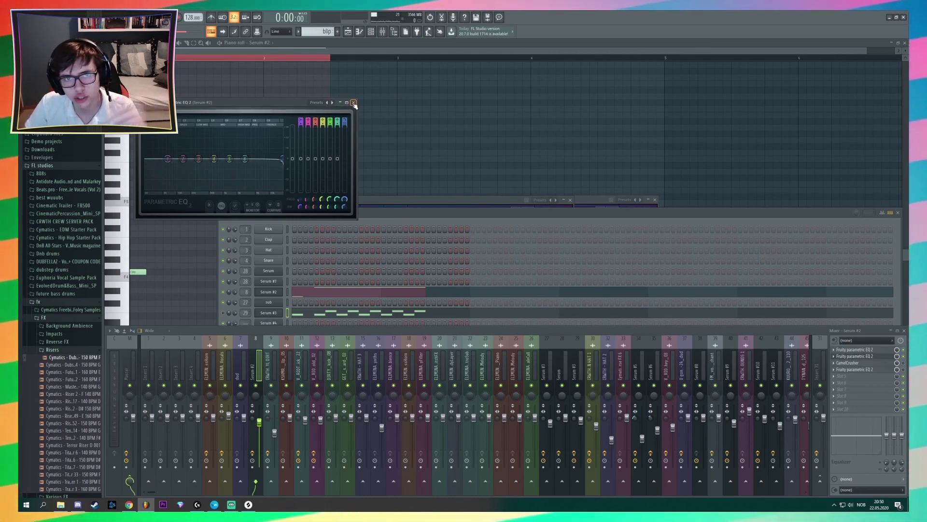
pyautogui.click(354, 102)
# Step: Open CamelCrusher on Serum #2's mixer track, audition its effect and examine the Fruity Parametric EQ 2 that follows it
pyautogui.click(883, 363)
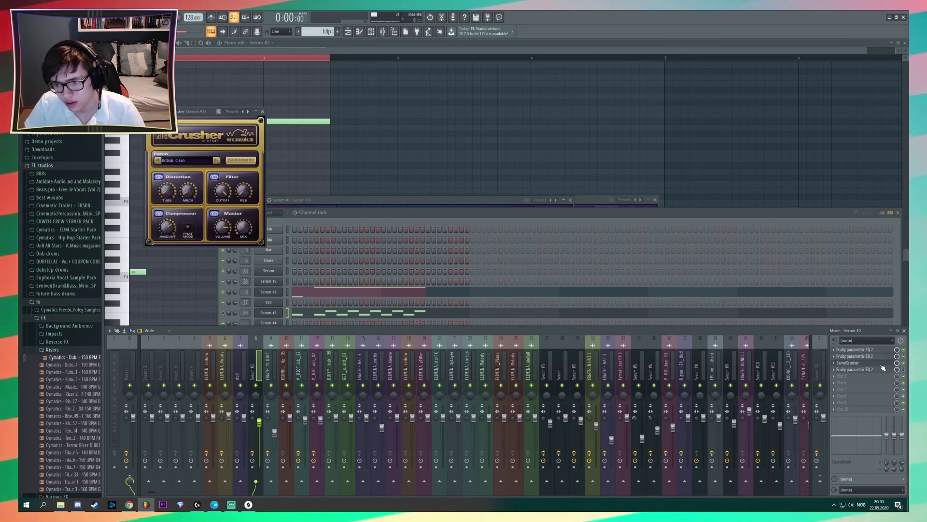
pyautogui.press('space')
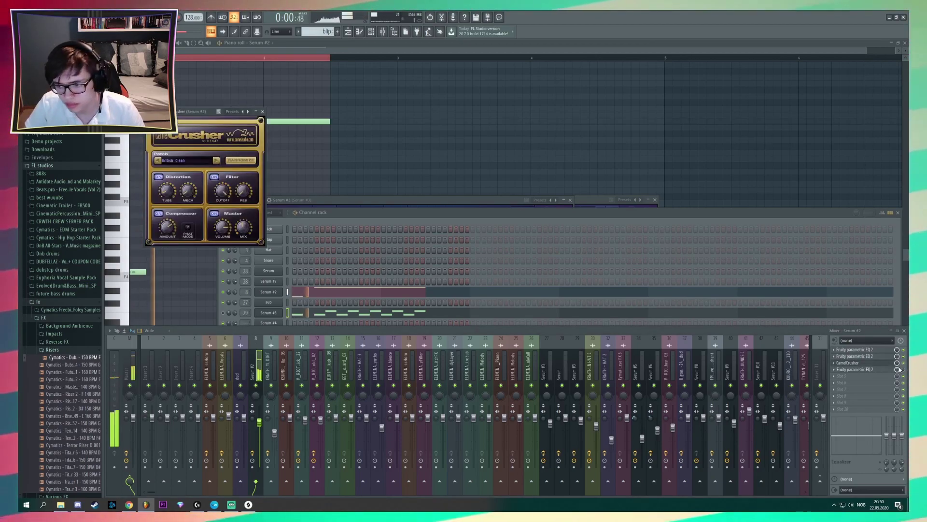
pyautogui.press('space')
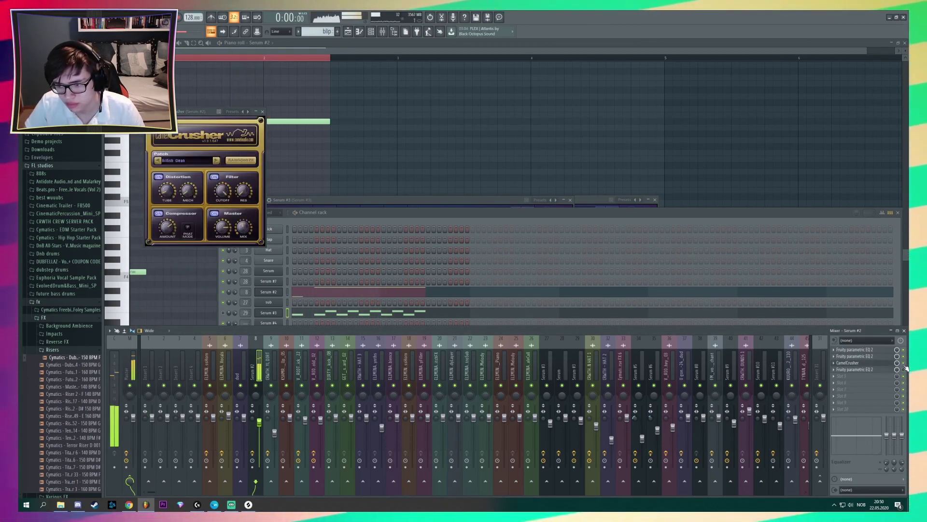
pyautogui.click(880, 370)
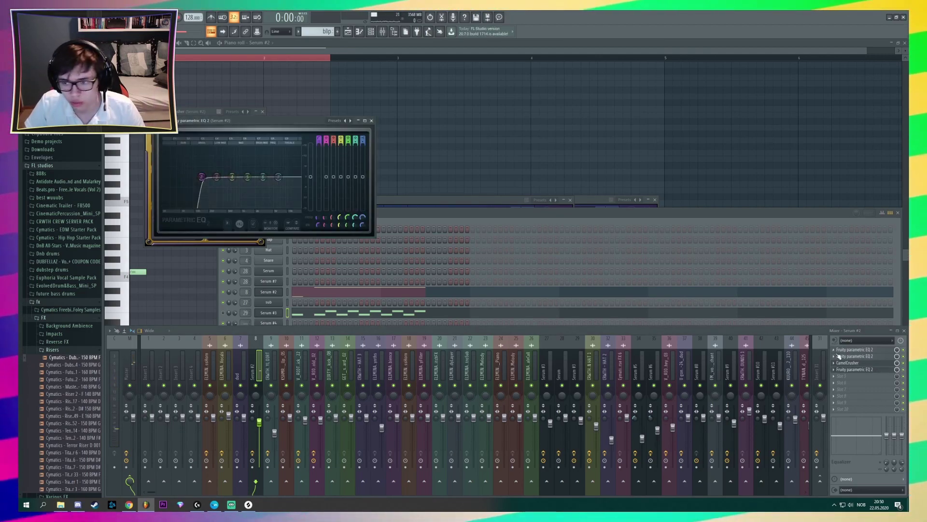
pyautogui.click(869, 369)
pyautogui.click(869, 370)
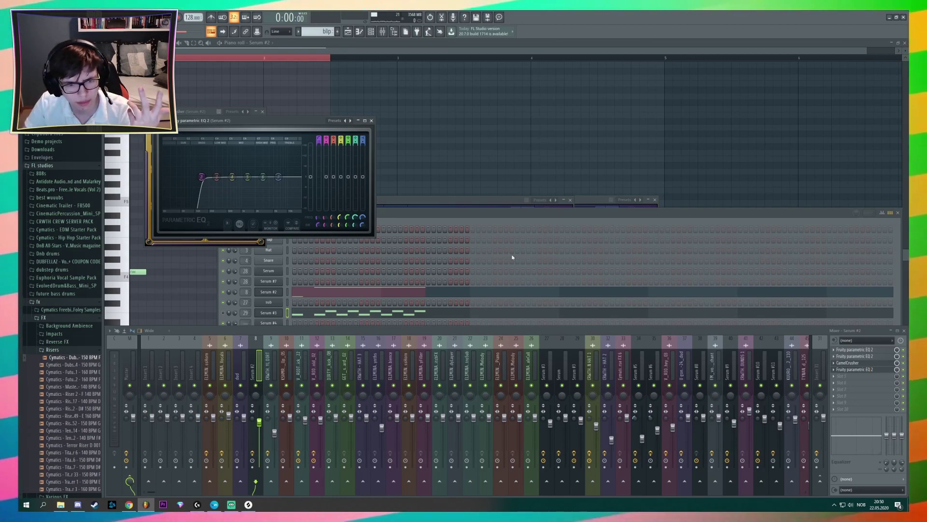
# Step: Switch from the Serum #2 channel to Serum #3 and its mixer track, and audition the blip pattern
pyautogui.click(484, 214)
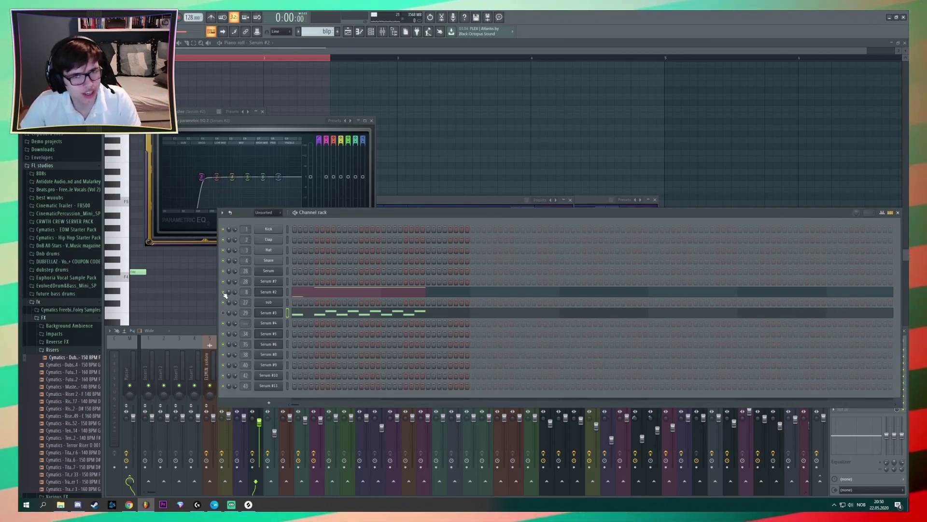
pyautogui.click(201, 331)
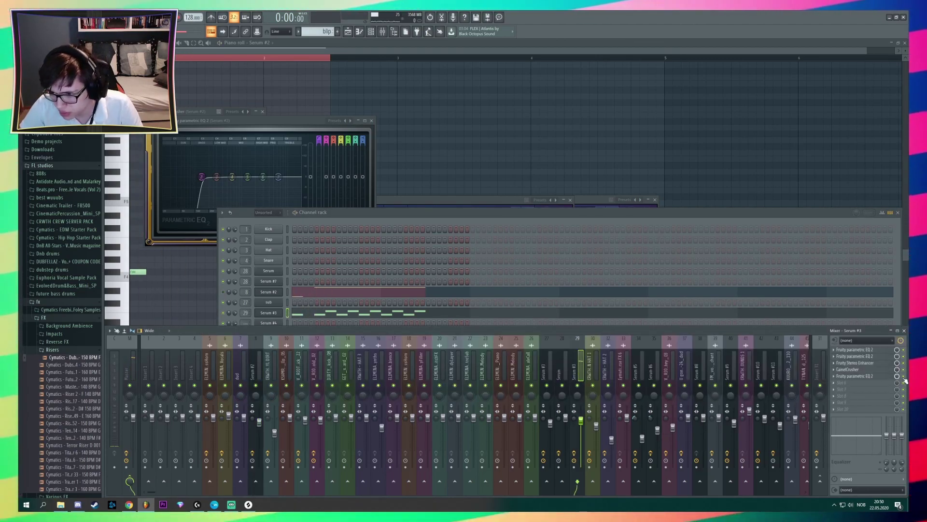
pyautogui.press('space')
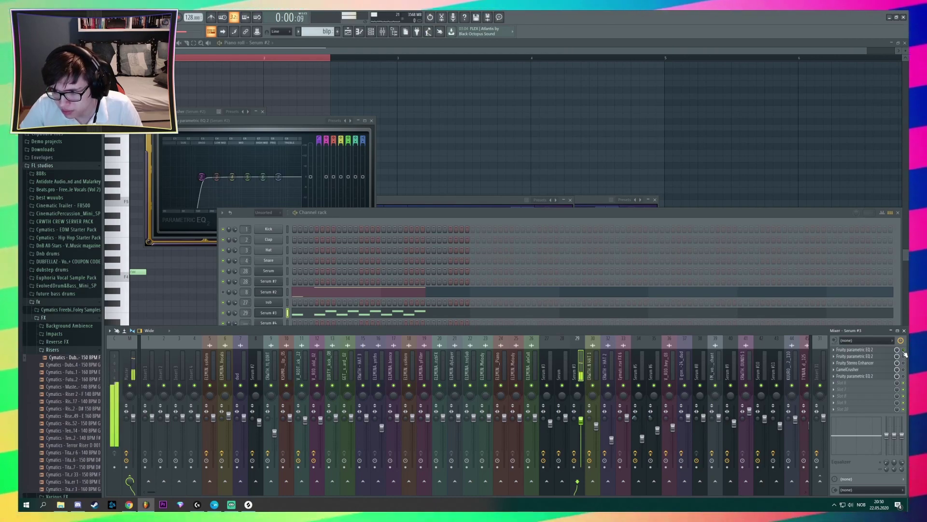
pyautogui.press('space')
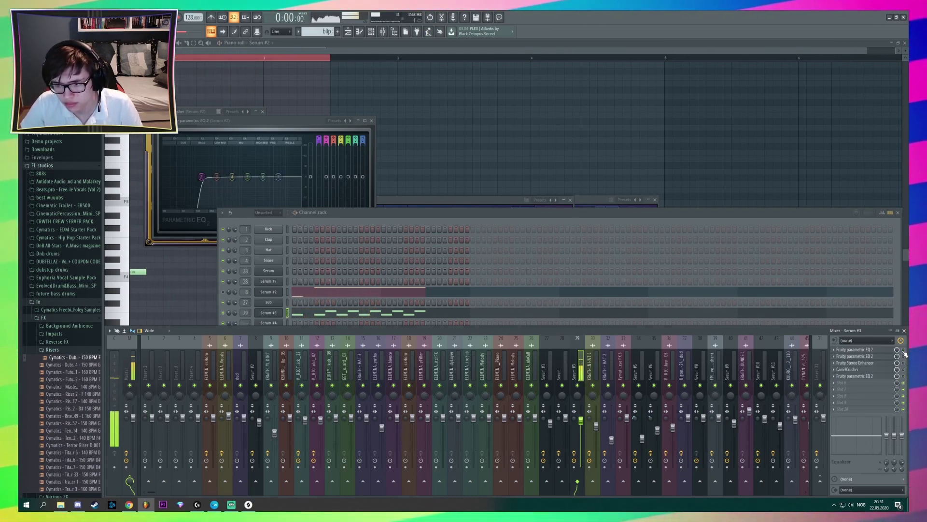
# Step: Examine the first Fruity Parametric EQ 2 on Serum #3, close the open effect windows and reselect Serum #3's mixer track
pyautogui.click(886, 350)
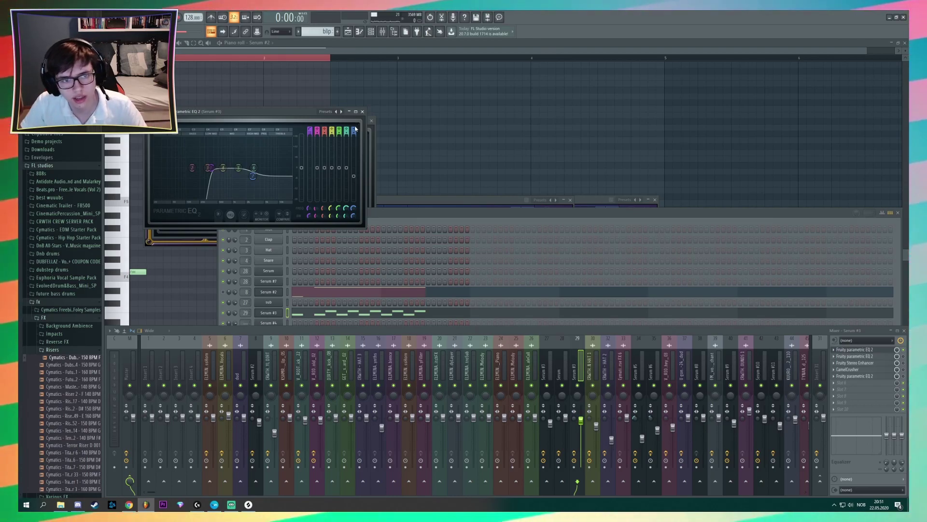
pyautogui.click(356, 111)
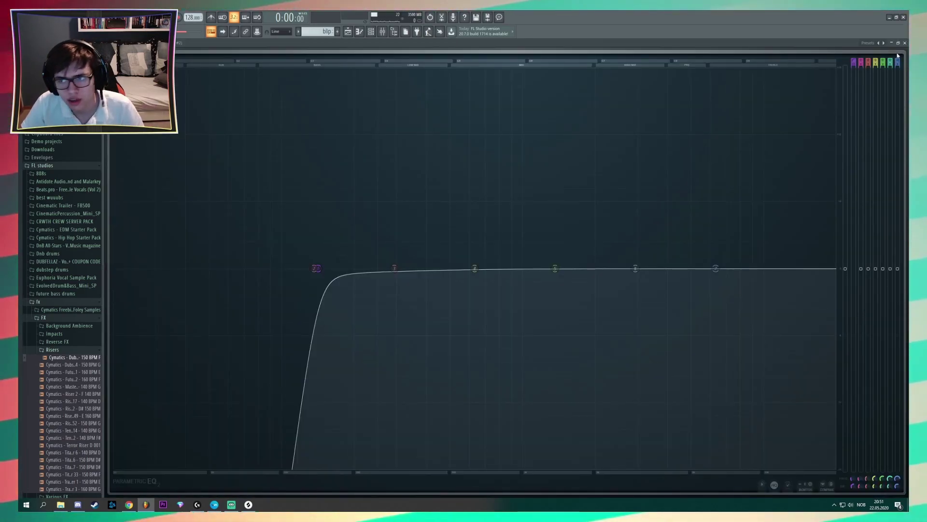
pyautogui.press('Escape')
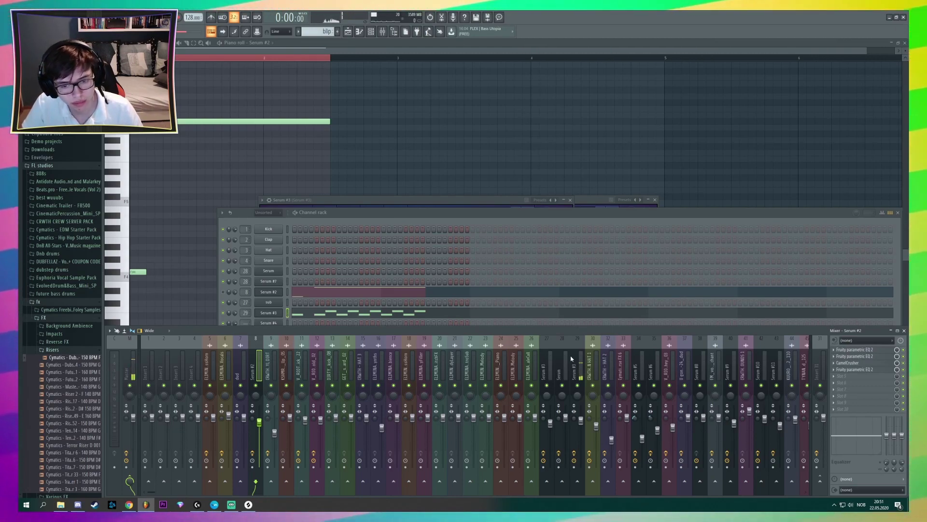
pyautogui.click(578, 367)
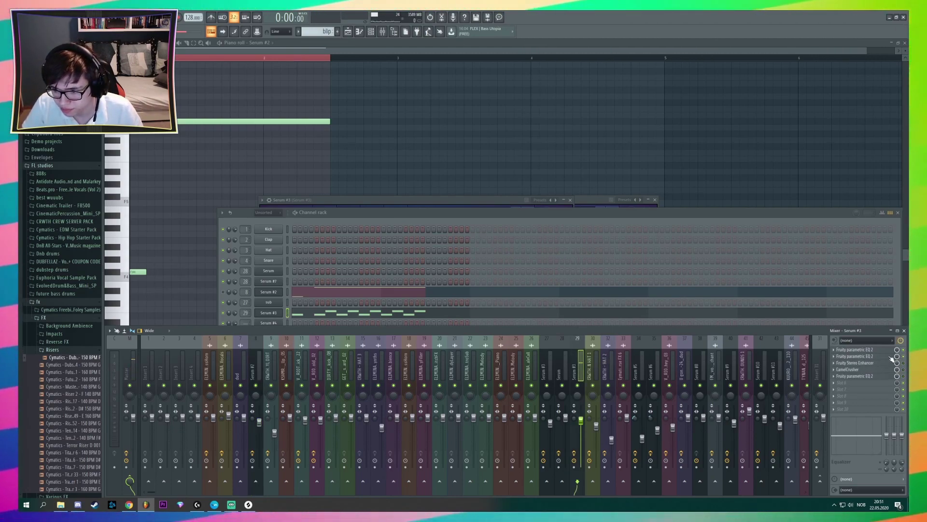
# Step: Examine the second Fruity Parametric EQ 2 and the Fruity Stereo Enhancer on Serum #3's mixer track
pyautogui.click(893, 357)
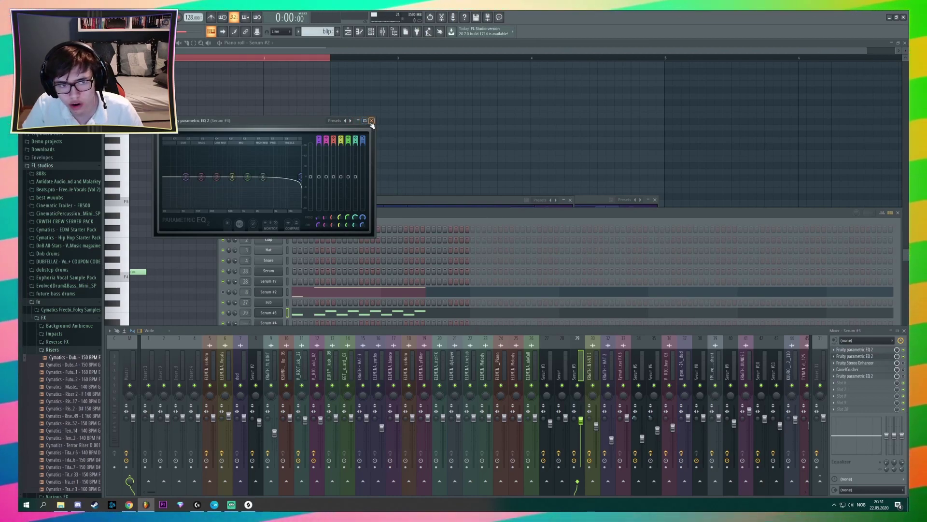
pyautogui.click(371, 121)
pyautogui.click(874, 363)
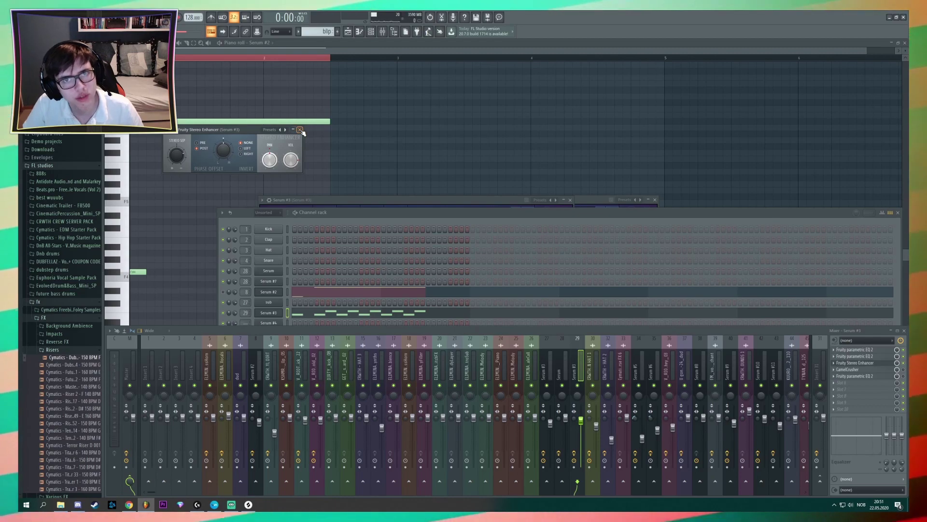
pyautogui.click(300, 130)
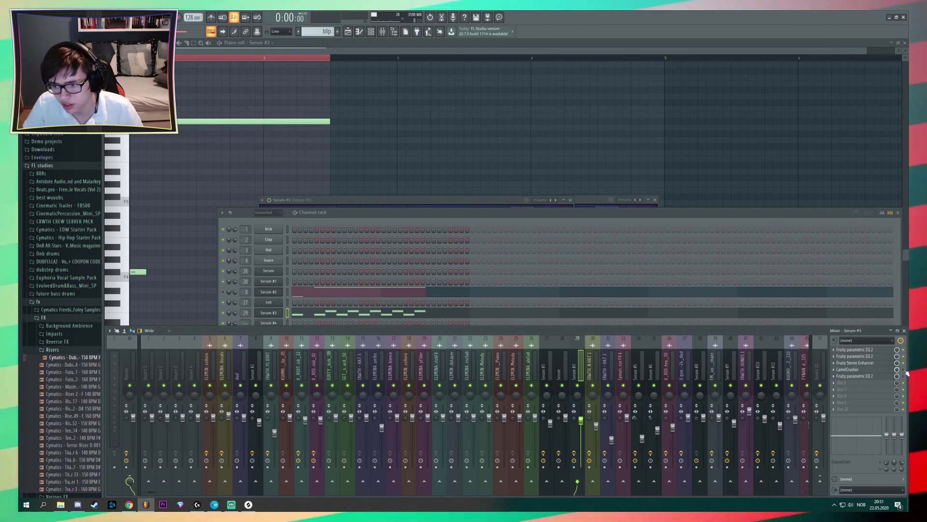
# Step: Audition Serum #3 with CamelCrusher, examine the last Fruity Parametric EQ 2 and close both effect windows
pyautogui.click(880, 371)
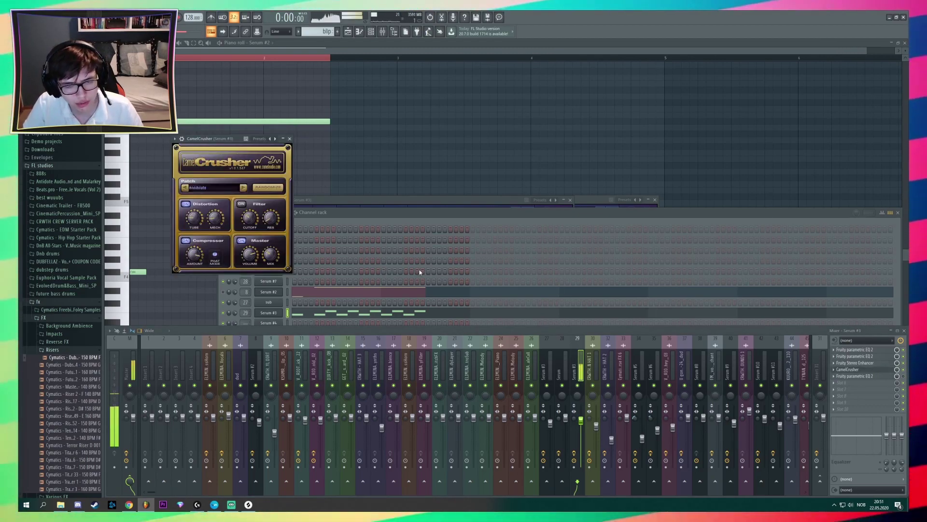
pyautogui.press('space')
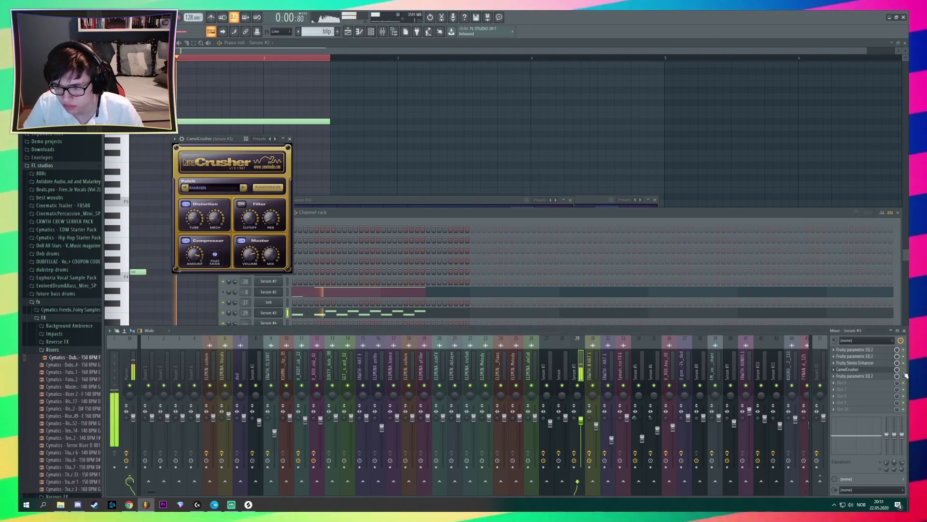
pyautogui.press('space')
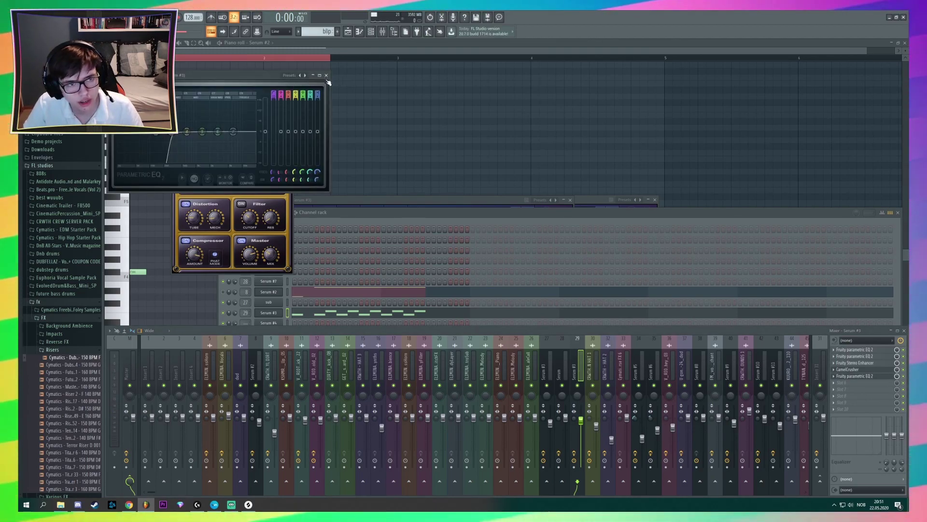
pyautogui.click(289, 138)
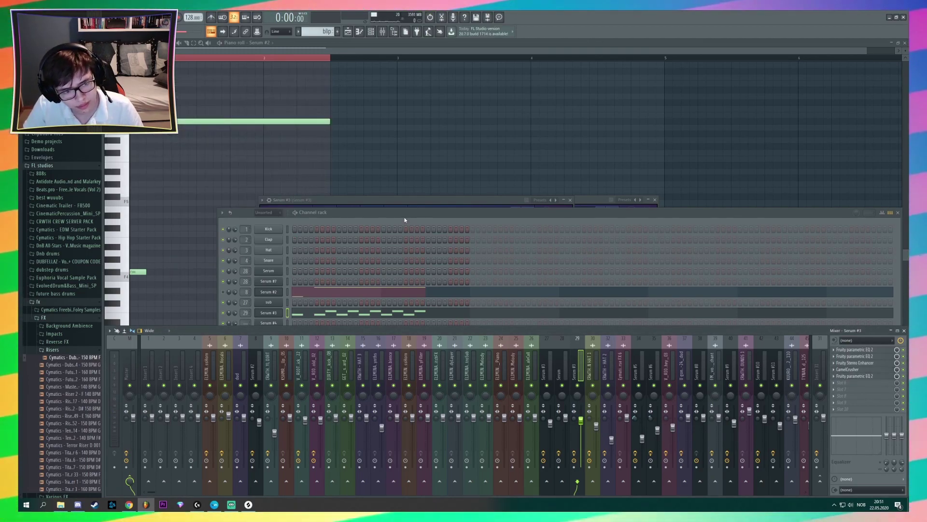
# Step: Open the fill #3 pattern from the playlist, play it briefly and display its Serum #4 channel in the channel rack
pyautogui.click(404, 215)
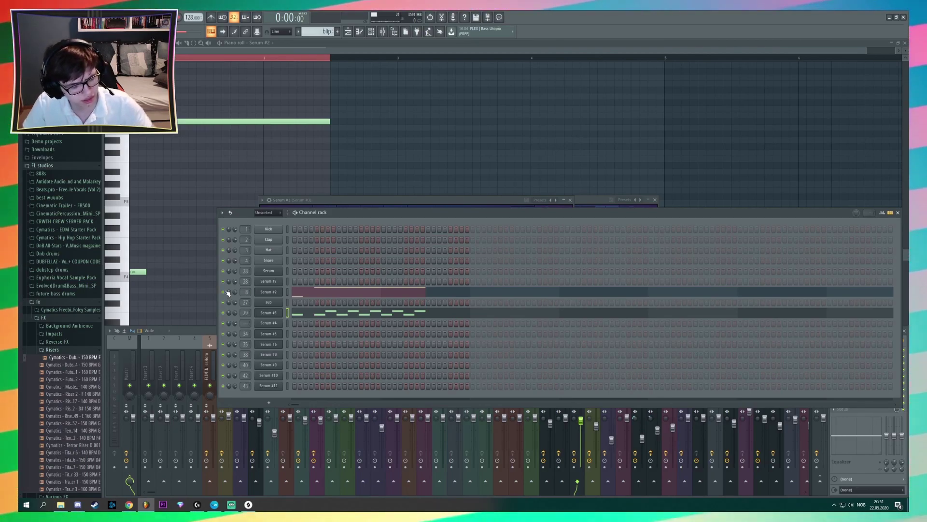
pyautogui.press('F5')
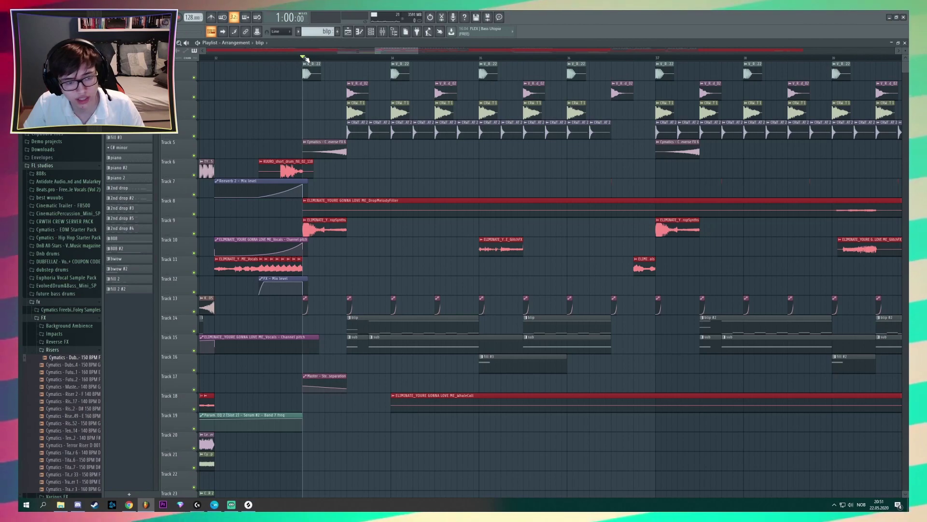
pyautogui.doubleClick(487, 360)
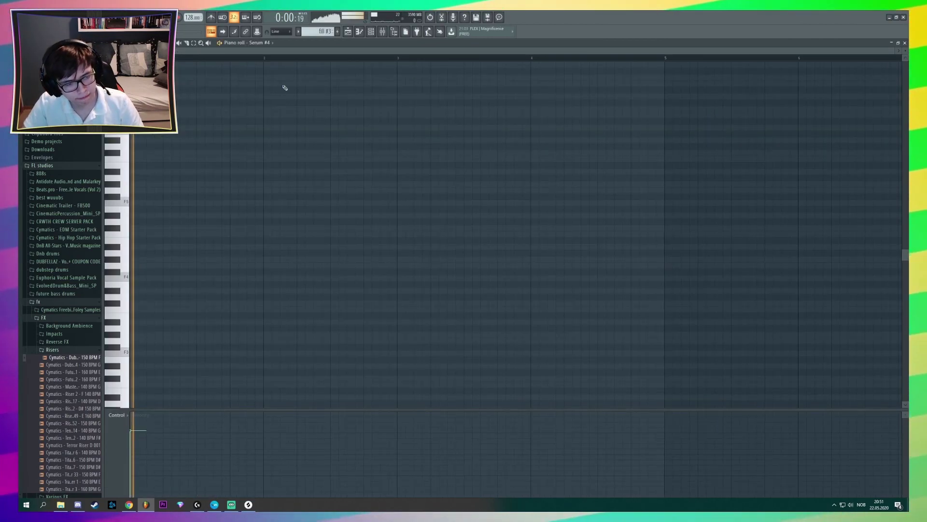
pyautogui.press('space')
pyautogui.press('F6')
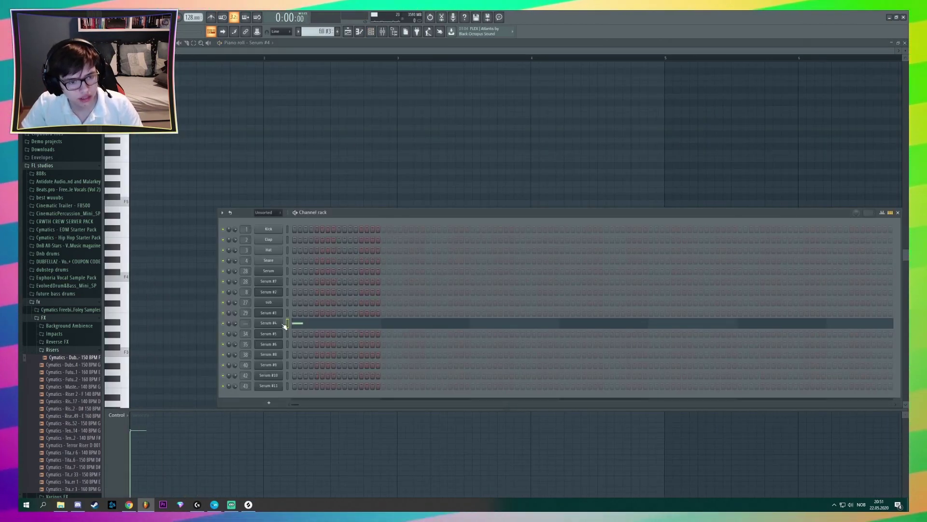
# Step: Open Serum #4's patch, examine its oscillators and effects, and audition it with the delay switched off and back on
pyautogui.click(268, 323)
pyautogui.click(454, 215)
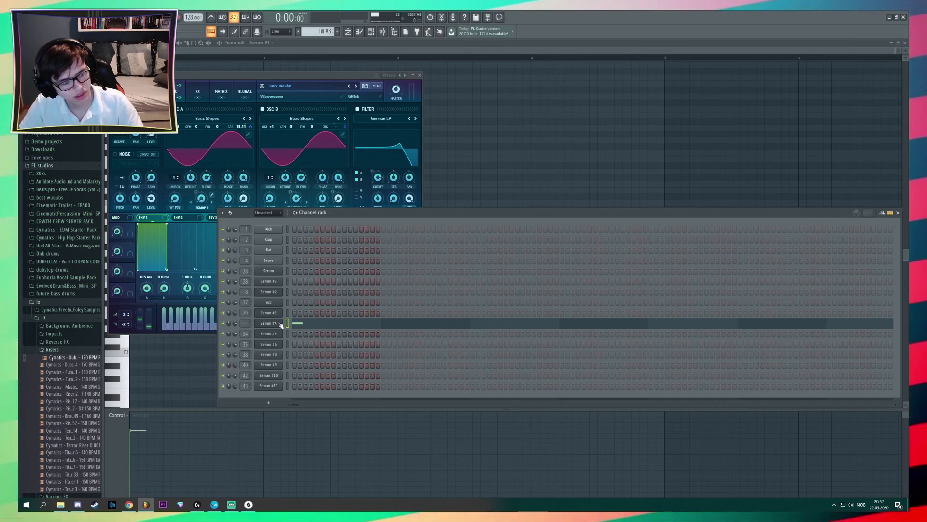
pyautogui.click(198, 91)
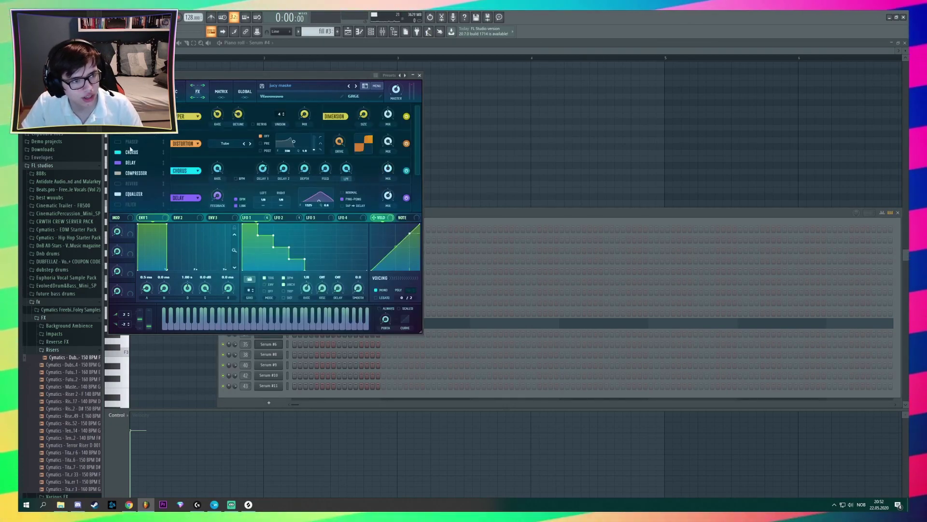
pyautogui.click(117, 163)
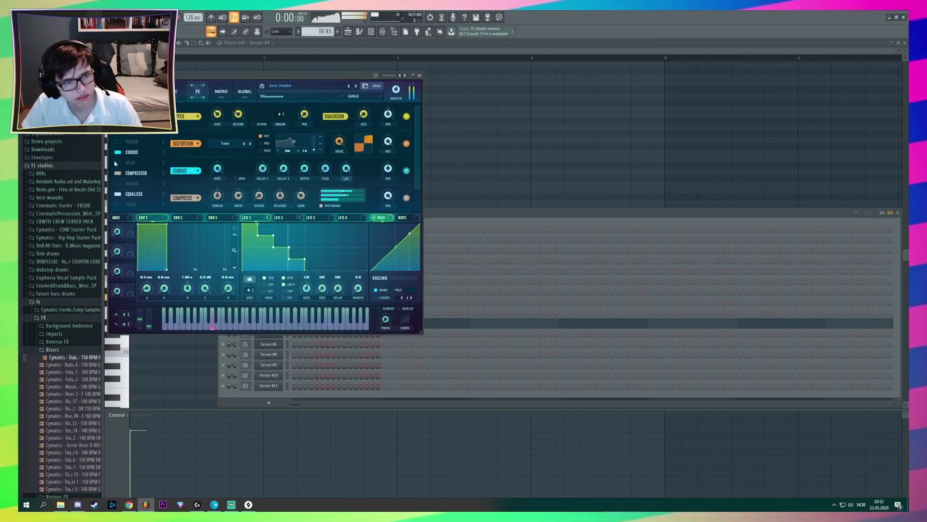
pyautogui.click(175, 89)
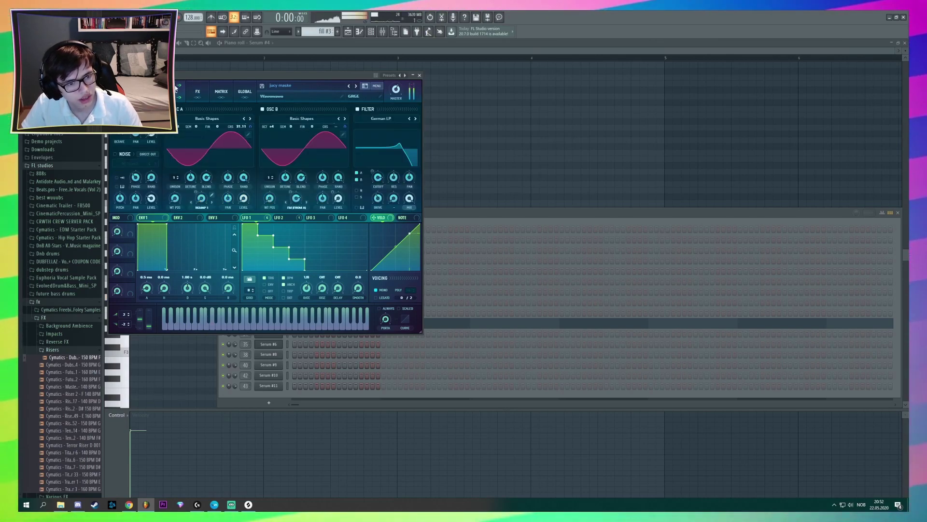
pyautogui.click(202, 92)
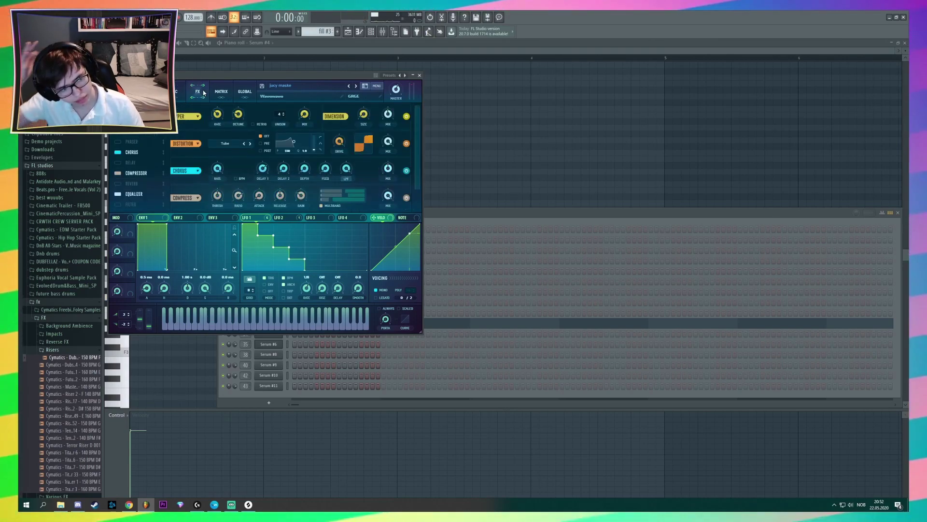
pyautogui.click(115, 164)
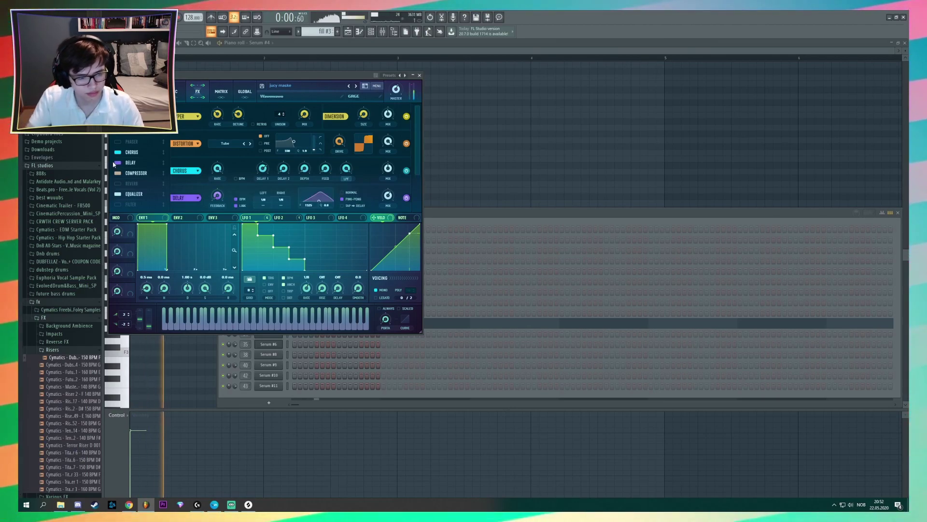
# Step: Return to the playlist, solo the Piano clip on Track 19, play it briefly from bar 41 and unsolo it
pyautogui.press('F6')
pyautogui.press('F9')
pyautogui.press('F5')
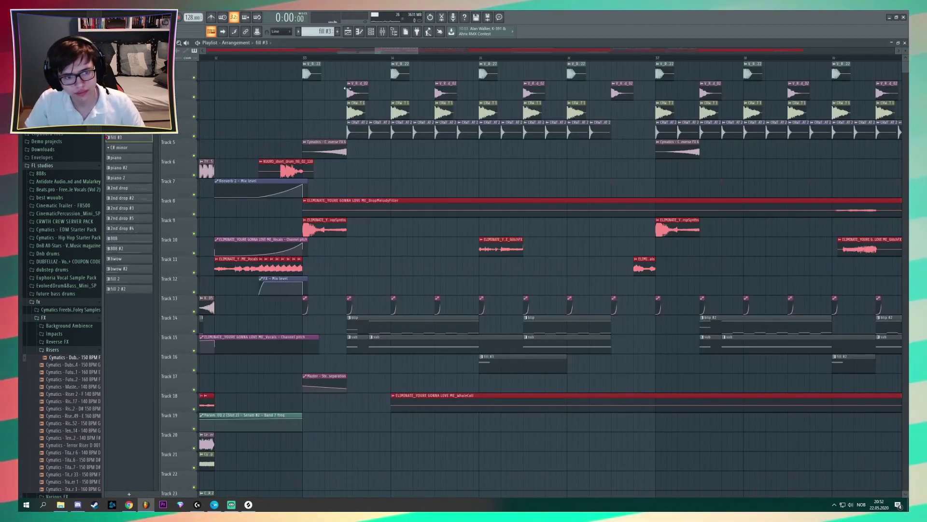
pyautogui.moveTo(412, 57); pyautogui.dragTo(436, 51)
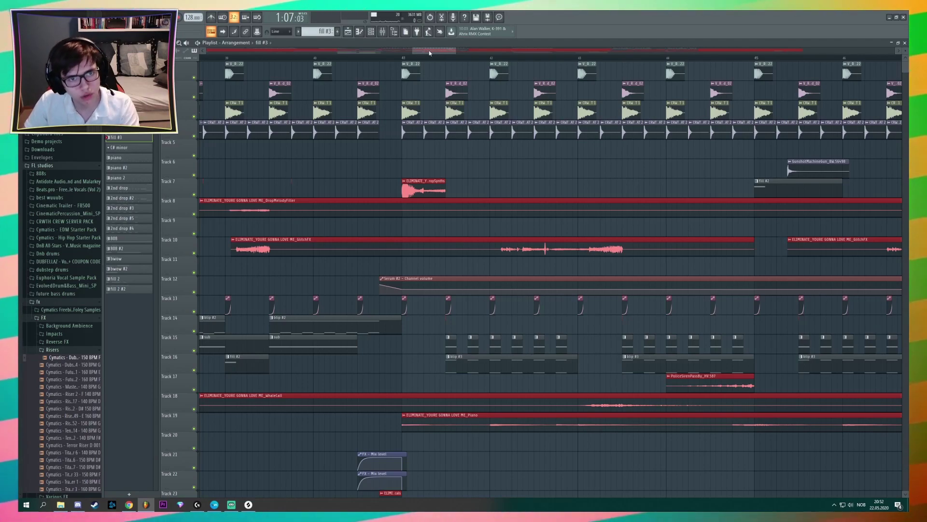
pyautogui.rightClick(194, 428)
pyautogui.press('space')
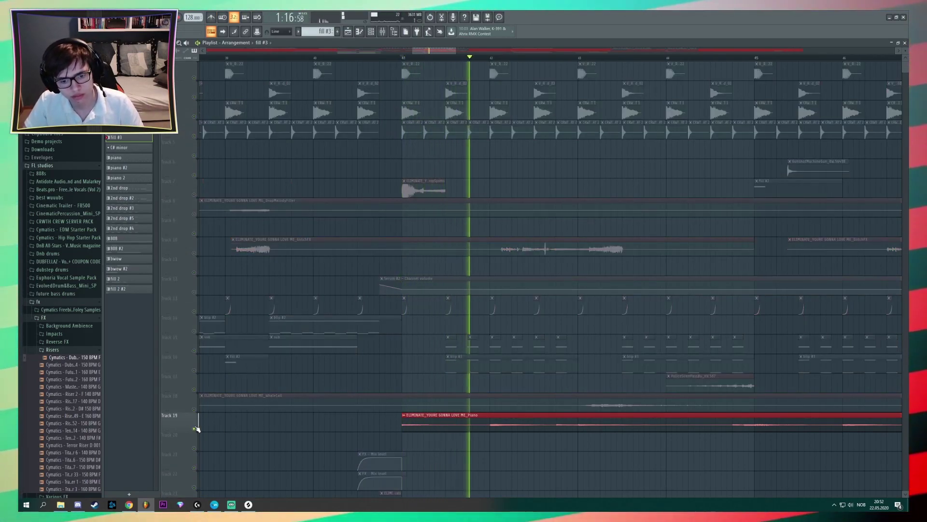
pyautogui.press('space')
pyautogui.rightClick(193, 428)
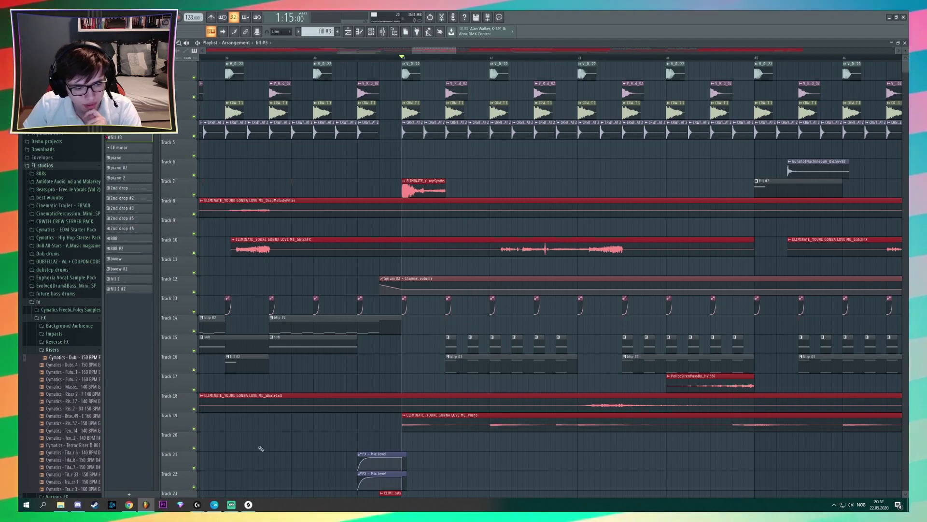
# Step: Switch to the browser, play the SoundCloud remix from just before the first comment marker, pause it and return to FL Studio
pyautogui.click(129, 505)
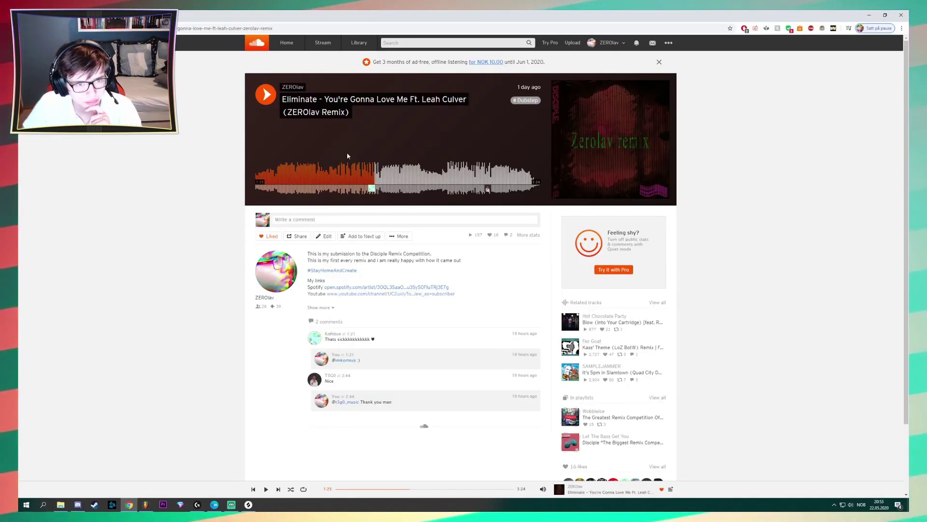
pyautogui.click(147, 504)
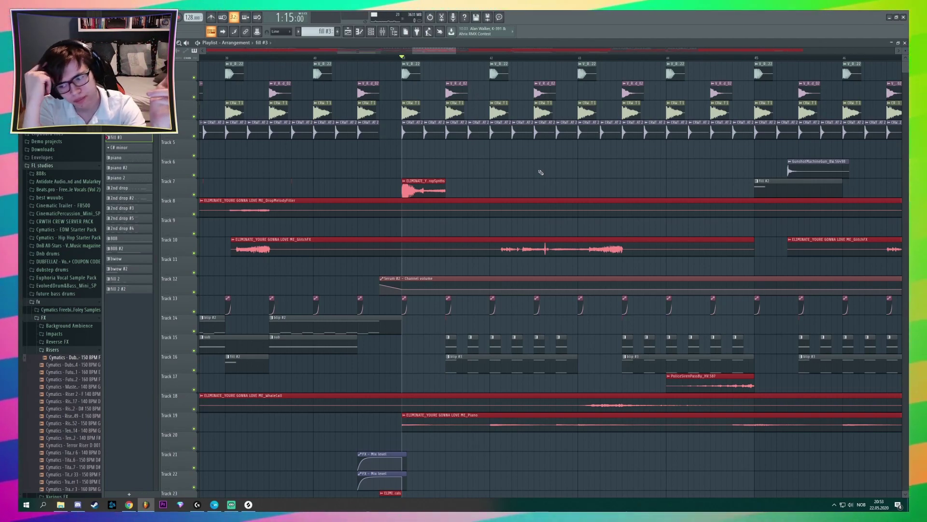
pyautogui.click(129, 505)
pyautogui.click(359, 176)
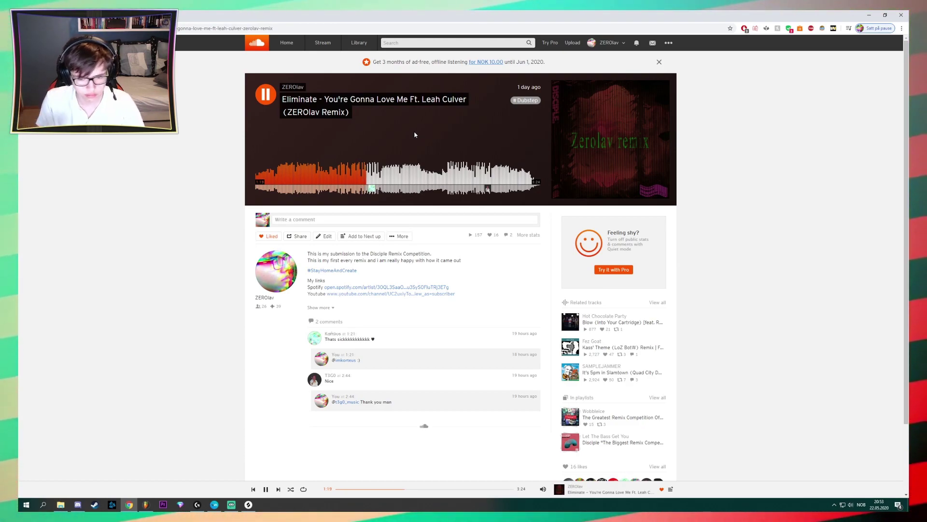
pyautogui.press('space')
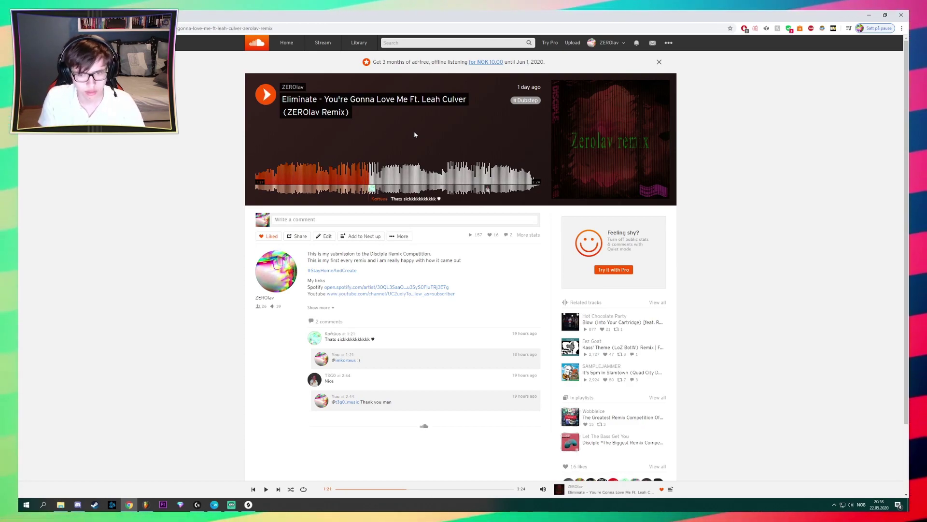
pyautogui.hotkey('alt', 'Tab')
# Step: Go to the second drop in the playlist, solo Track 5 and audition its 808 clips
pyautogui.scroll(-3, 623, 59)
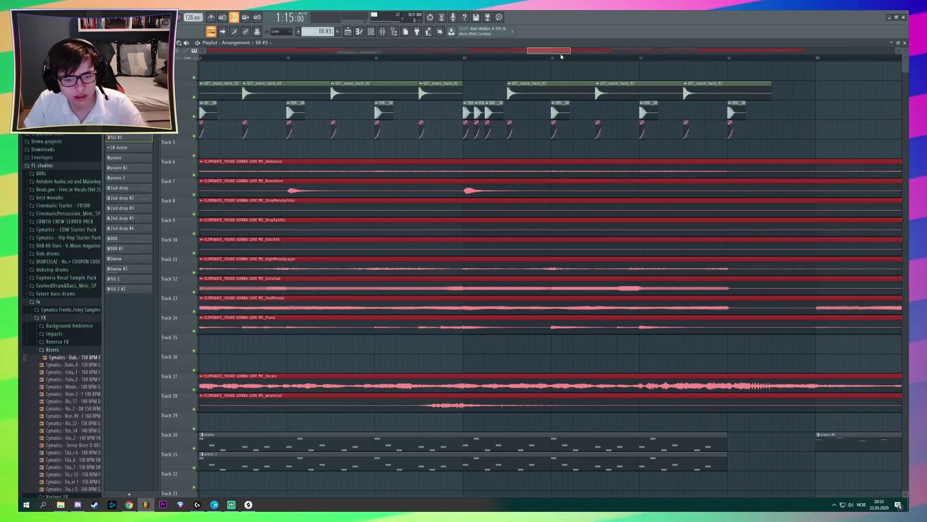
pyautogui.click(623, 59)
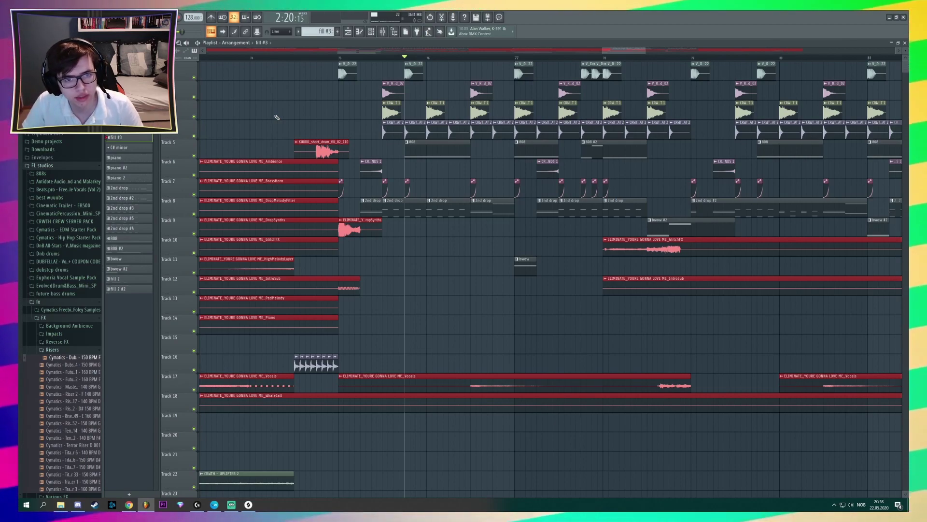
pyautogui.click(415, 190)
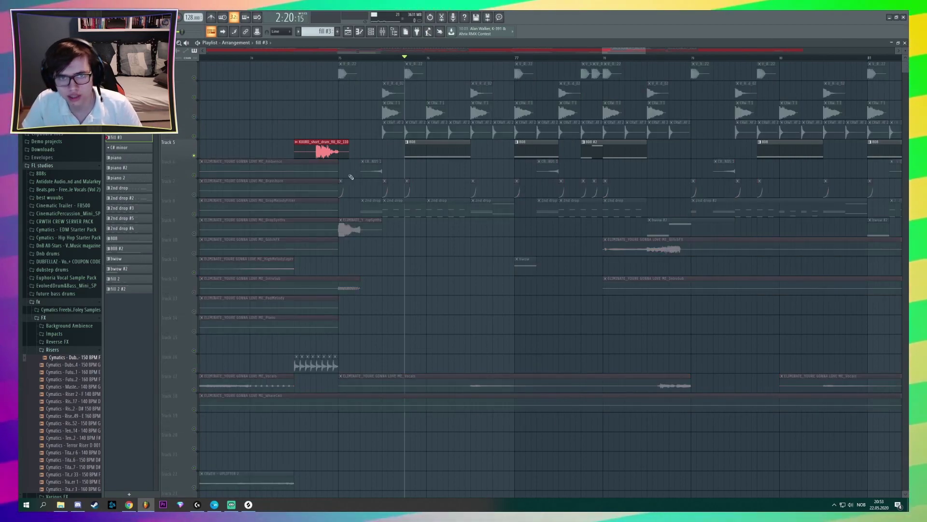
pyautogui.press('space')
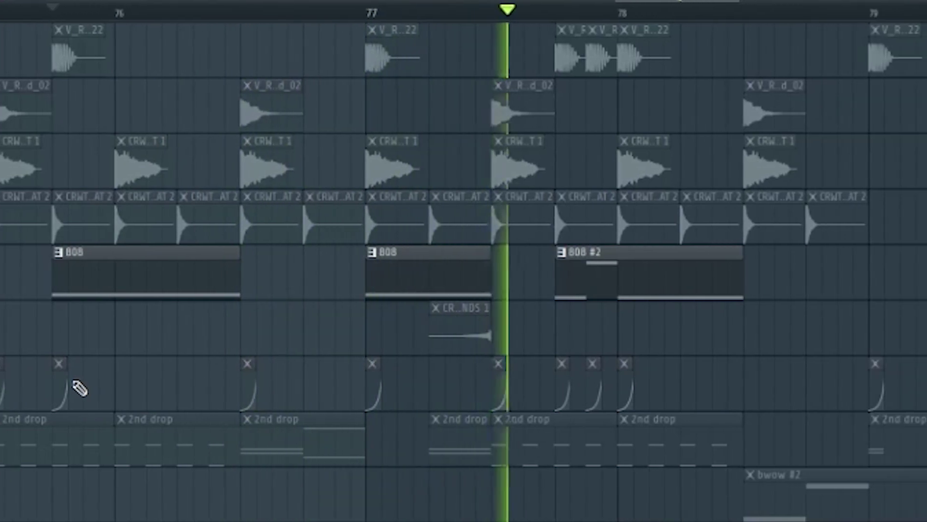
pyautogui.press('space')
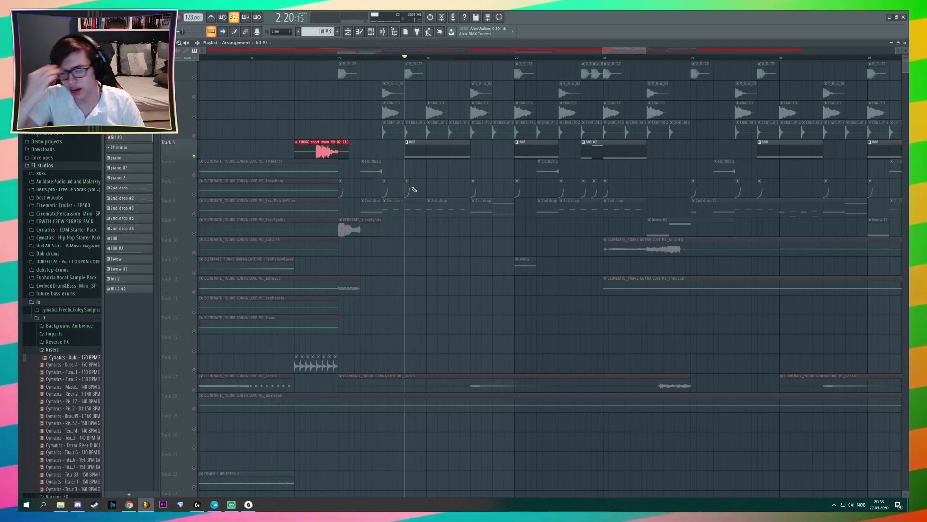
# Step: Open Serum #8's patch, audition its effects with the distortion off and on, and return to the playlist
pyautogui.press('F6')
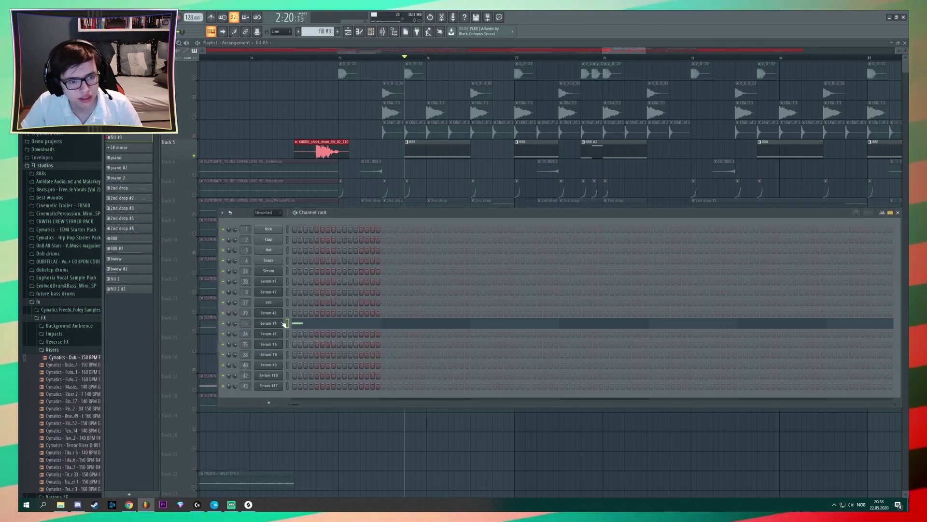
pyautogui.click(277, 354)
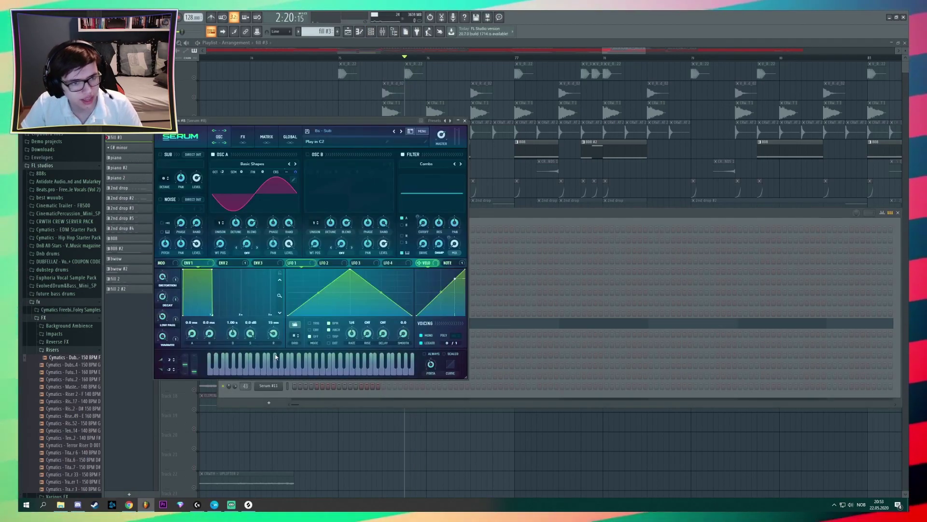
pyautogui.click(243, 137)
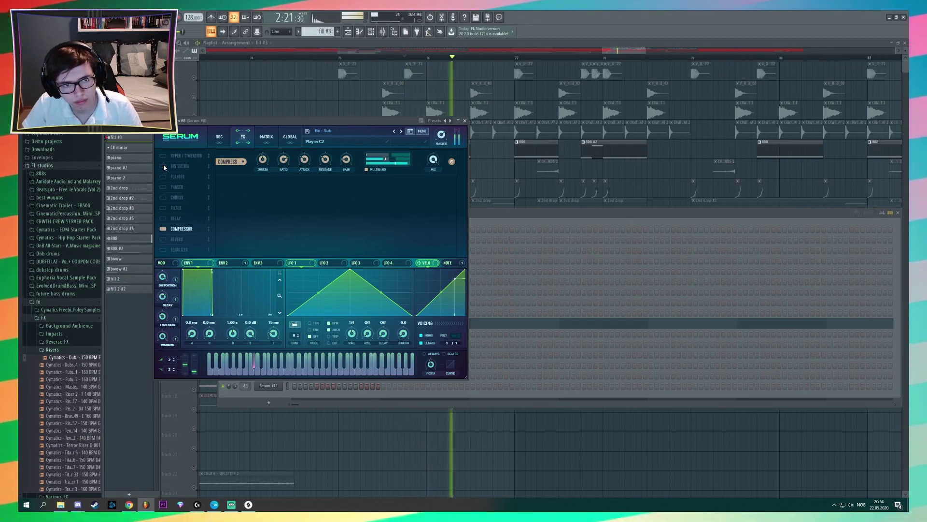
pyautogui.click(163, 167)
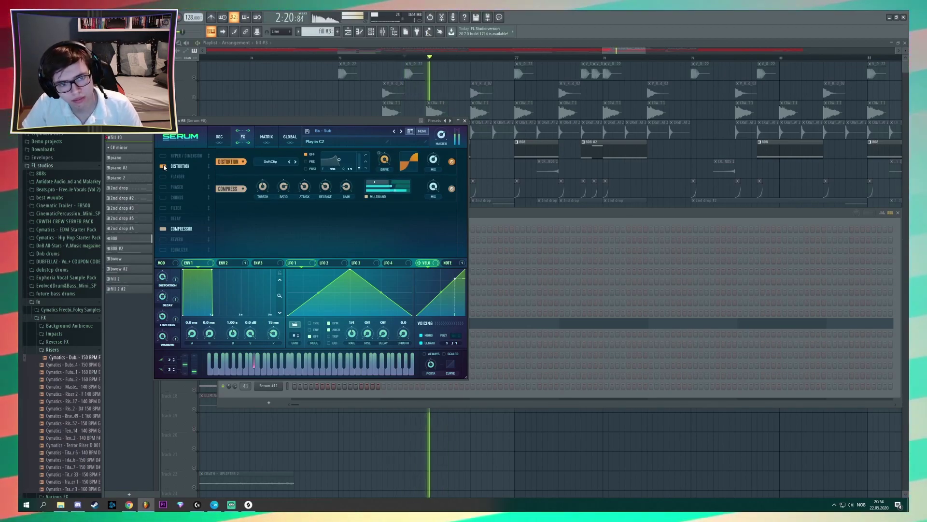
pyautogui.press('F5')
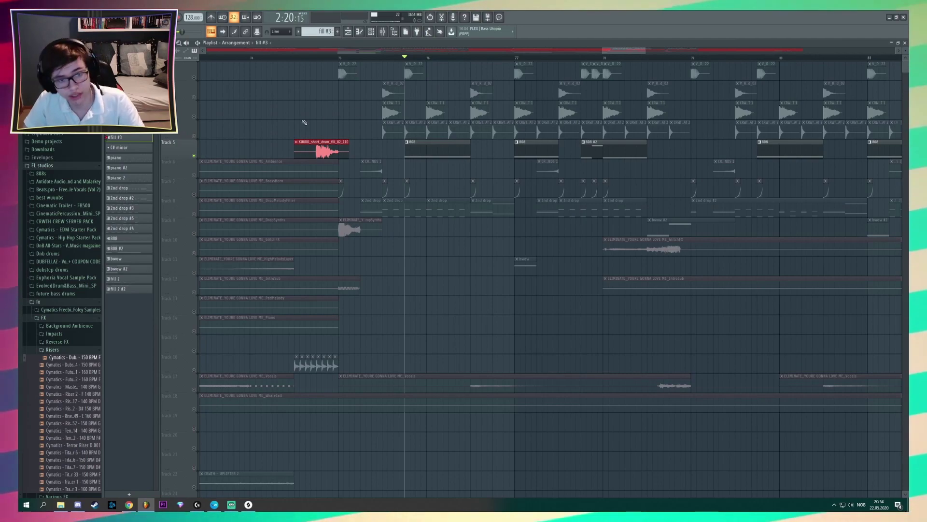
# Step: Solo Track 8 and audition its 2nd drop clips from the start of the second drop
pyautogui.click(196, 211)
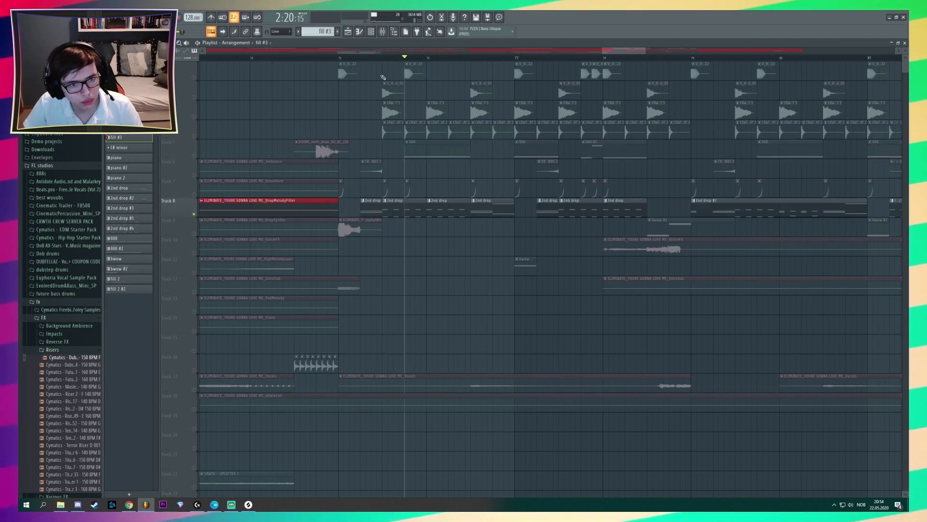
pyautogui.press('space')
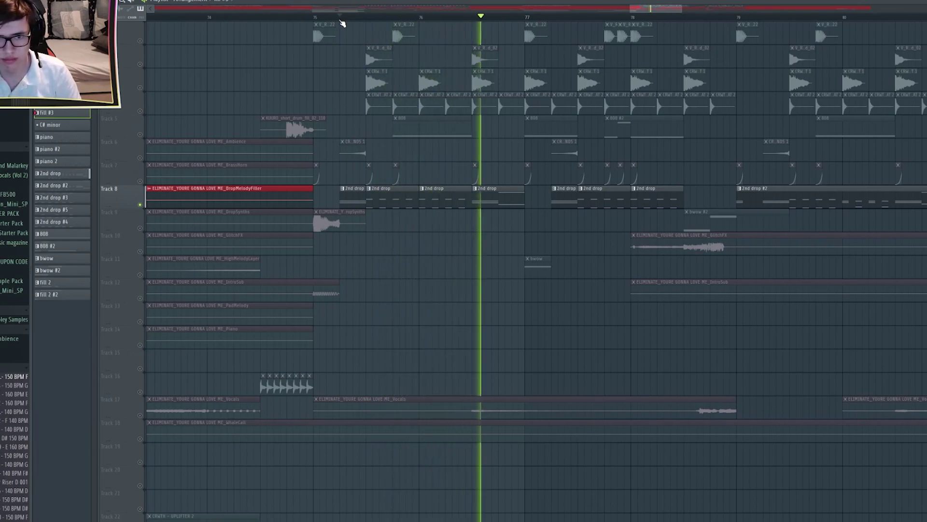
pyautogui.press('space')
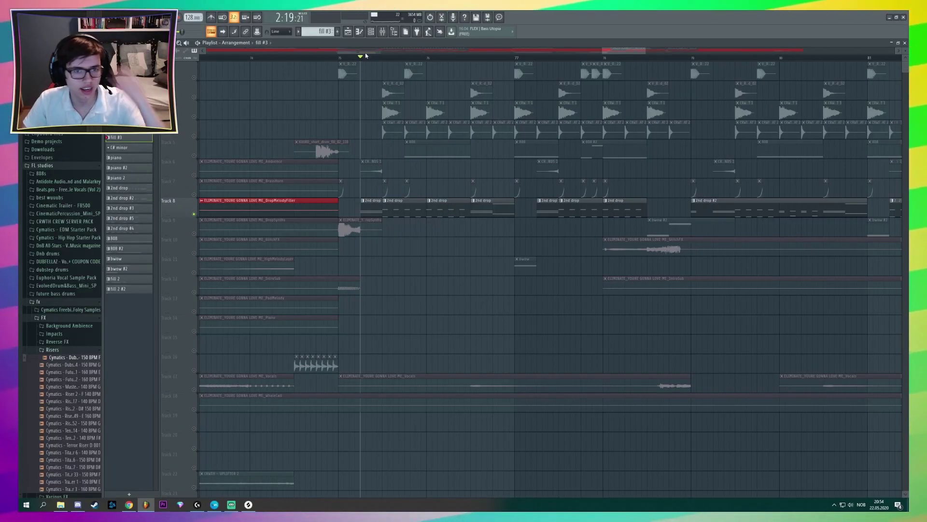
# Step: Open the 2nd drop pattern, display its Serum channels in the channel rack and play it briefly
pyautogui.click(377, 33)
pyautogui.click(377, 33)
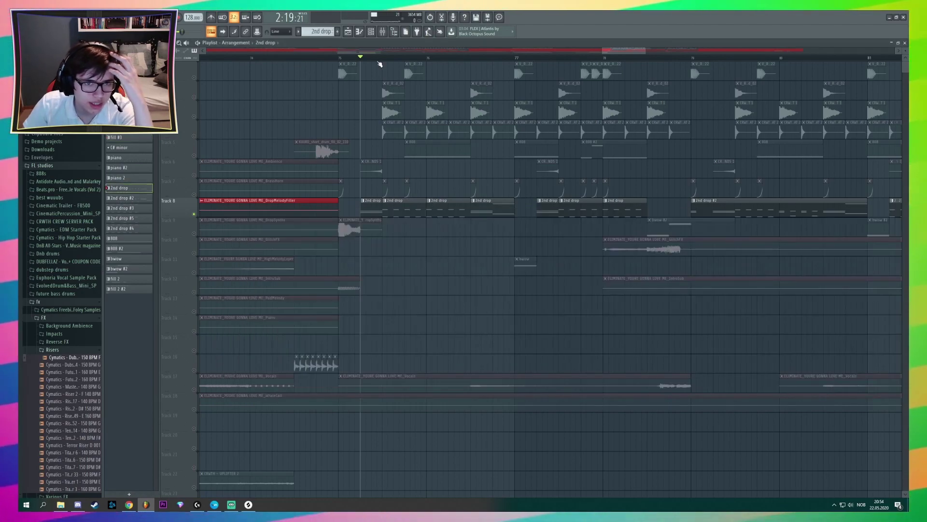
pyautogui.click(371, 32)
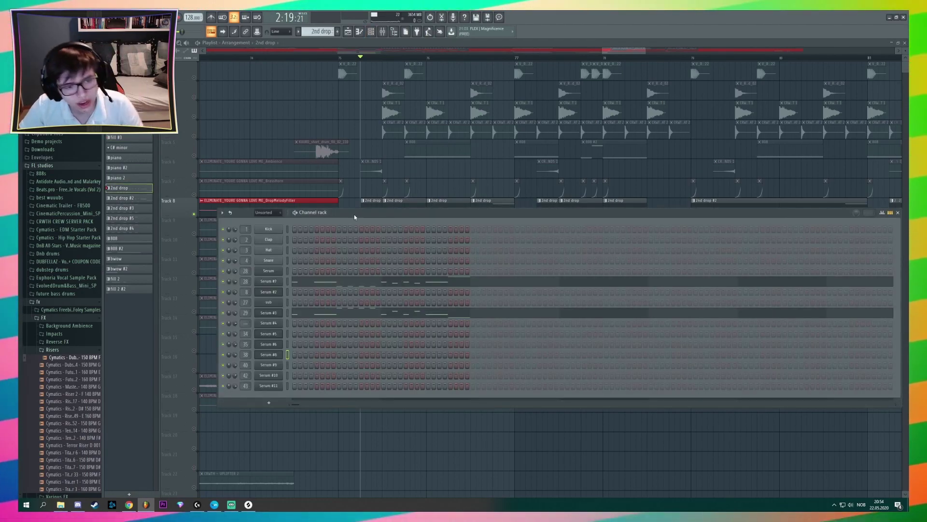
pyautogui.press('space')
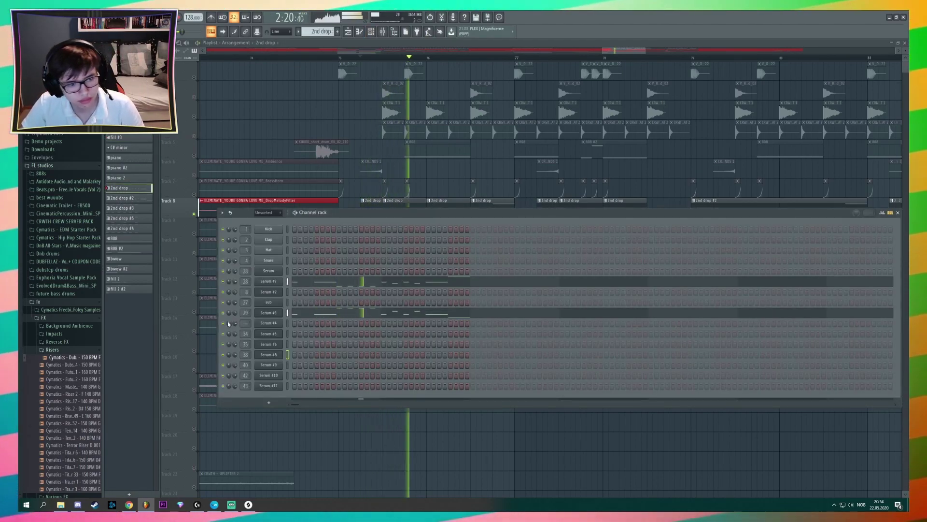
pyautogui.press('space')
# Step: Audition the 2nd drop pattern while examining Serum #7's patch, and stop playback
pyautogui.press('space')
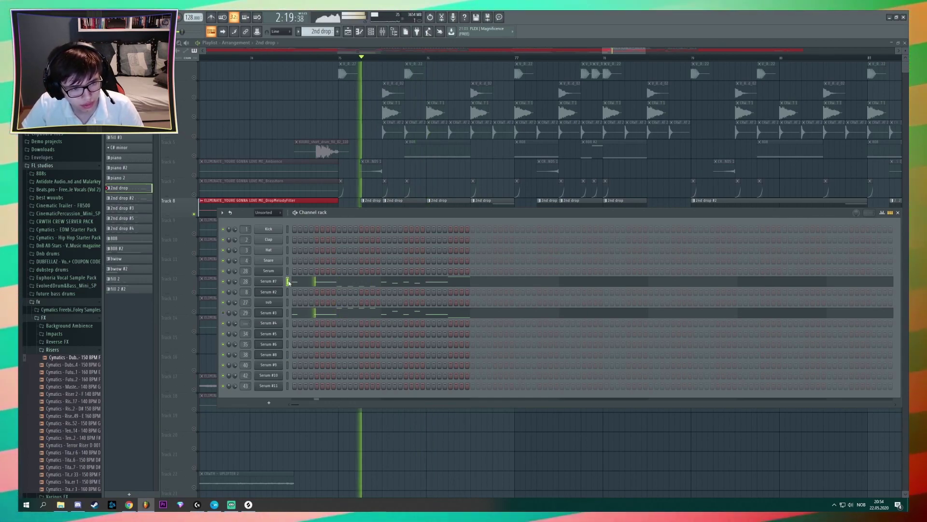
pyautogui.click(287, 281)
pyautogui.click(269, 281)
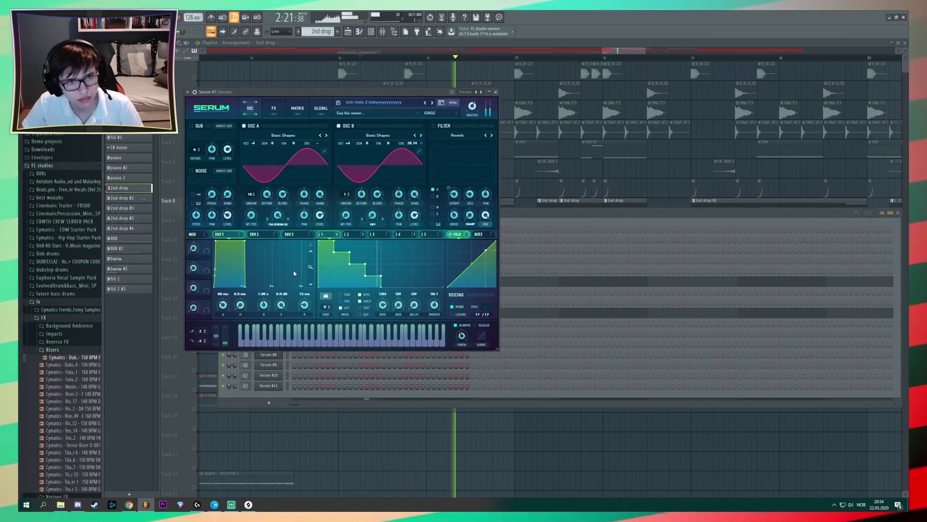
pyautogui.press('space')
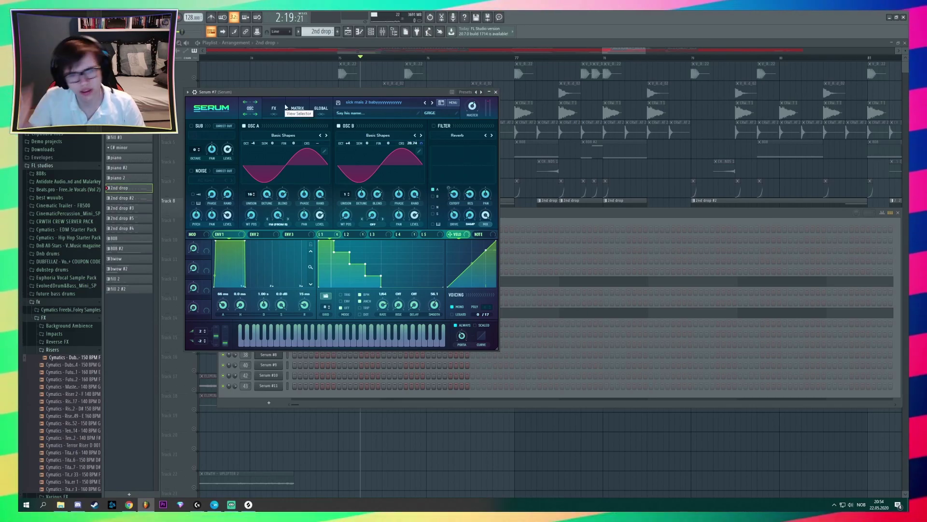
# Step: Open the original Serum channel's patch from the channel rack and move its window clear of the channel list
pyautogui.click(510, 217)
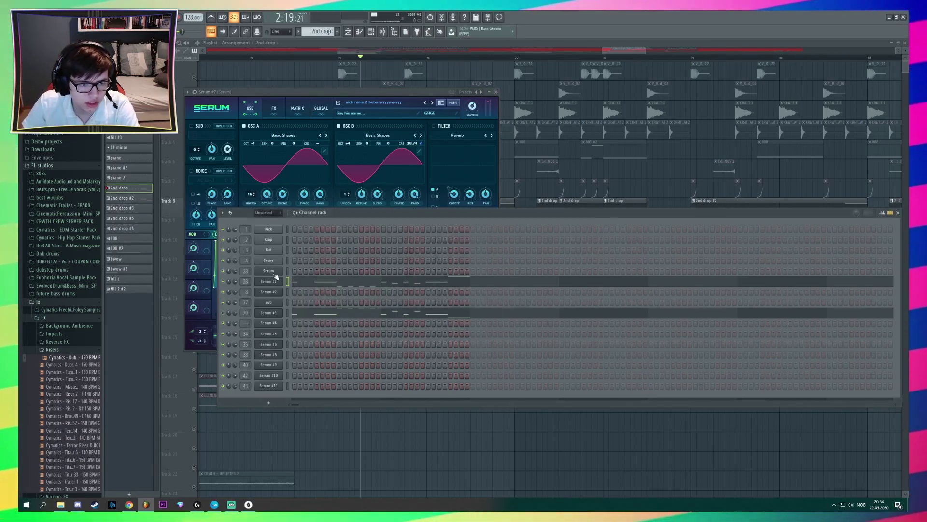
pyautogui.click(273, 273)
pyautogui.moveTo(332, 142); pyautogui.dragTo(594, 138)
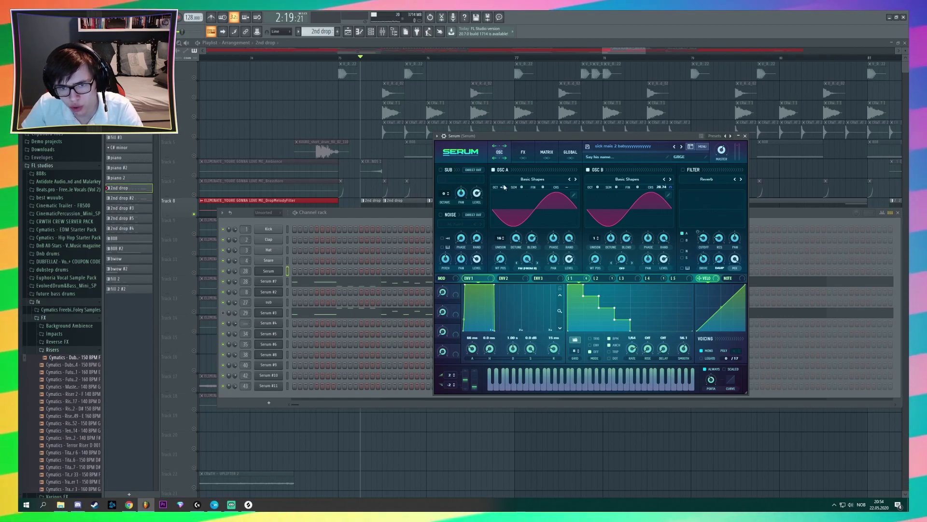
# Step: Open Serum #7's patch from the channel rack, view its effects, return to the oscillators and play the part briefly
pyautogui.click(268, 281)
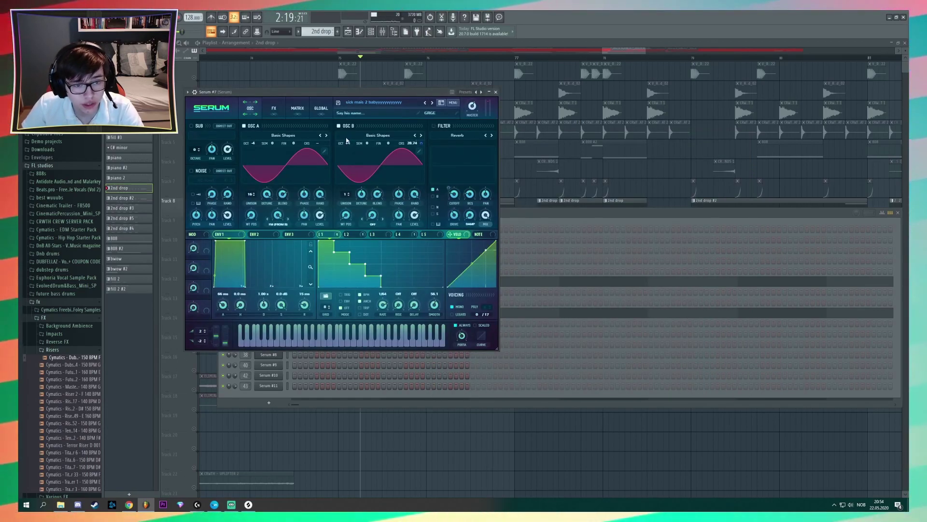
pyautogui.click(283, 112)
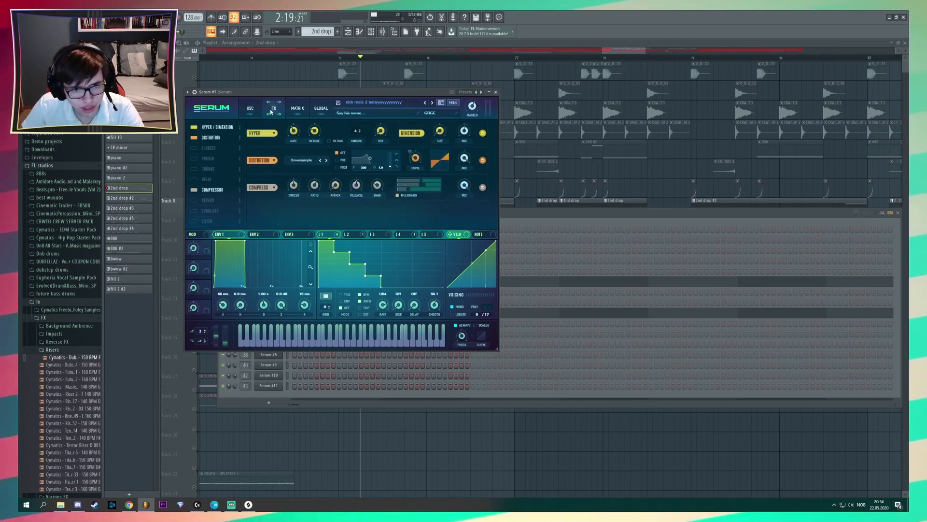
pyautogui.click(249, 108)
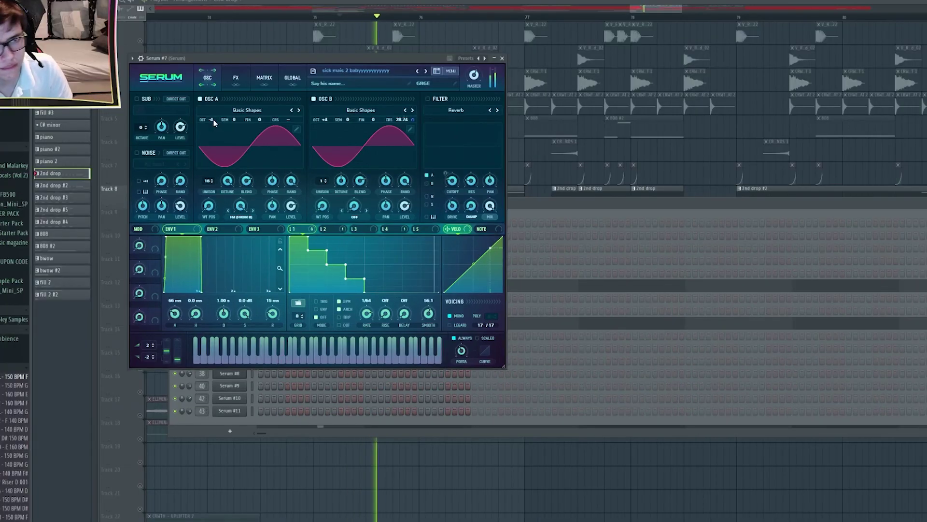
pyautogui.press('space')
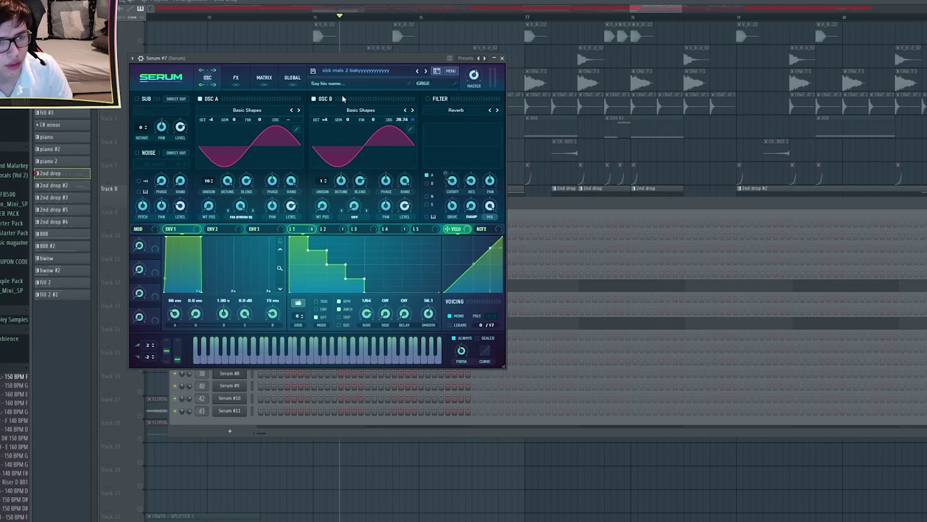
pyautogui.moveTo(328, 137); pyautogui.dragTo(343, 99)
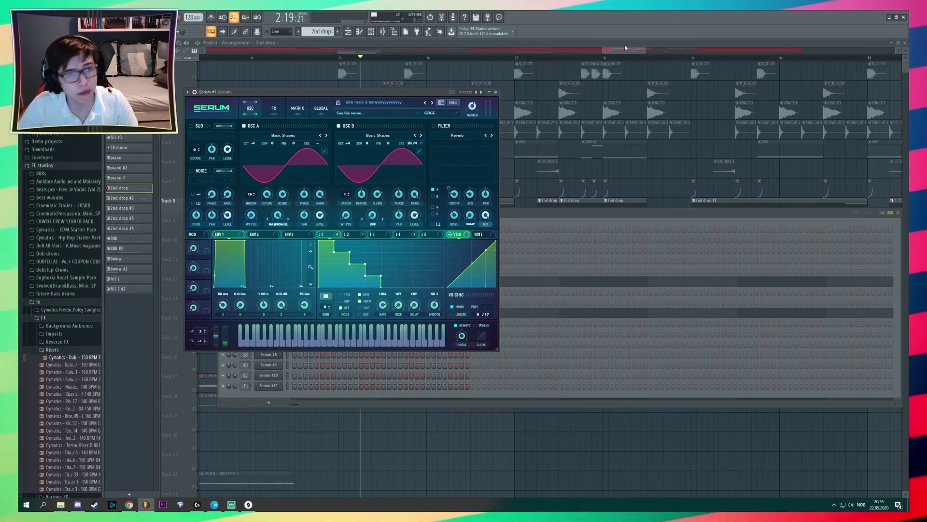
# Step: Return to the playlist, open the 2nd drop clip's Serum #7 notes in the piano roll and play them
pyautogui.click(624, 45)
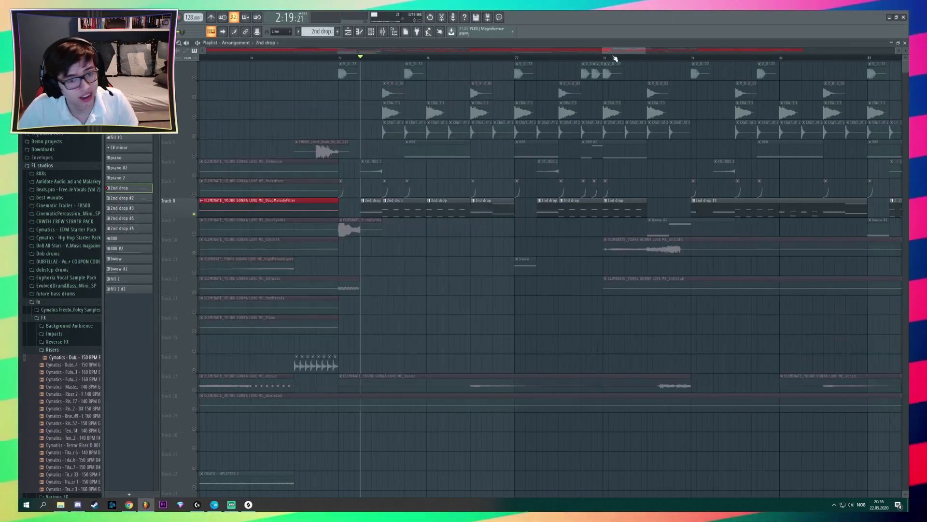
pyautogui.doubleClick(382, 211)
pyautogui.press('space')
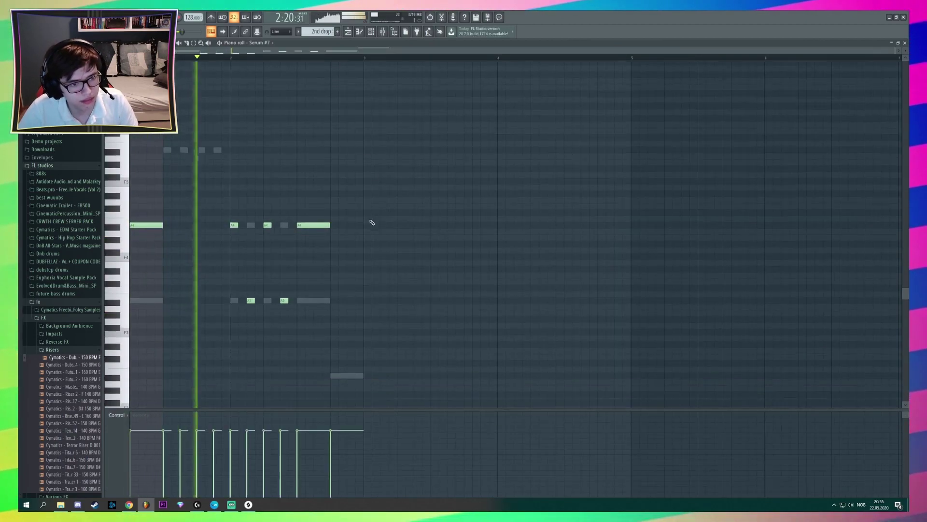
pyautogui.scroll(-4, 382, 218)
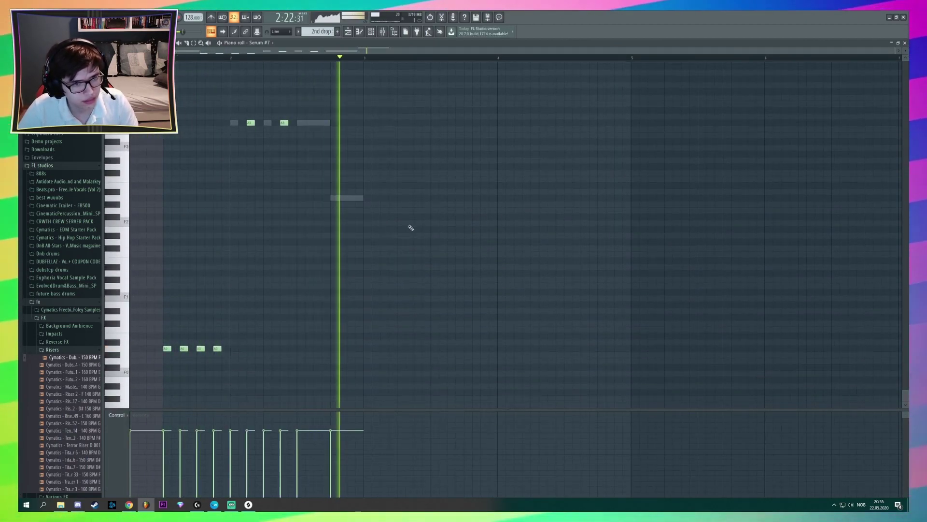
pyautogui.press('space')
# Step: Examine Serum #7's lowest and highest notes in the piano roll, sounding matching piano keys in low and high octaves
pyautogui.scroll(3, 413, 227)
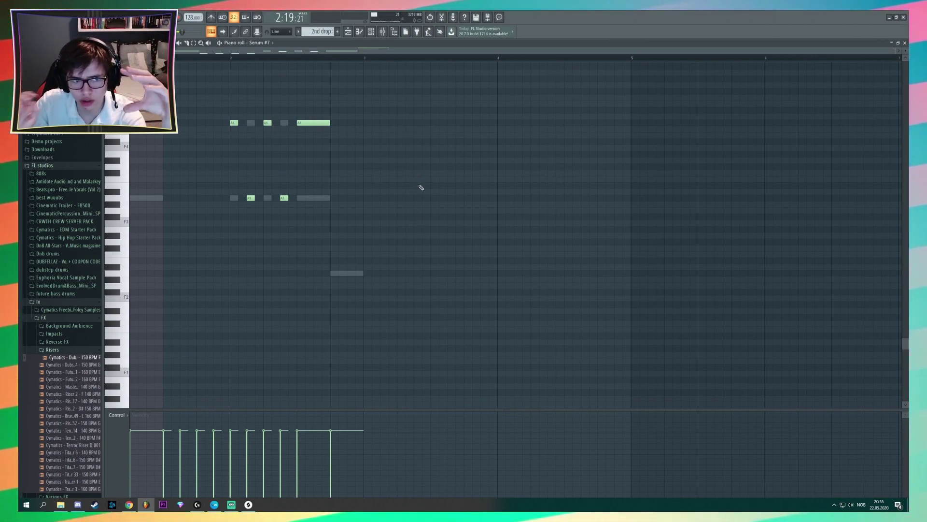
pyautogui.scroll(10, 421, 187)
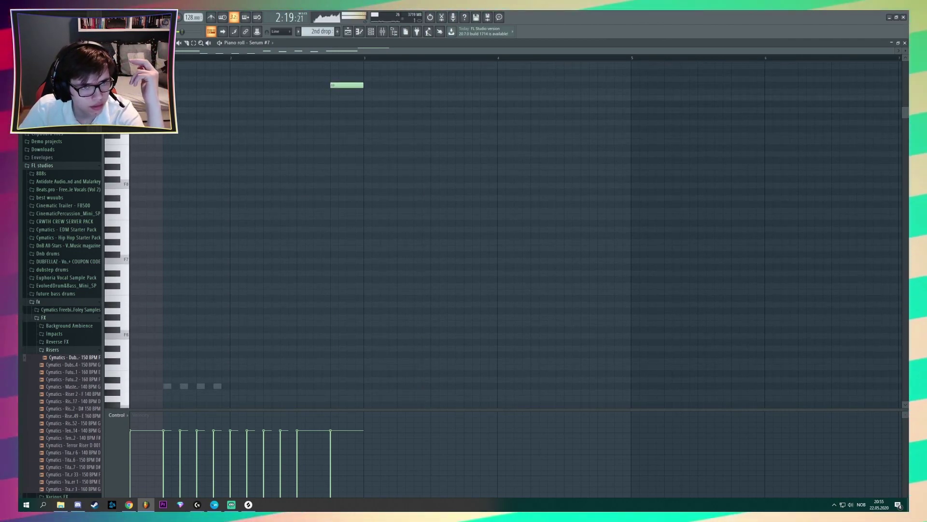
pyautogui.scroll(-10, 296, 223)
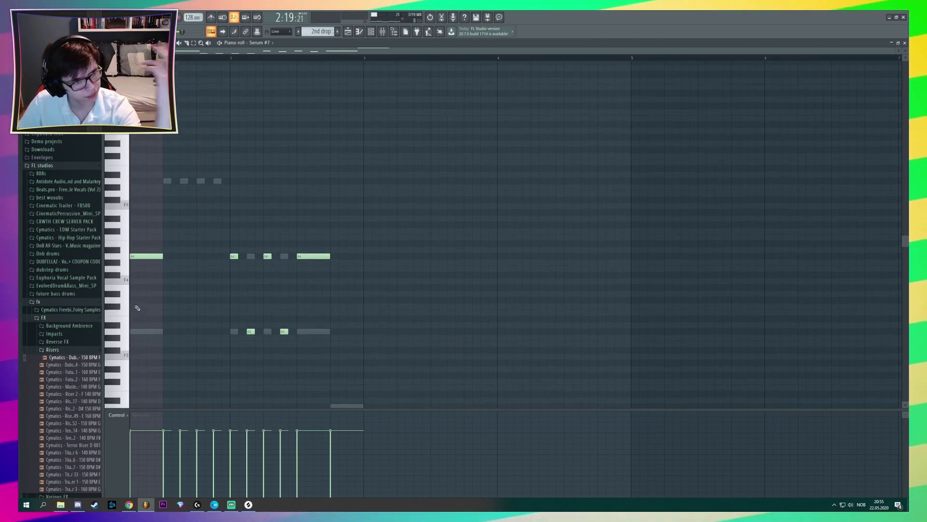
pyautogui.scroll(10, 133, 309)
pyautogui.scroll(-15, 205, 257)
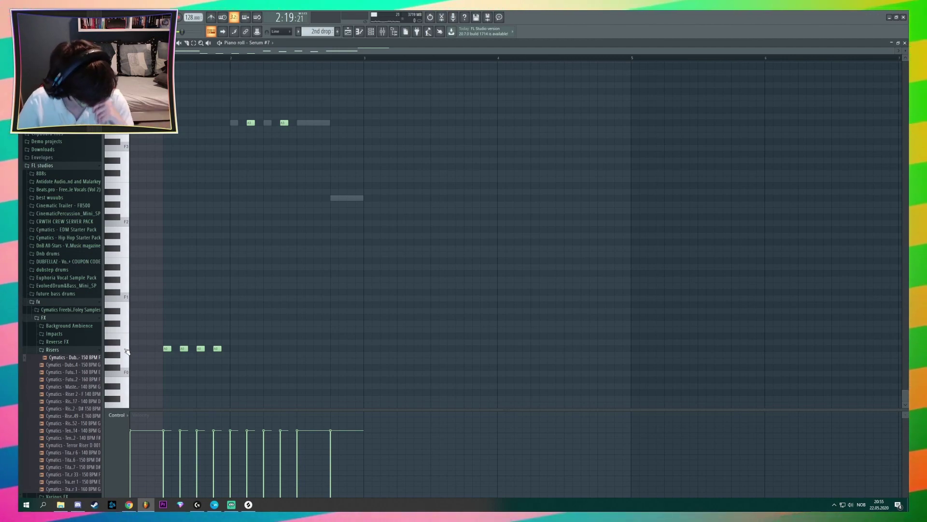
pyautogui.click(126, 349)
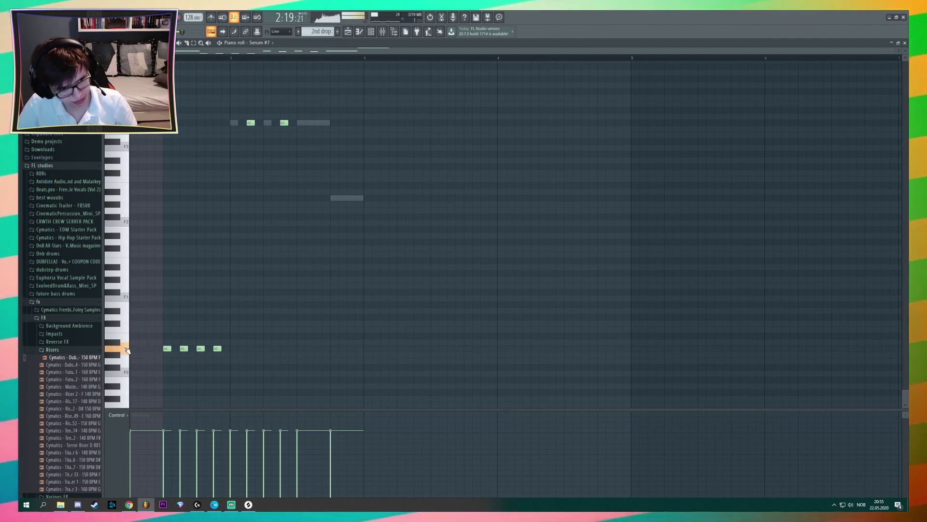
pyautogui.scroll(15, 127, 349)
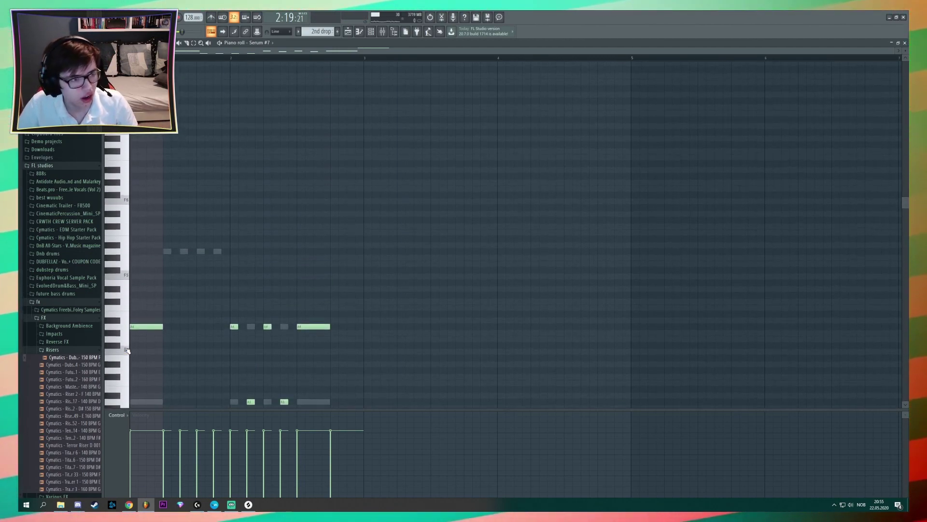
pyautogui.scroll(3, 119, 207)
pyautogui.click(124, 231)
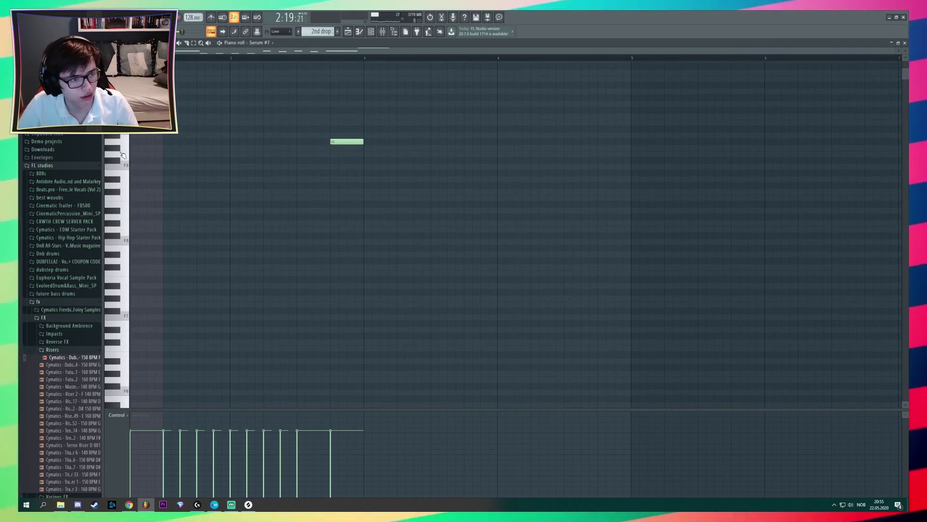
pyautogui.scroll(-2, 141, 206)
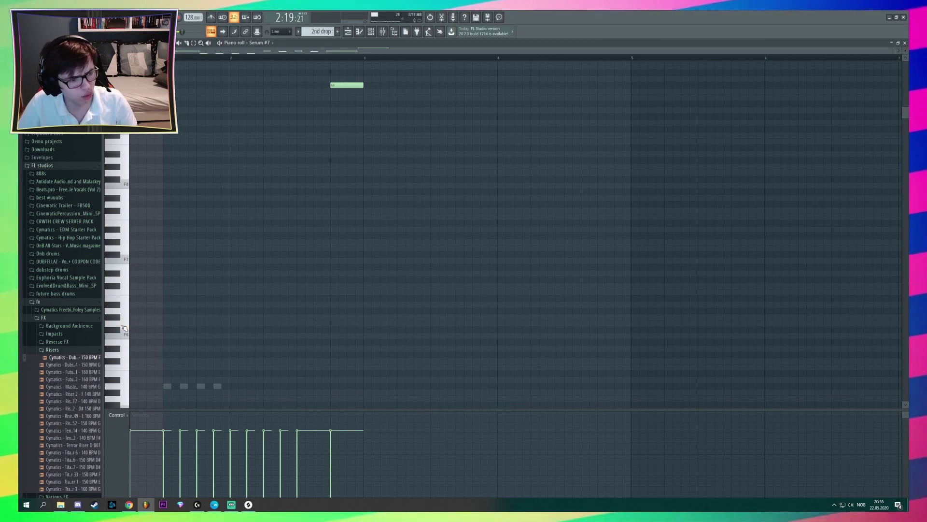
pyautogui.click(125, 328)
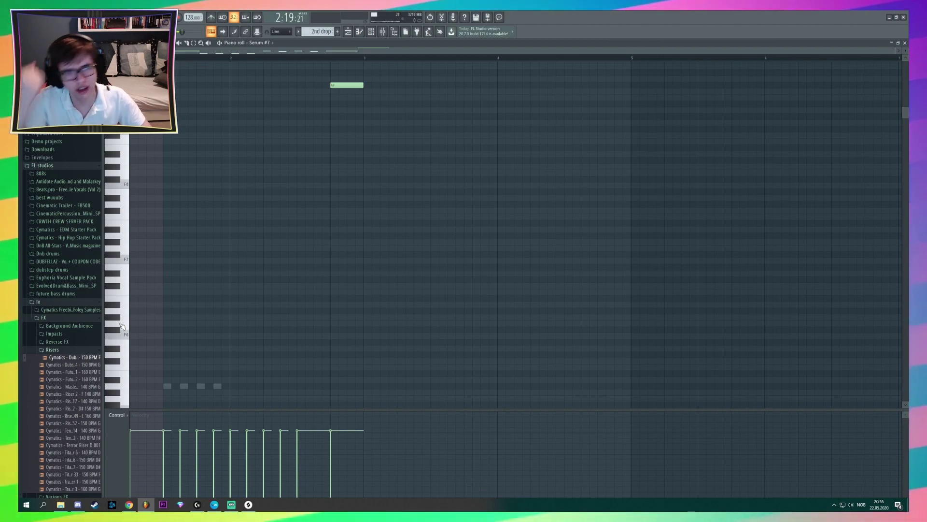
# Step: Return to the playlist, solo Track 6 to audition its first second-drop clip, and restore all tracks
pyautogui.press('F12')
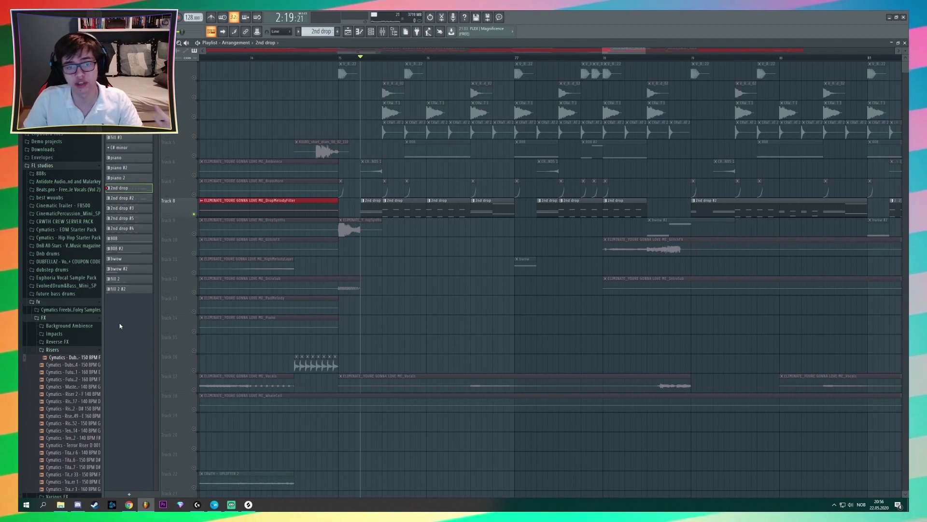
pyautogui.click(195, 174)
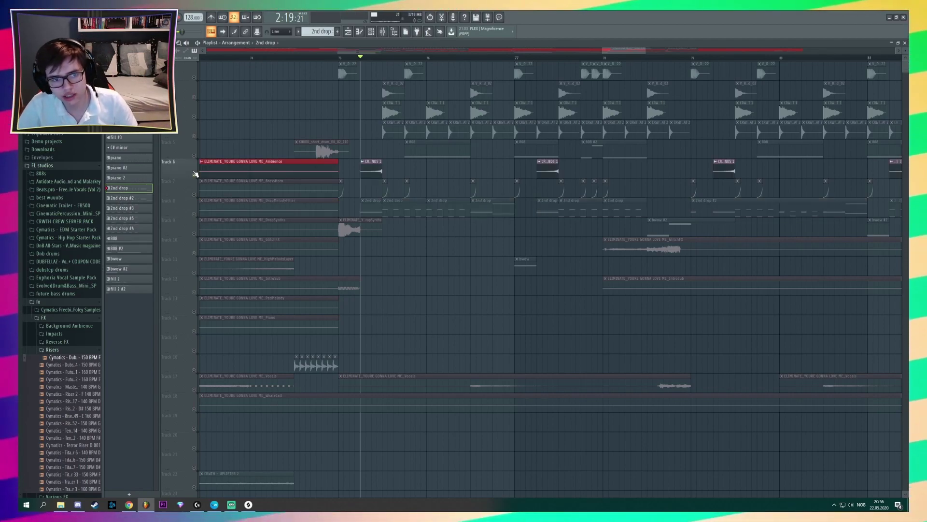
pyautogui.press('space')
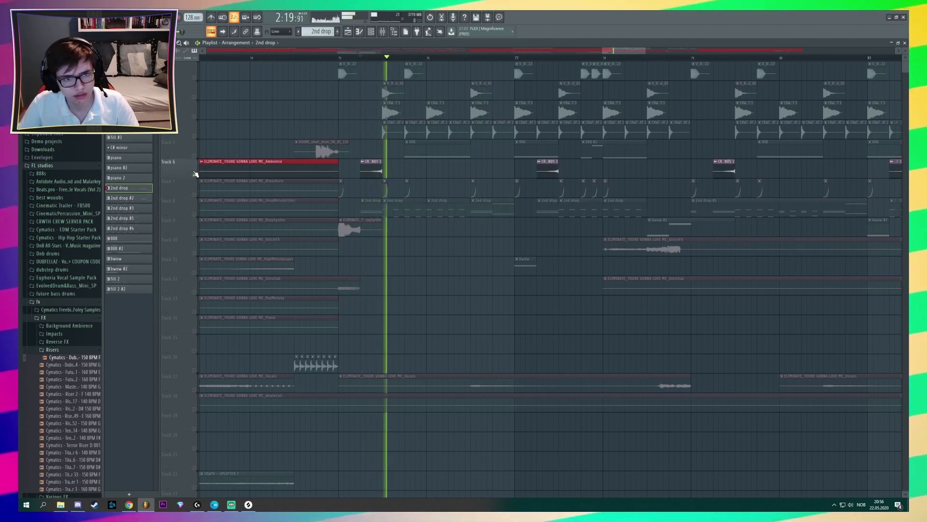
pyautogui.press('space')
pyautogui.rightClick(195, 175)
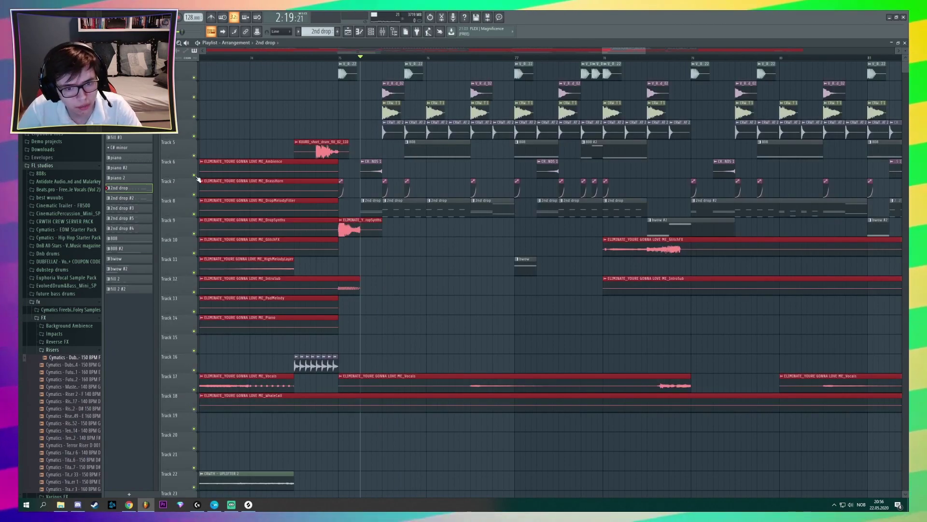
# Step: Play the full mix briefly from bar 77, where the Track 11 clip starts
pyautogui.click(518, 60)
pyautogui.press('space')
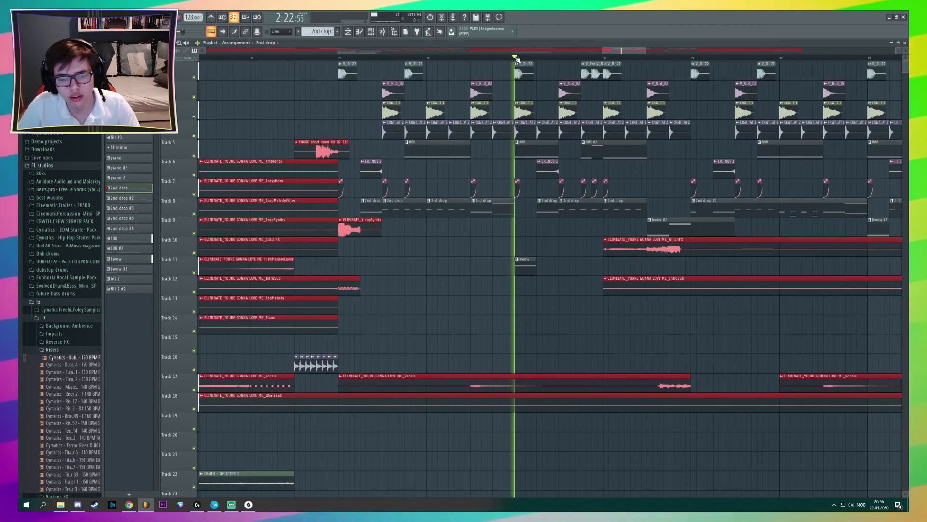
pyautogui.press('space')
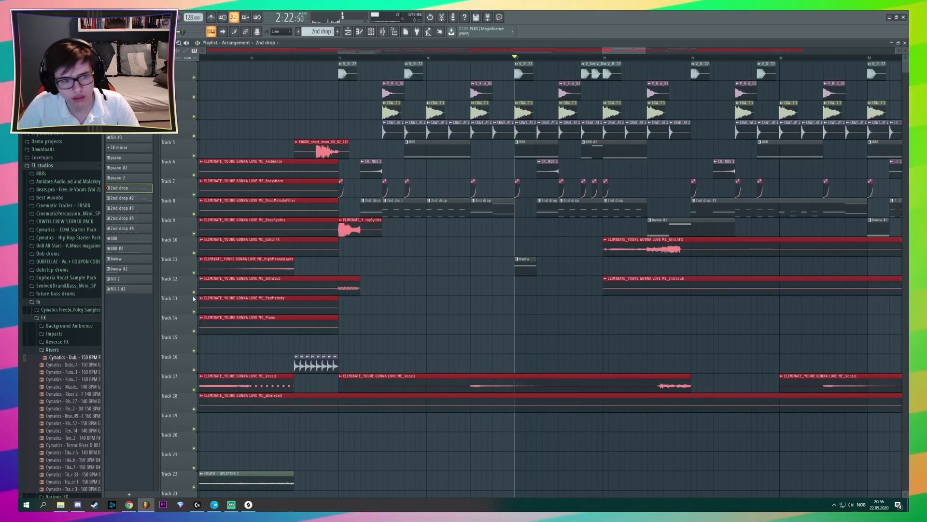
# Step: Solo Track 11, audition its clip with the channel rack displayed, and open Serum #3's patch
pyautogui.rightClick(194, 272)
pyautogui.click(371, 32)
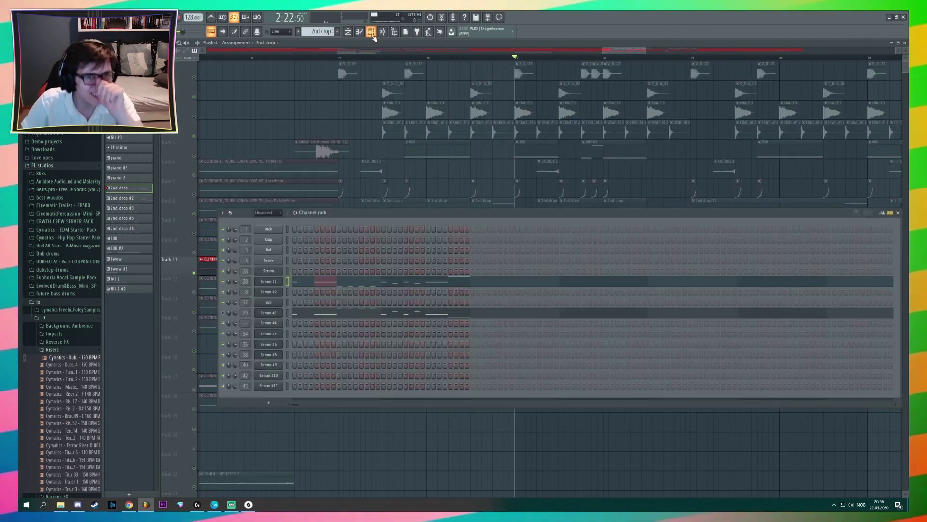
pyautogui.press('space')
pyautogui.press('space')
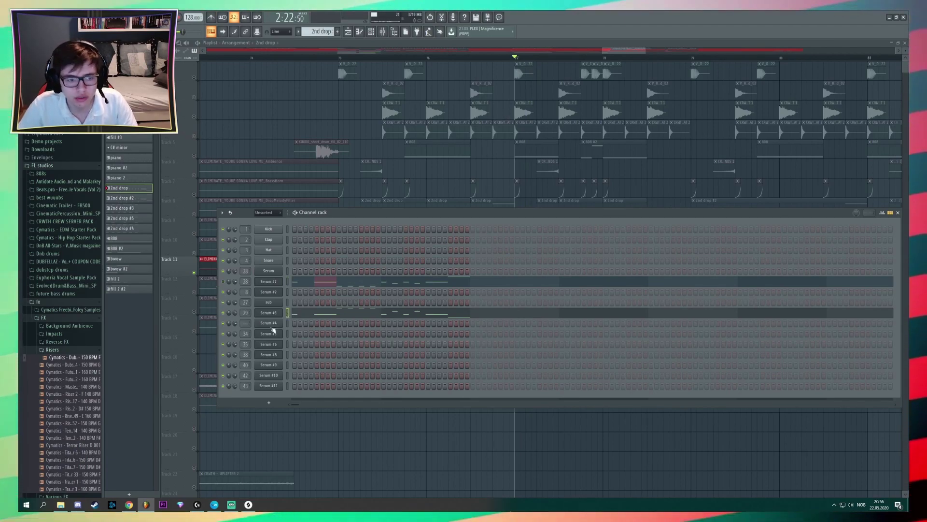
pyautogui.click(268, 313)
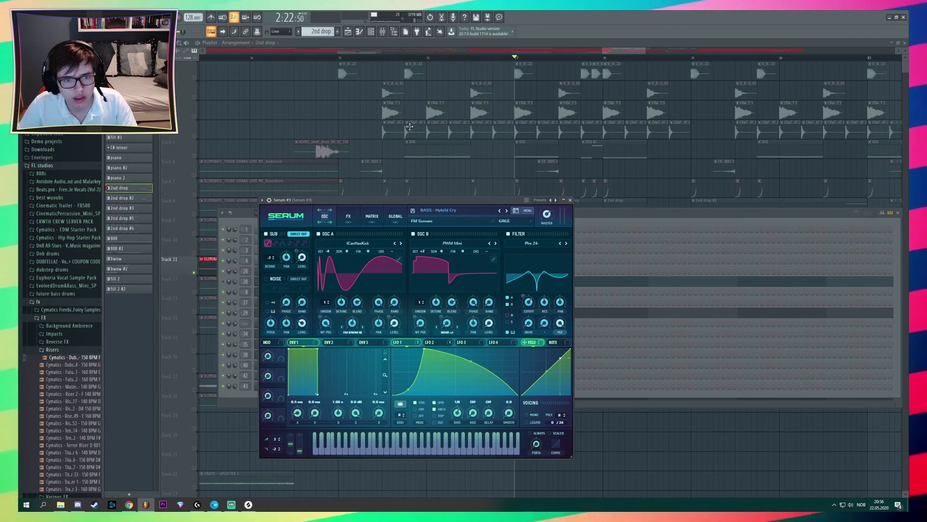
# Step: Return to the full playlist, open the 2nd drop clip on Track 8 in the piano roll and play it with the channel rack displayed
pyautogui.click(199, 172)
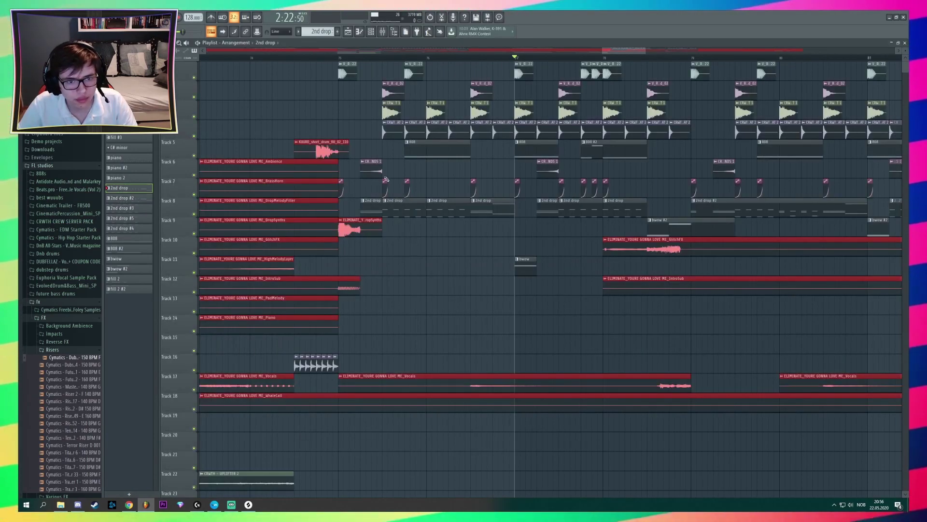
pyautogui.click(388, 60)
pyautogui.doubleClick(408, 213)
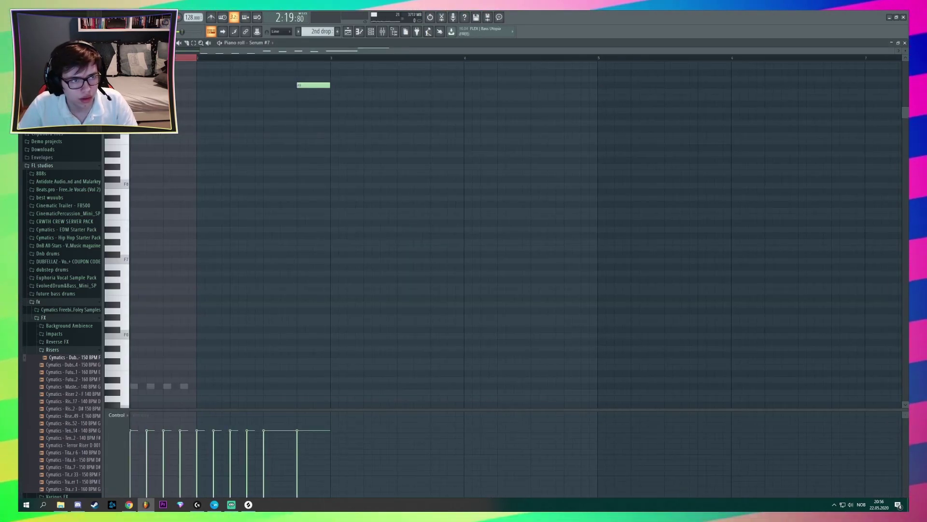
pyautogui.press('space')
pyautogui.click(371, 31)
pyautogui.press('space')
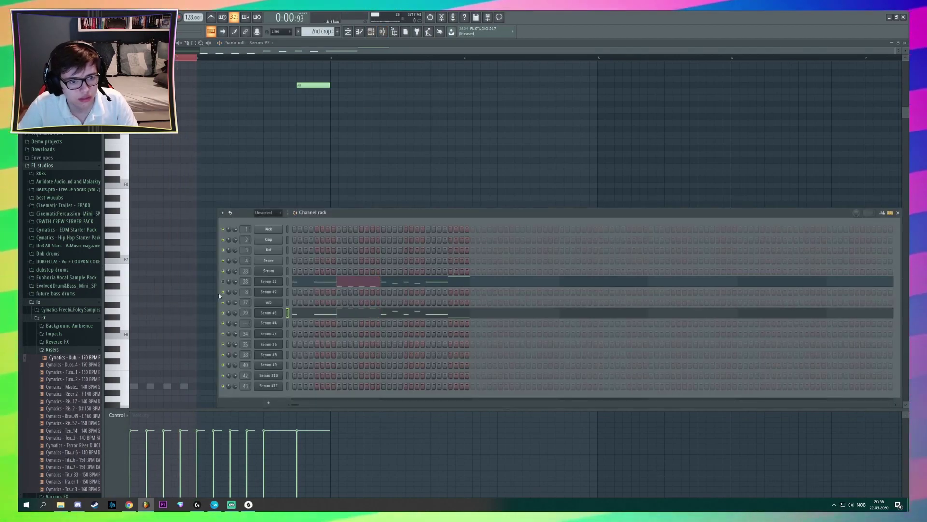
# Step: Open Serum #3's patch and replay the 2nd drop pattern with the Serum #7 and Serum #3 windows displayed
pyautogui.click(268, 313)
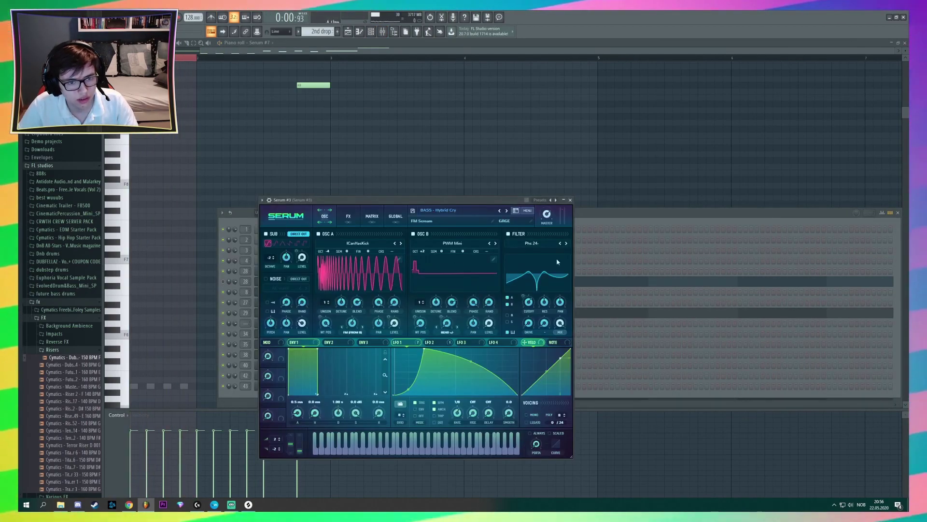
pyautogui.click(609, 214)
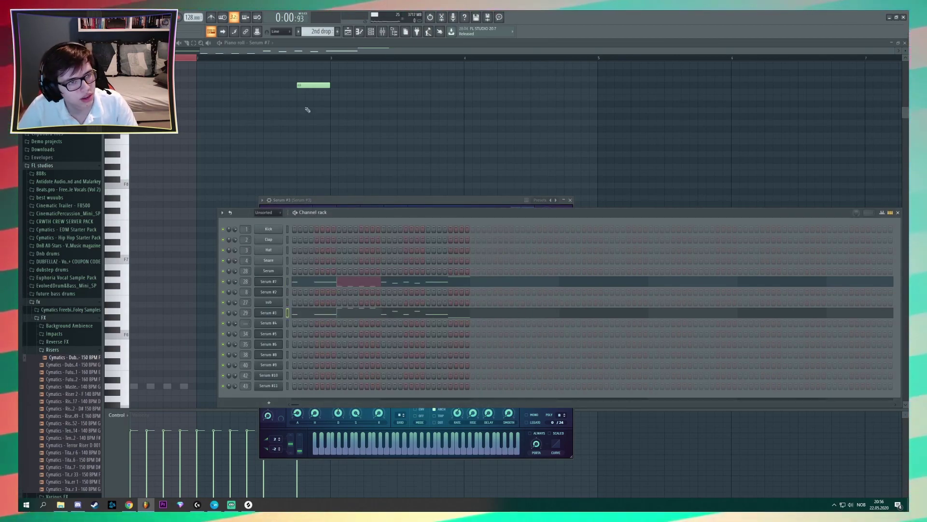
pyautogui.press('F6')
pyautogui.press('F7')
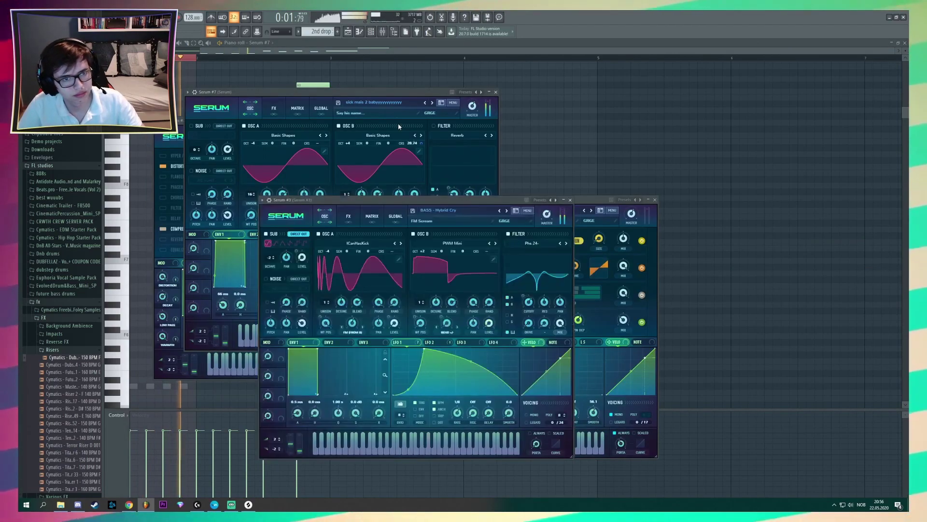
# Step: Return to the playlist and move the playback position to bar 77, with all tracks still audible
pyautogui.press('F9')
pyautogui.press('F5')
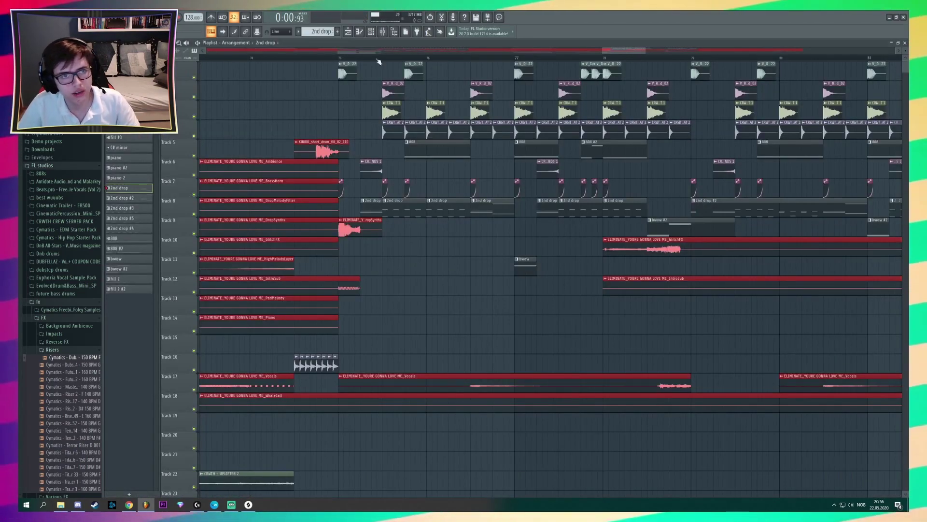
pyautogui.click(459, 57)
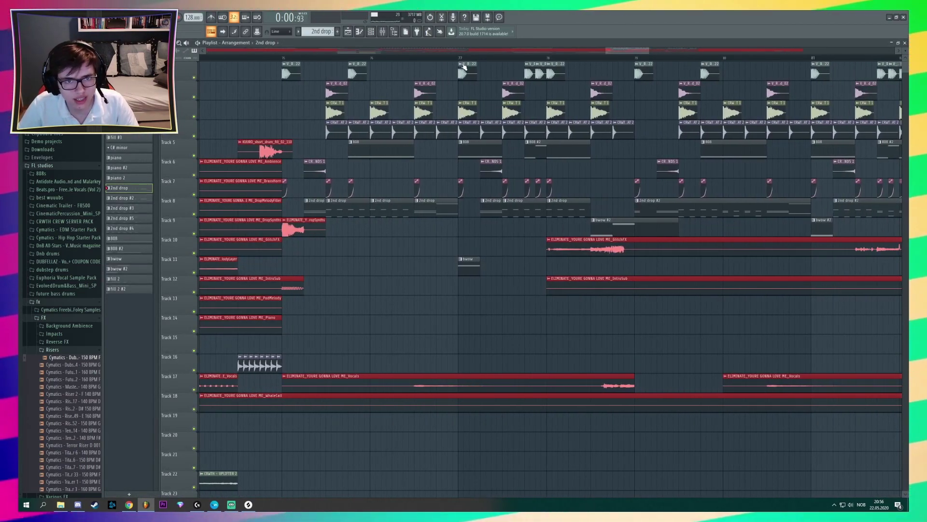
pyautogui.rightClick(183, 272)
pyautogui.press('Escape')
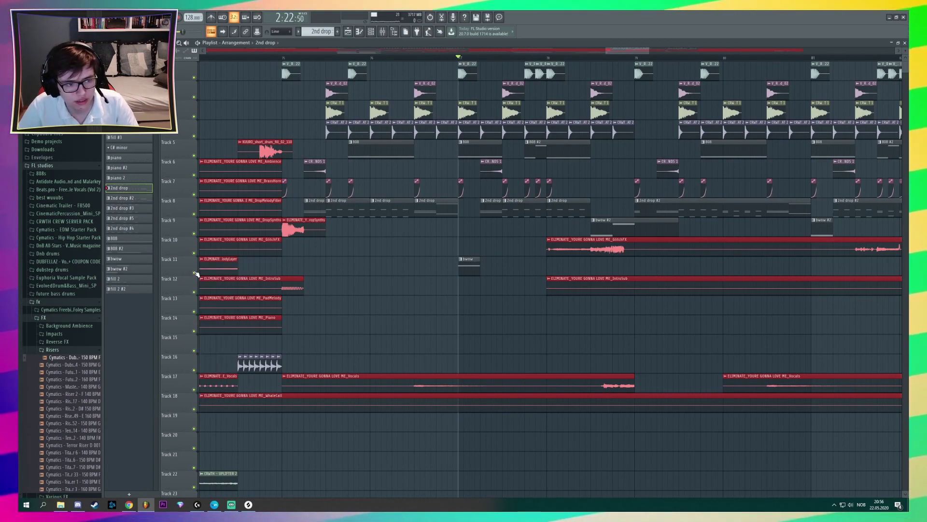
# Step: Audition Track 11 soloed from bar 77, with Track 9 added to the solo playback
pyautogui.rightClick(194, 272)
pyautogui.press('space')
pyautogui.click(193, 233)
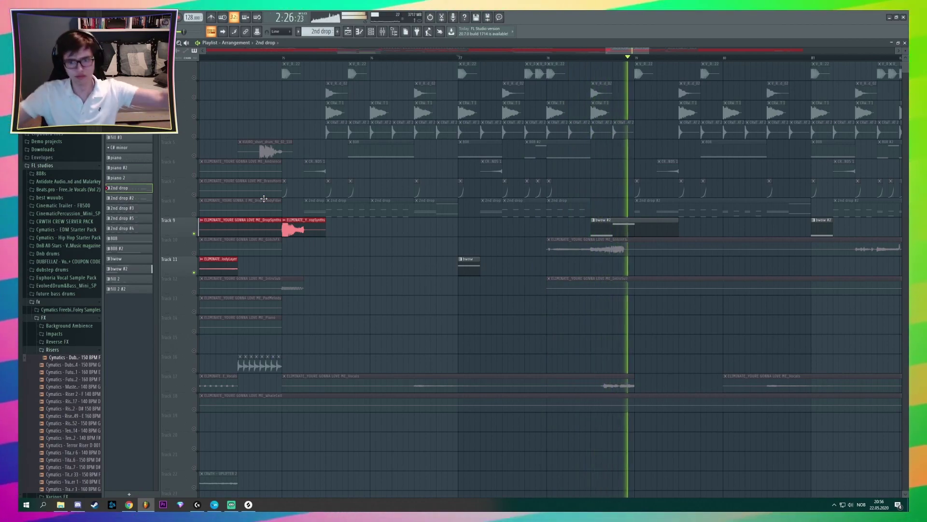
pyautogui.press('space')
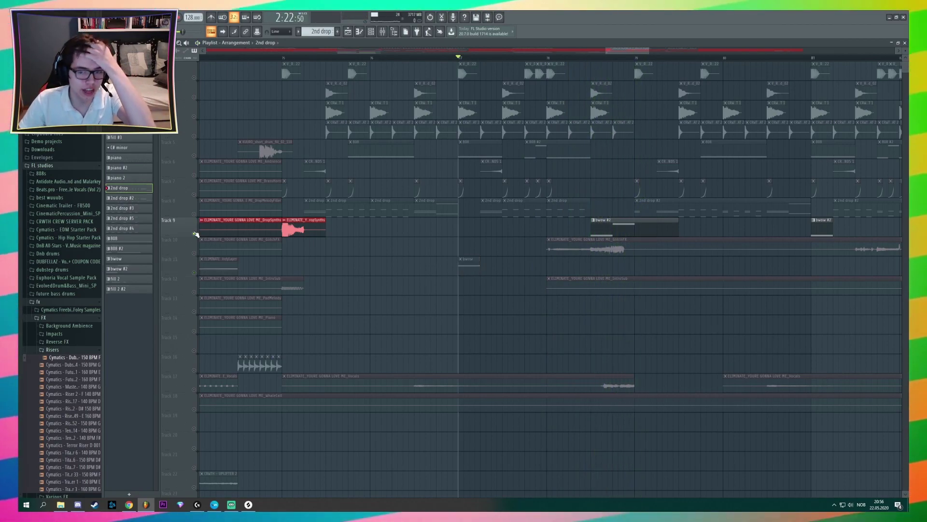
# Step: Restore all tracks, play from the bwow #2 clip on Track 9 and open that clip in the piano roll
pyautogui.rightClick(193, 234)
pyautogui.click(591, 54)
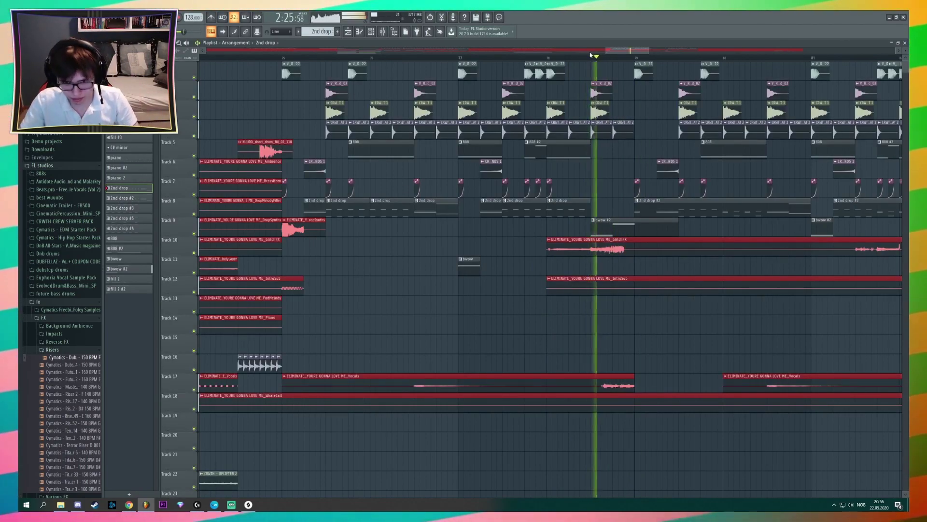
pyautogui.doubleClick(633, 228)
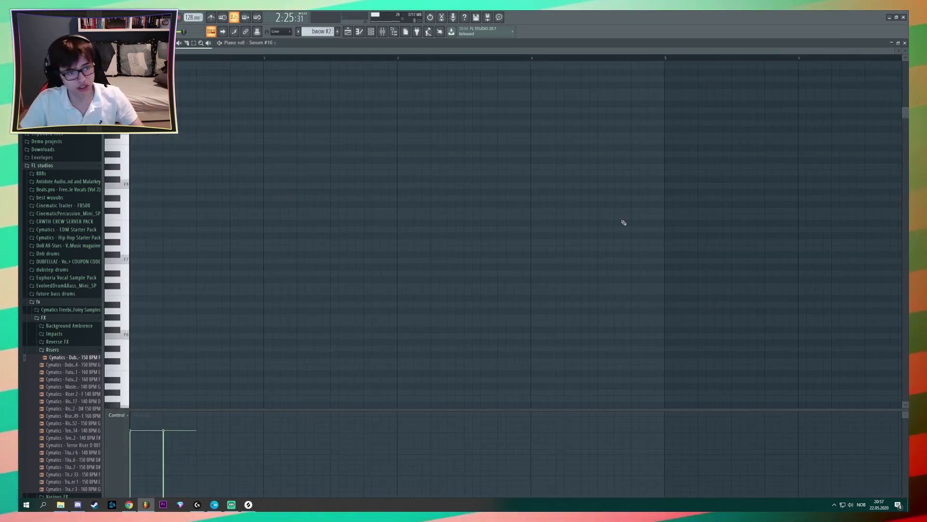
# Step: Display the channel rack, open Serum #10's patch and play a test note on it
pyautogui.click(372, 33)
pyautogui.click(281, 375)
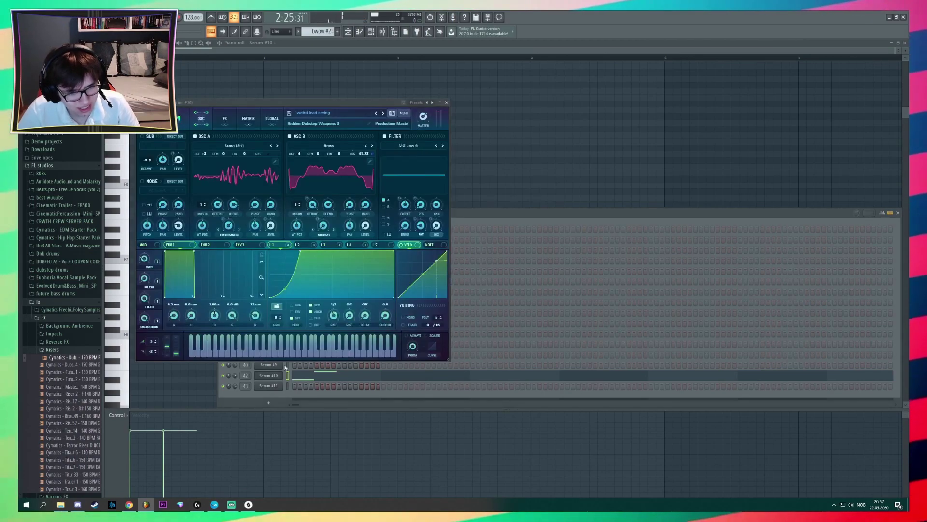
pyautogui.press('z')
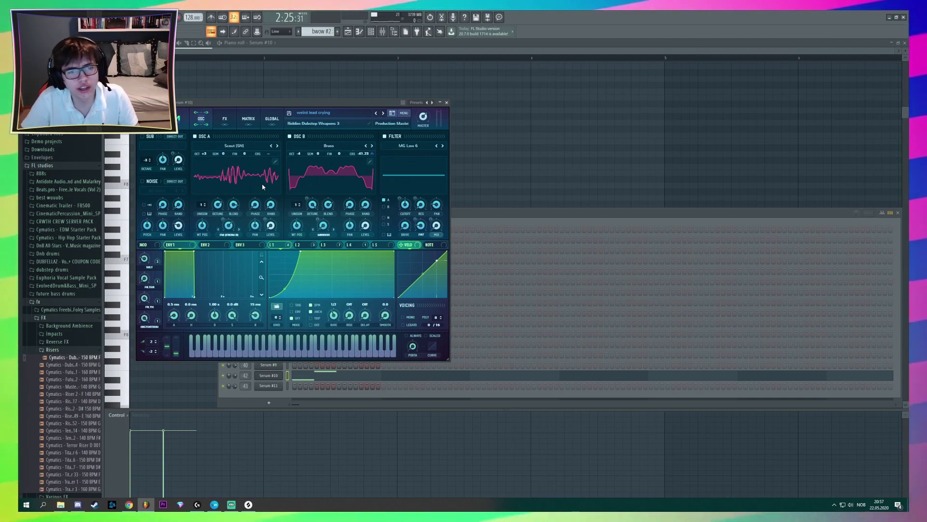
# Step: Add a new Serum_x64 channel and load the Chainsaw preset from Riddim Dubstep Weapons 3
pyautogui.click(355, 361)
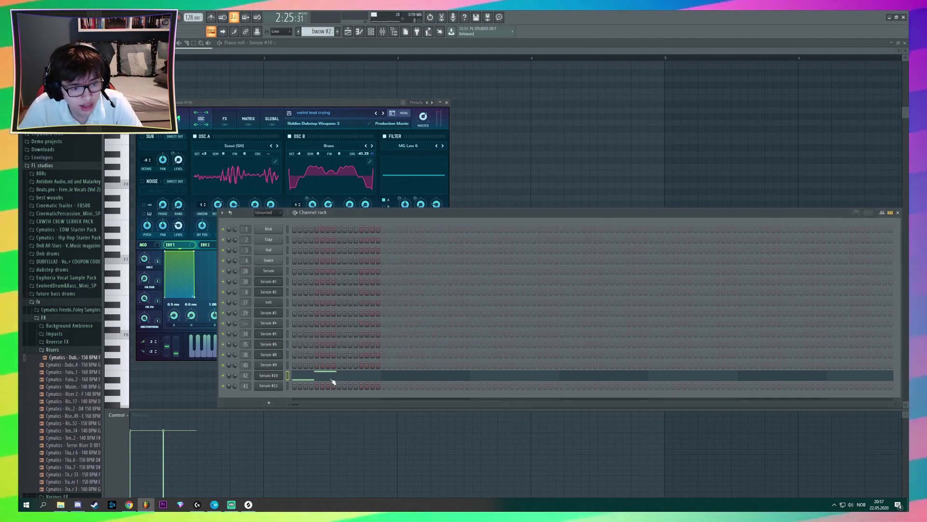
pyautogui.click(269, 402)
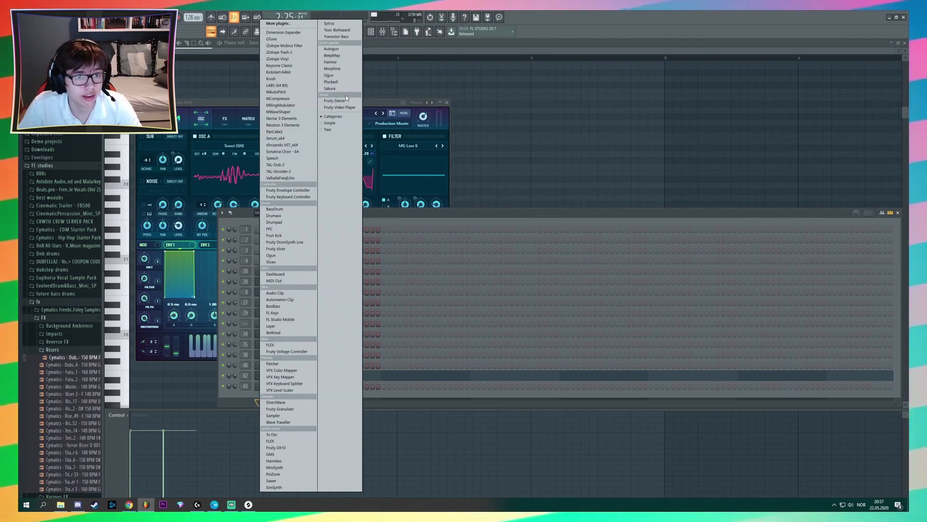
pyautogui.click(281, 139)
pyautogui.moveTo(333, 134); pyautogui.dragTo(523, 144)
pyautogui.click(552, 156)
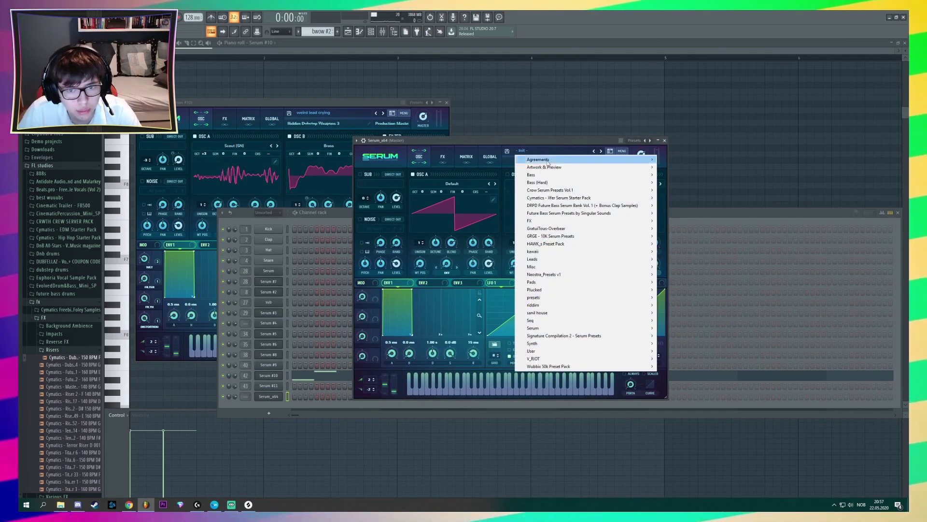
pyautogui.moveTo(628, 328)
pyautogui.click(695, 150)
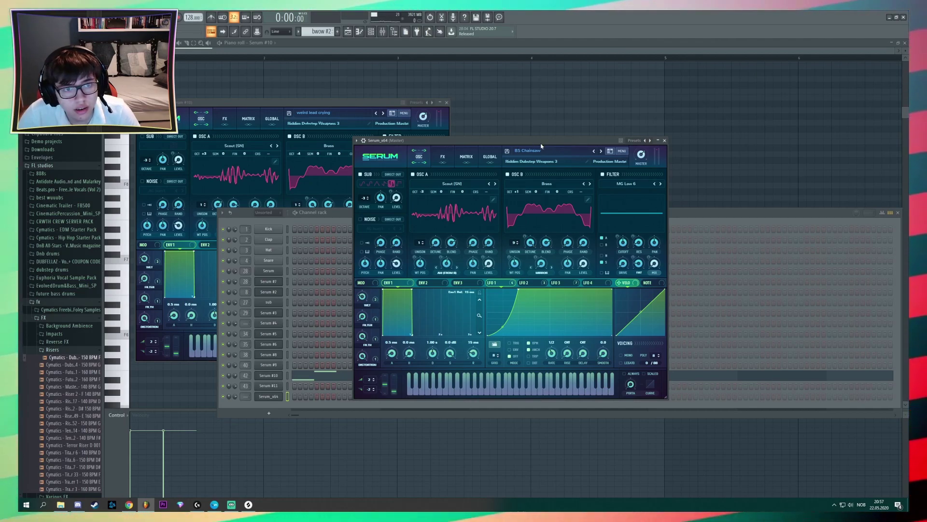
# Step: Place the new Serum window beside Serum #10's to compare the two patches, and close both windows
pyautogui.moveTo(541, 141); pyautogui.dragTo(640, 89)
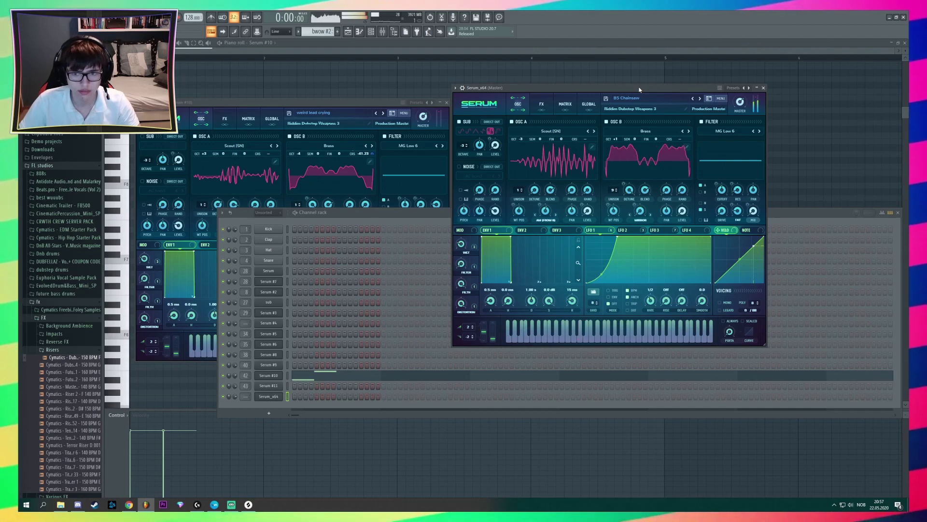
pyautogui.click(339, 104)
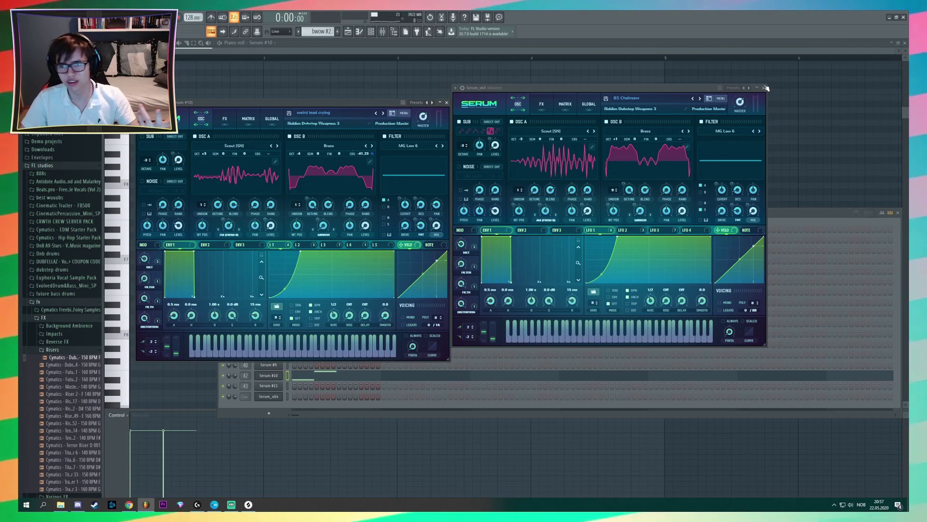
pyautogui.click(765, 87)
pyautogui.click(447, 102)
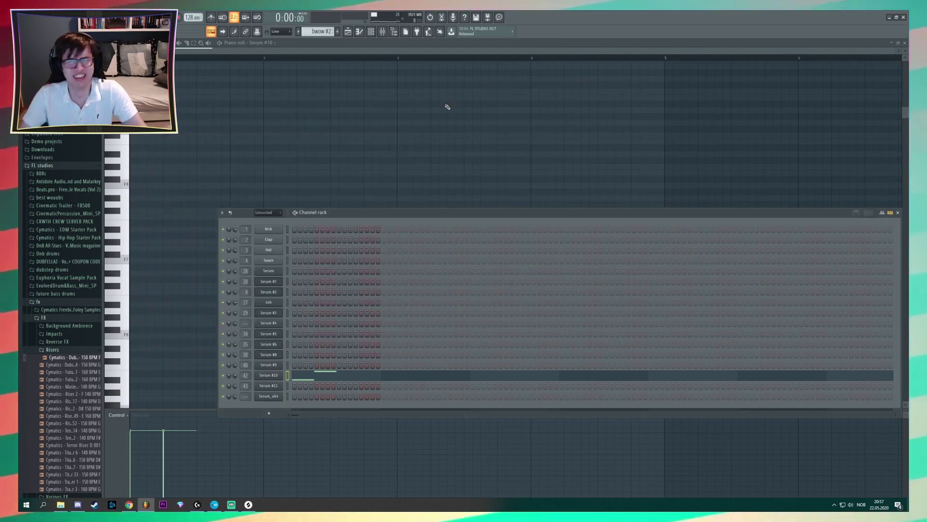
# Step: Return to the playlist and play the arrangement from the start of the first 2nd drop #3 clip on Track 7
pyautogui.press('F5')
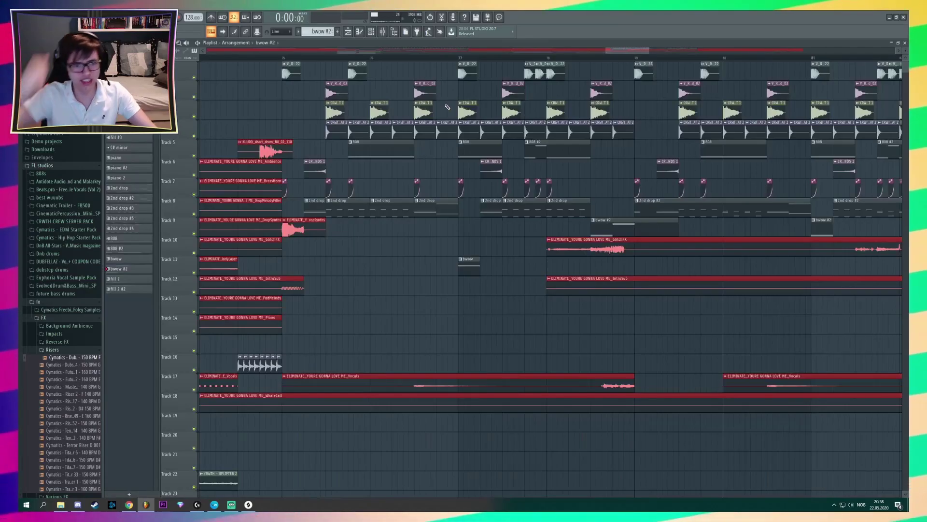
pyautogui.click(274, 56)
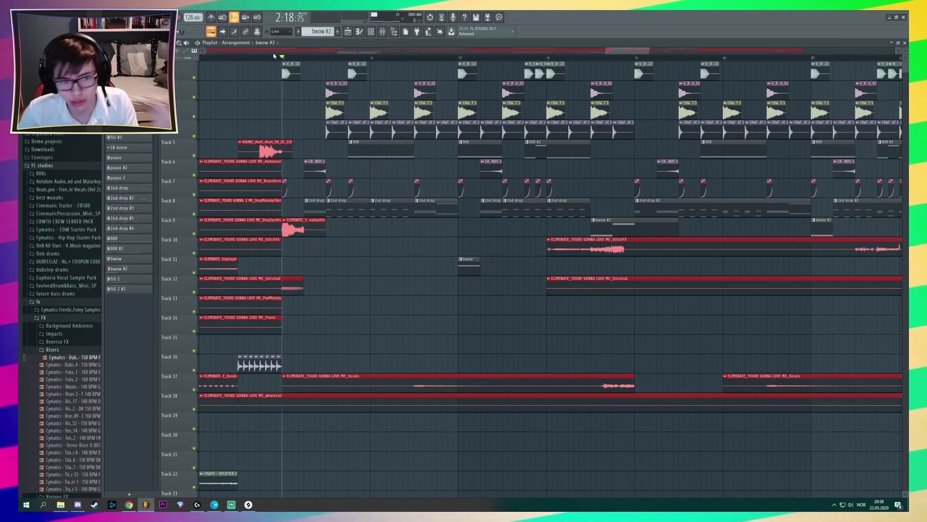
pyautogui.hscroll(5, 585, 136)
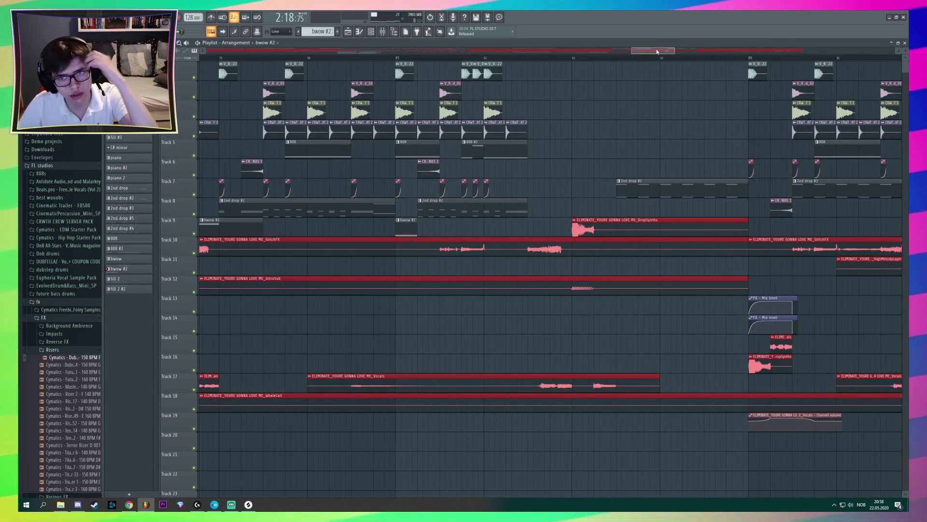
pyautogui.moveTo(657, 51); pyautogui.dragTo(667, 54)
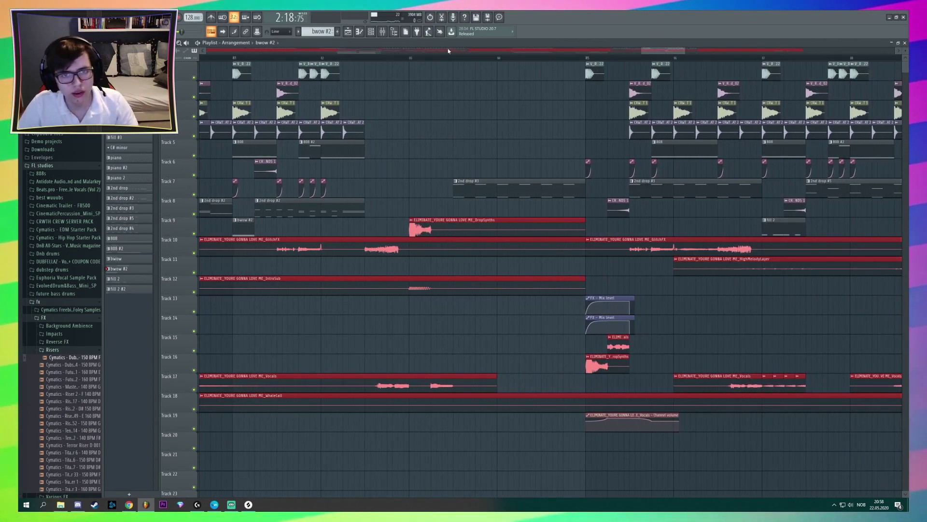
pyautogui.click(454, 57)
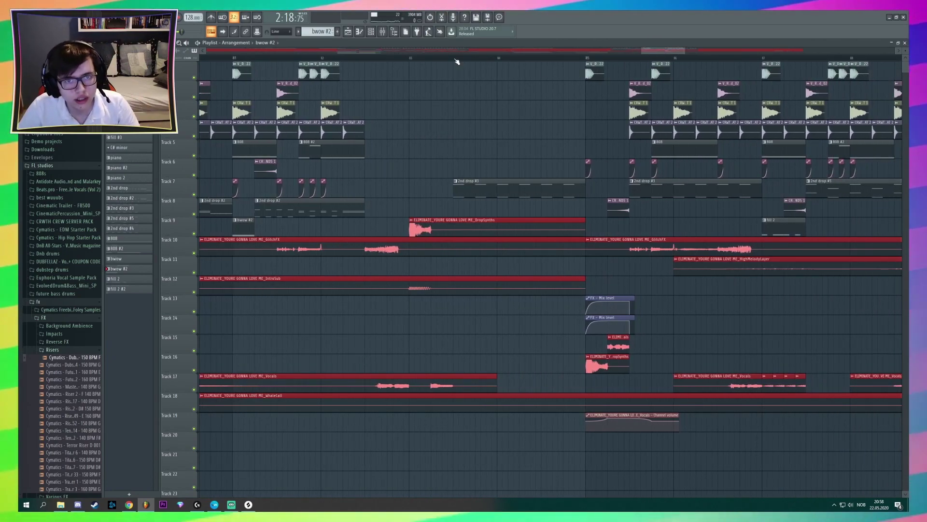
pyautogui.press('space')
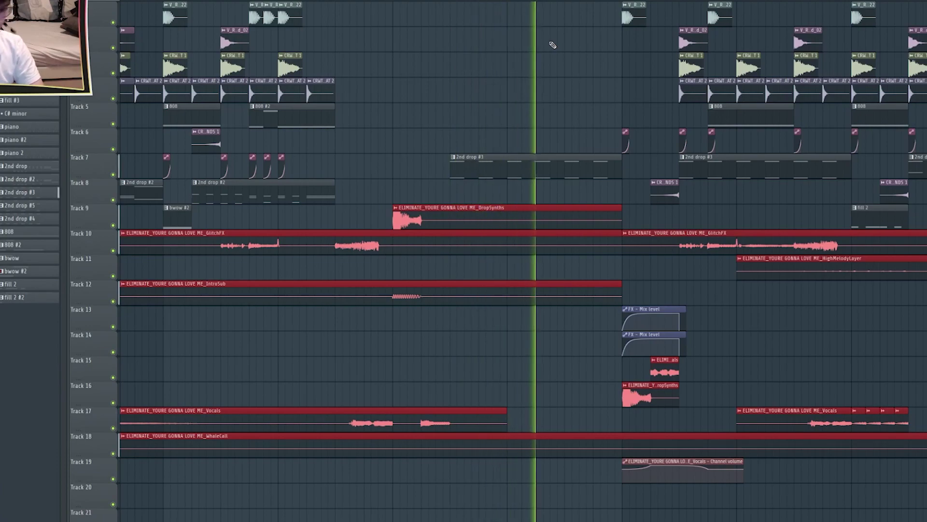
pyautogui.press('space')
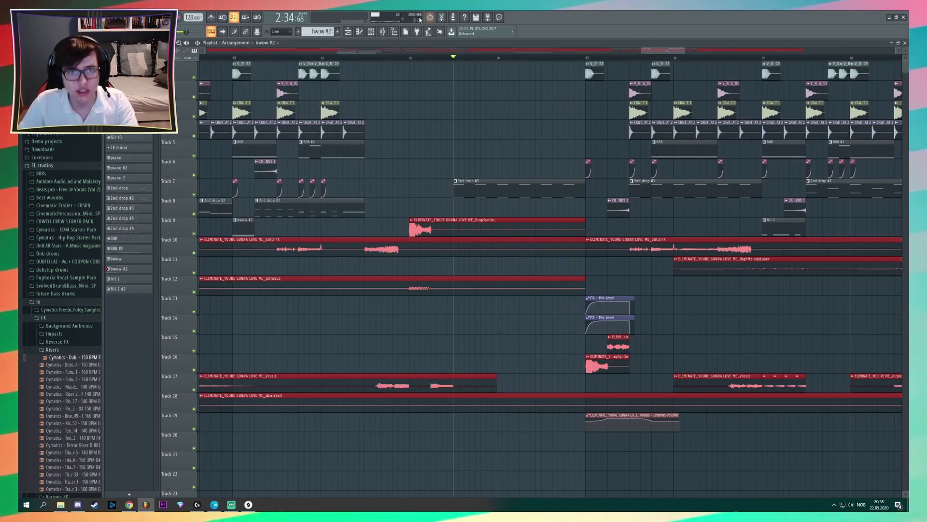
# Step: Display the 2nd drop #3 pattern in the channel rack and inspect Serum #9's oscillators and effects
pyautogui.click(371, 32)
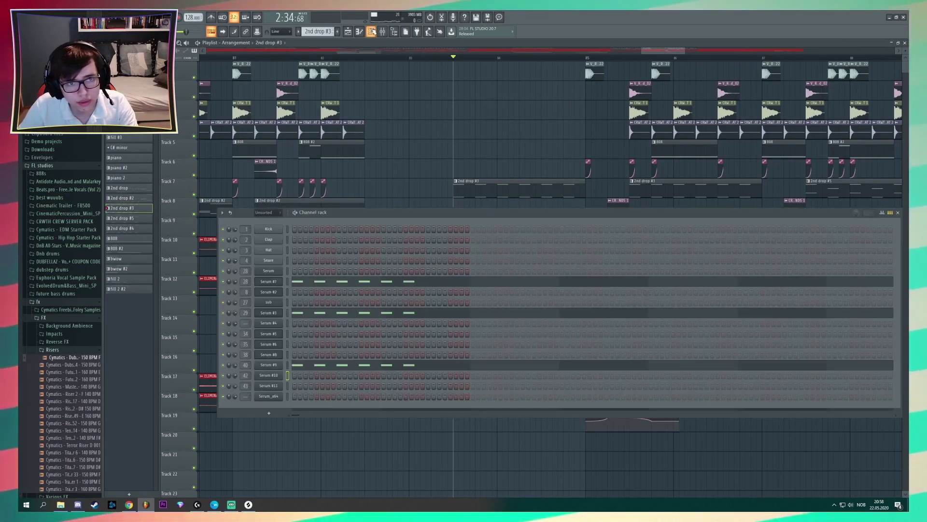
pyautogui.click(280, 365)
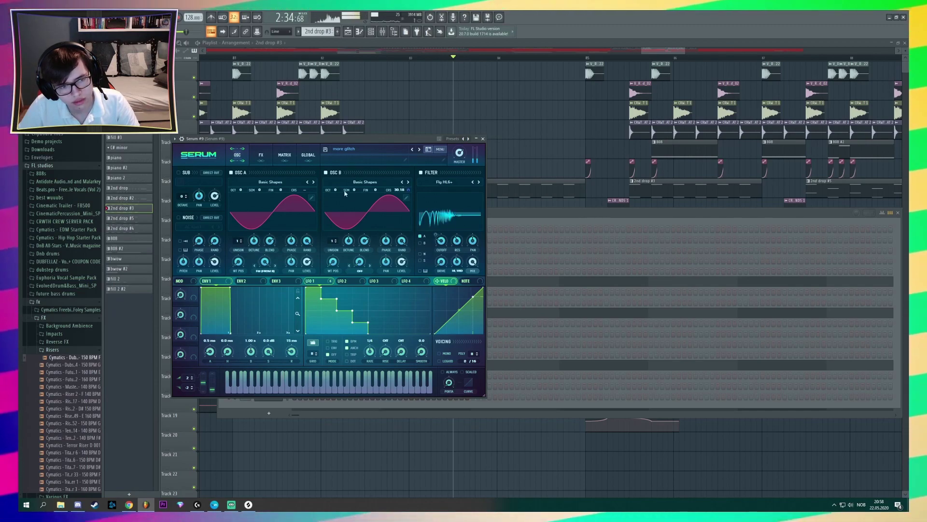
pyautogui.click(280, 156)
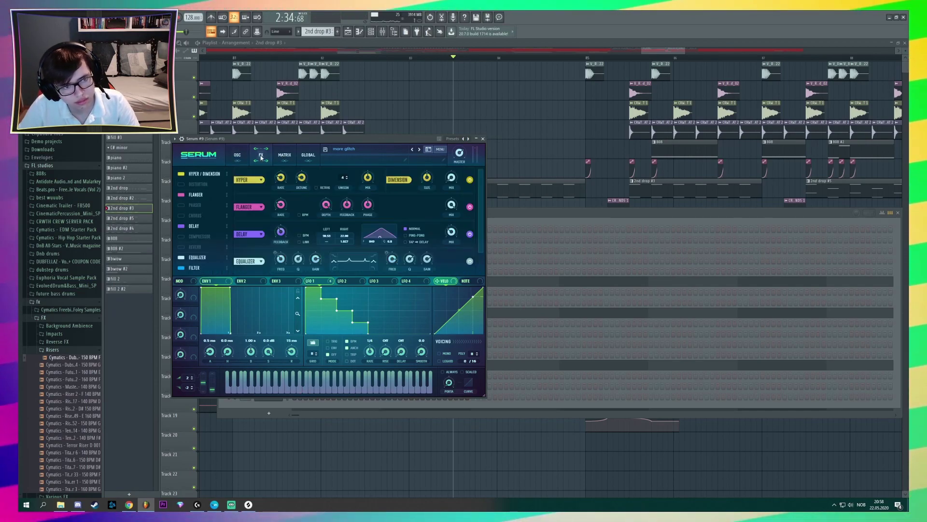
pyautogui.click(226, 160)
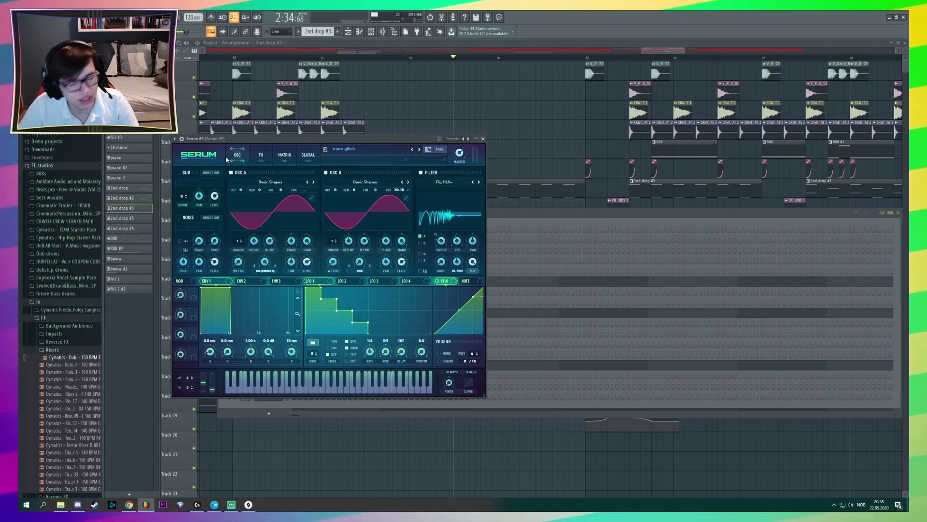
pyautogui.click(264, 162)
pyautogui.click(538, 212)
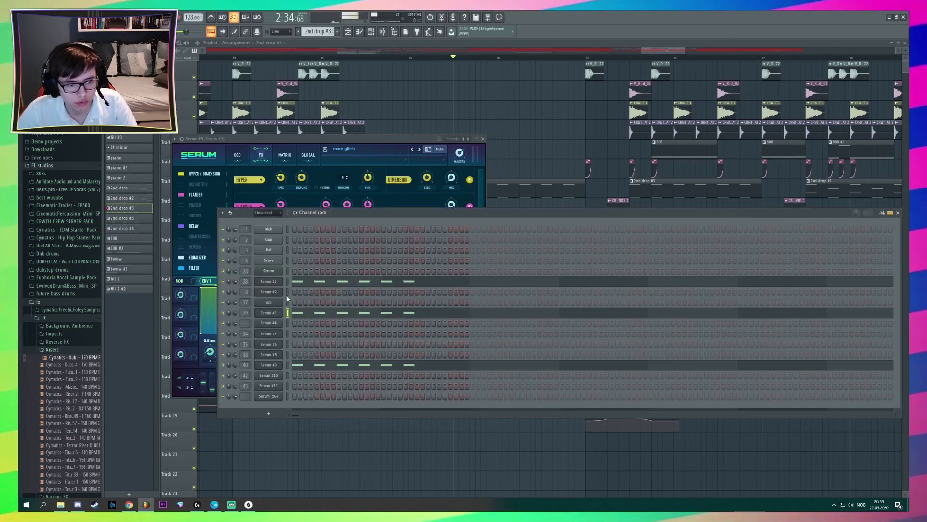
# Step: Solo Track 9 and audition its fill 2 clip at bar 87 and fill 2 #2 clip at bar 89
pyautogui.moveTo(675, 57); pyautogui.dragTo(657, 50)
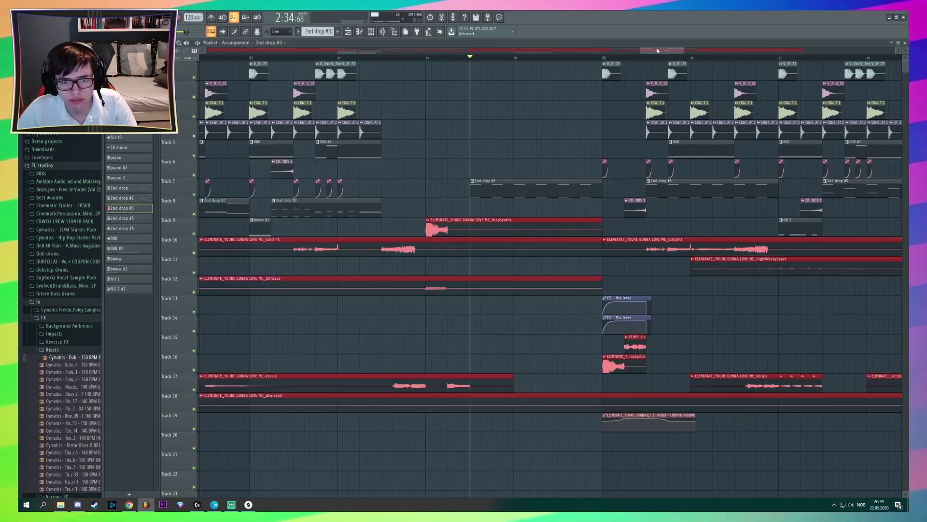
pyautogui.click(676, 54)
pyautogui.press('space')
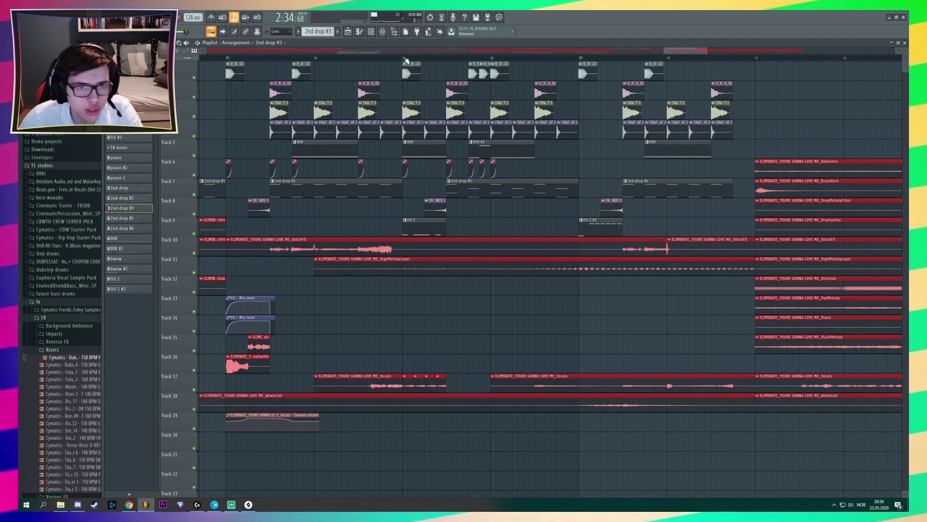
pyautogui.rightClick(194, 232)
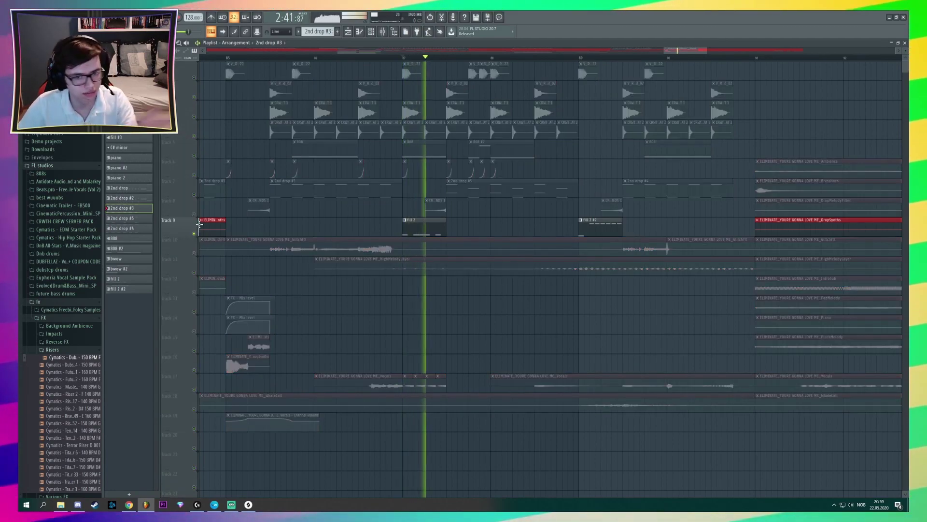
pyautogui.click(581, 58)
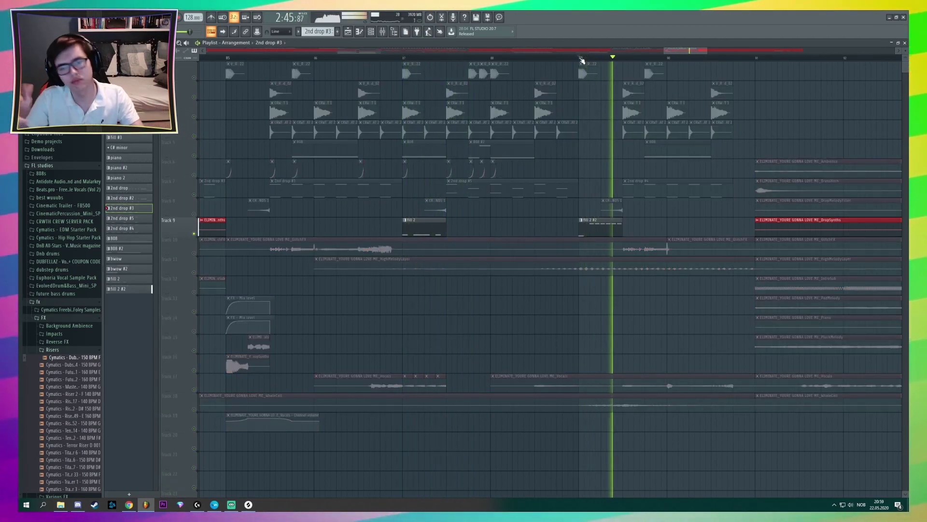
pyautogui.press('space')
# Step: Display the channel rack, open Serum #11's patch and inspect its effects and oscillators
pyautogui.click(368, 31)
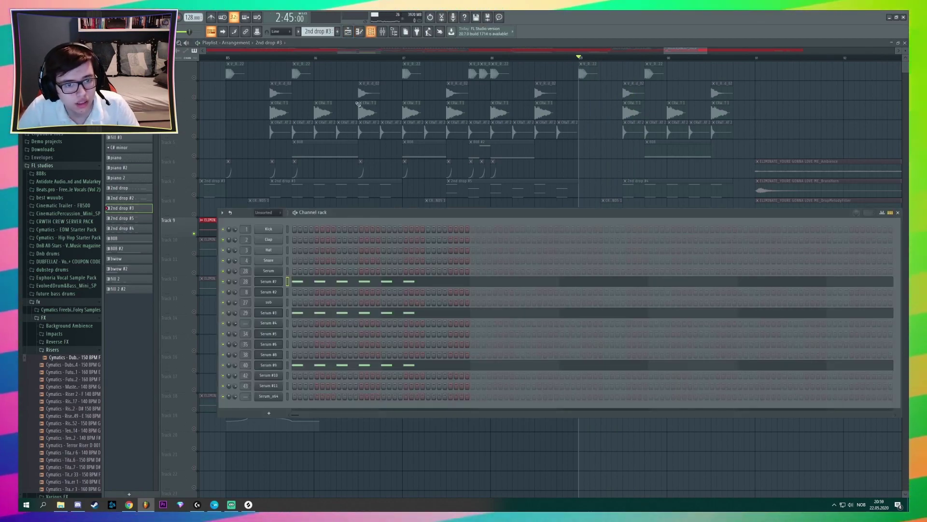
pyautogui.click(280, 386)
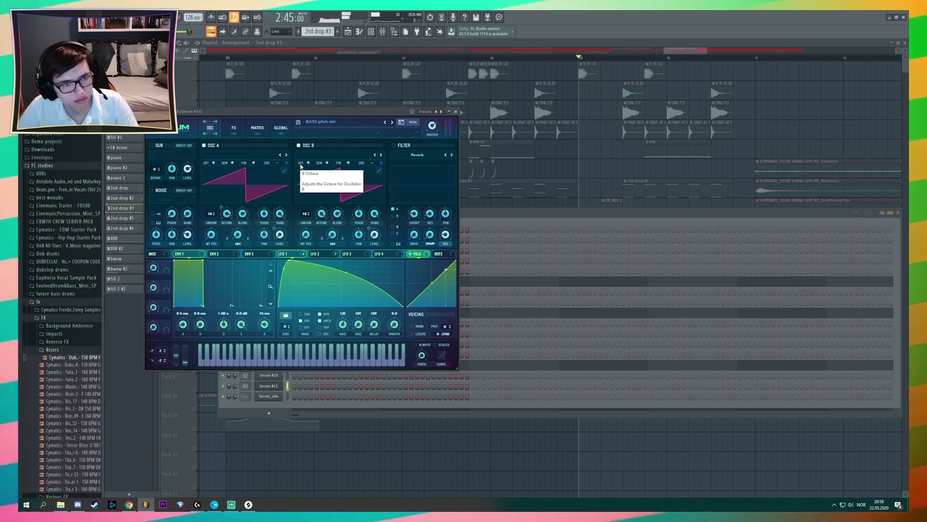
pyautogui.click(235, 132)
pyautogui.click(211, 128)
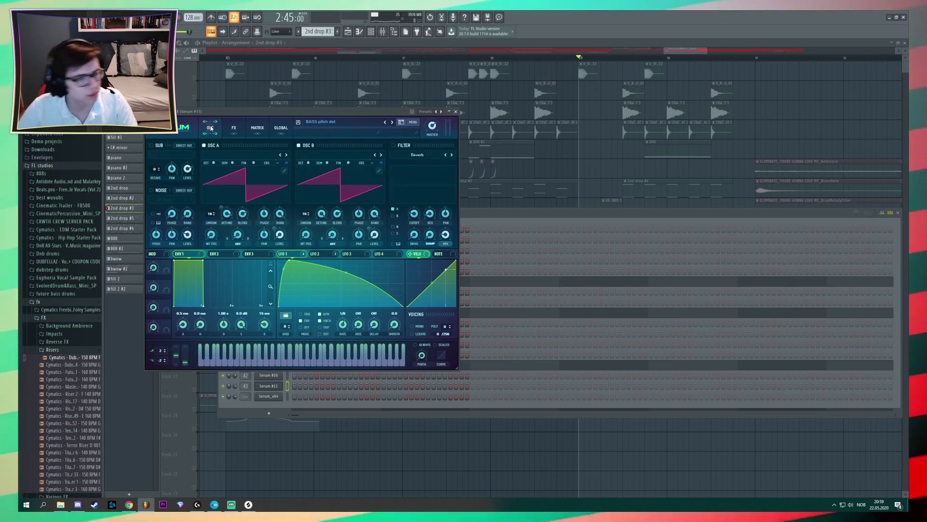
# Step: Show the Fruity Parametric EQ 2 on Serum #11's mixer track, and return to the playlist past the fill 2 #2 clip
pyautogui.press('F9')
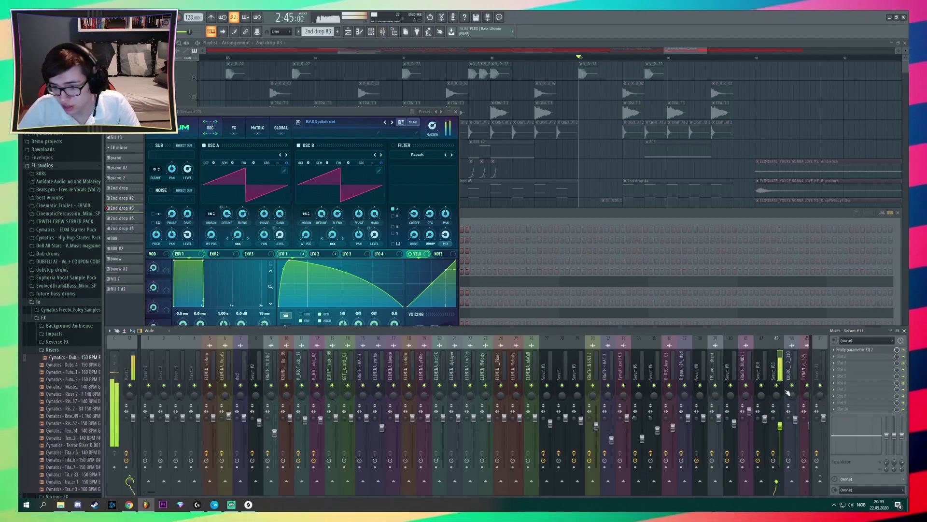
pyautogui.click(869, 350)
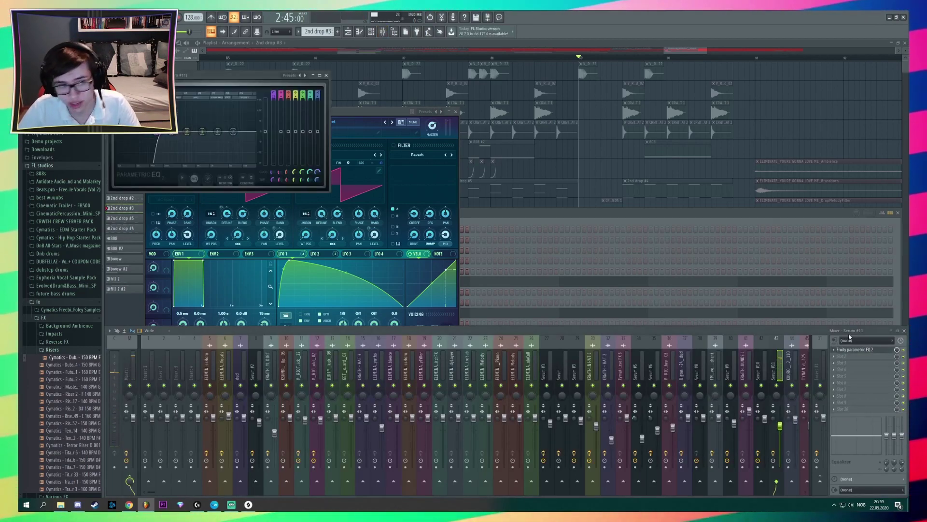
pyautogui.click(688, 51)
pyautogui.moveTo(686, 48); pyautogui.dragTo(697, 48)
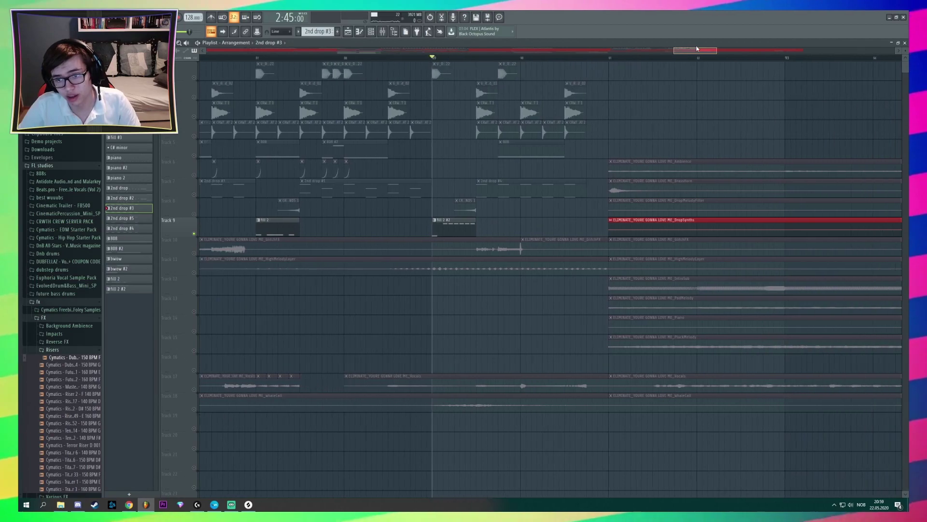
# Step: Play the full mix from bar 89 past the second drop's end, inspect the outro section, and stop playback
pyautogui.press('space')
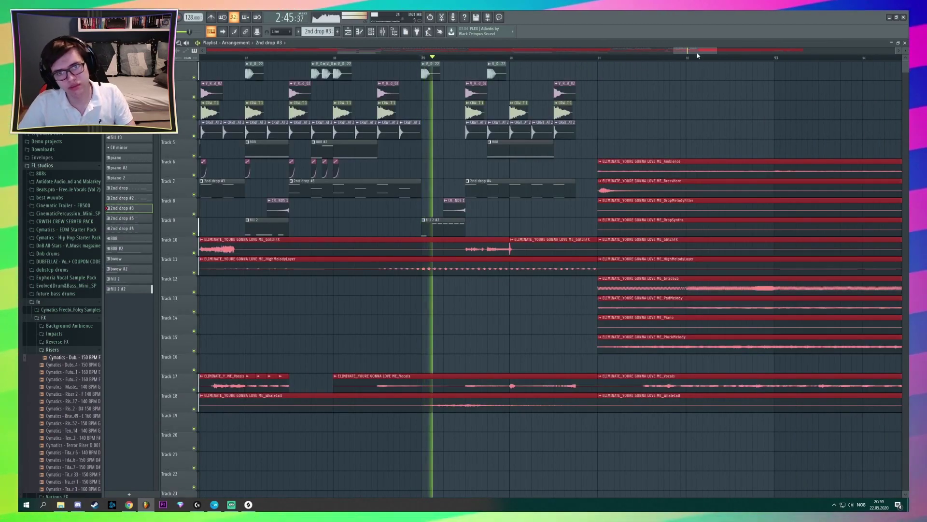
pyautogui.moveTo(693, 50); pyautogui.dragTo(758, 79)
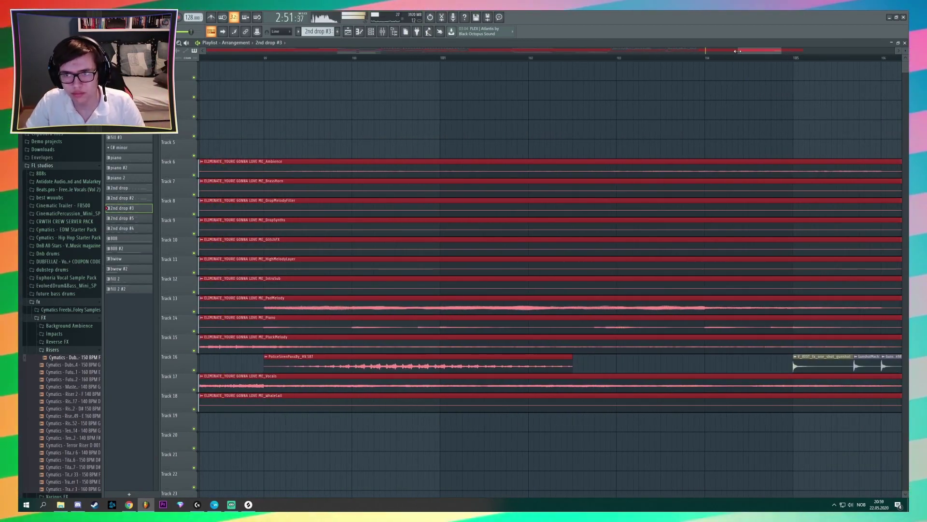
pyautogui.press('space')
# Step: Solo Track 18 and audition its WhaleCall clip around bar 42 in the first drop, then restore all the tracks
pyautogui.scroll(-5, 234, 71)
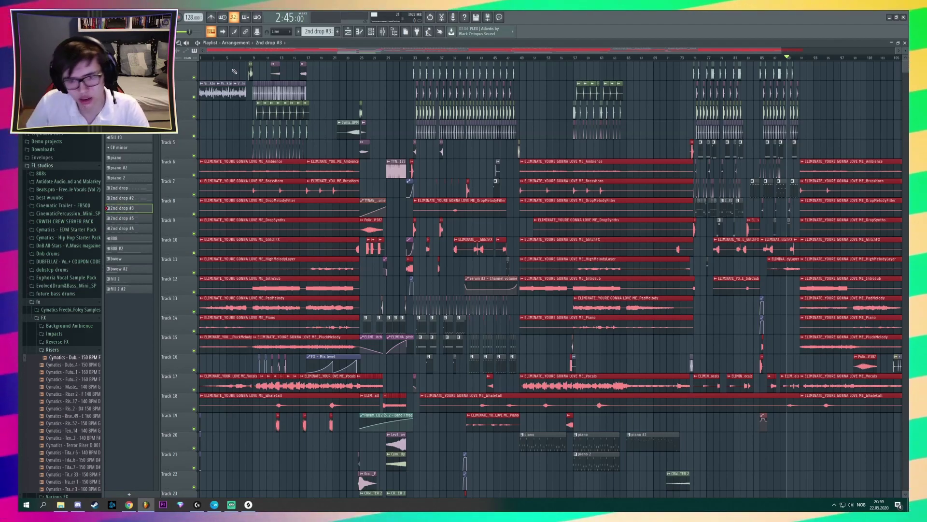
pyautogui.moveTo(802, 50); pyautogui.dragTo(435, 53)
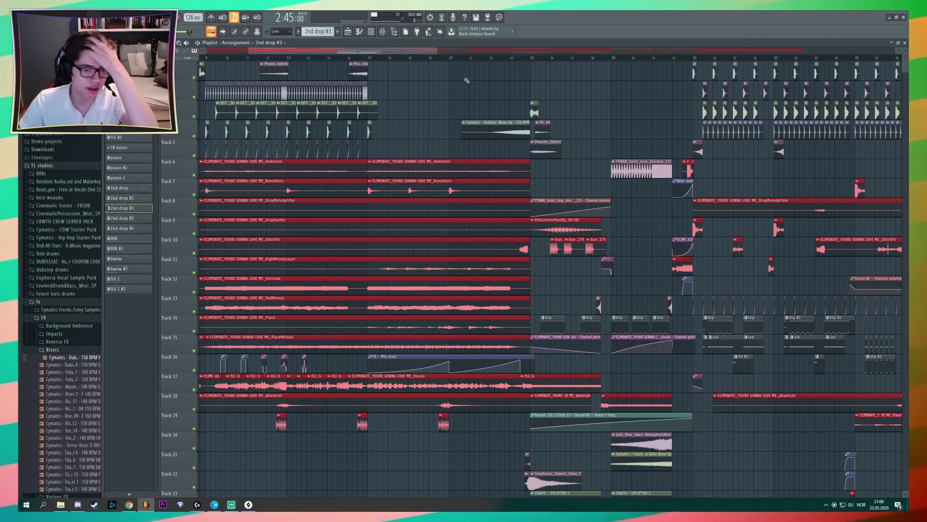
pyautogui.hscroll(10, 535, 291)
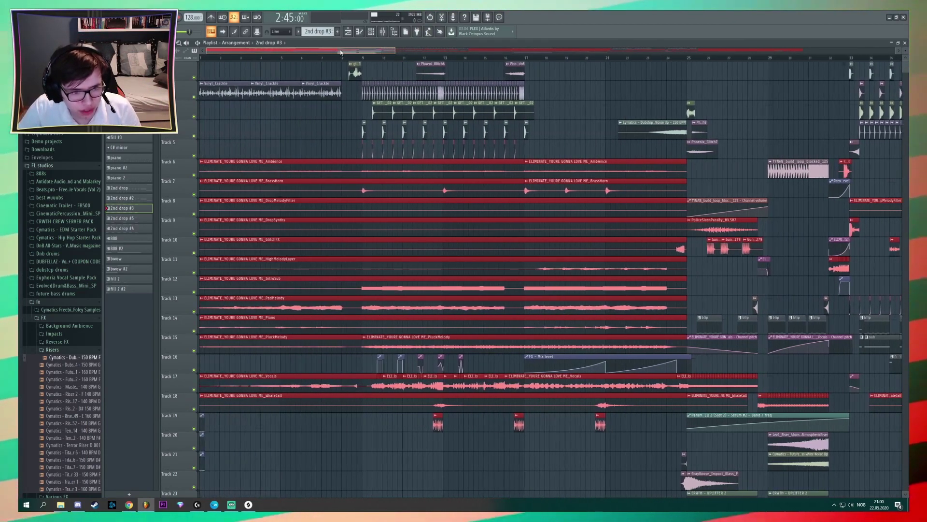
pyautogui.scroll(-5, 535, 291)
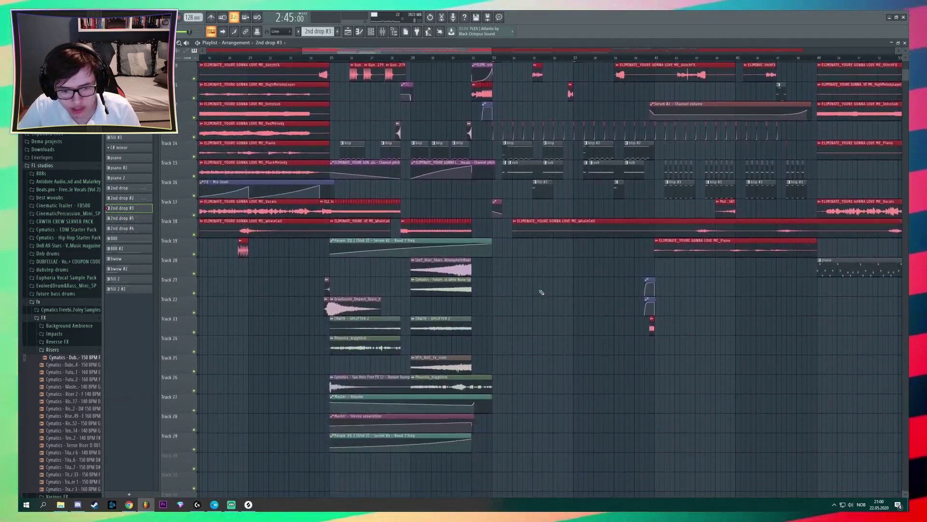
pyautogui.scroll(3, 556, 241)
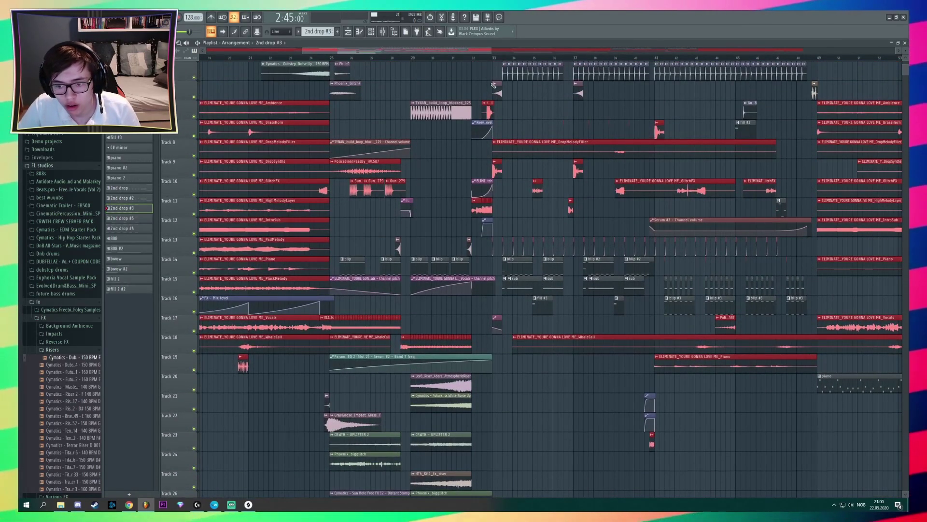
pyautogui.rightClick(194, 350)
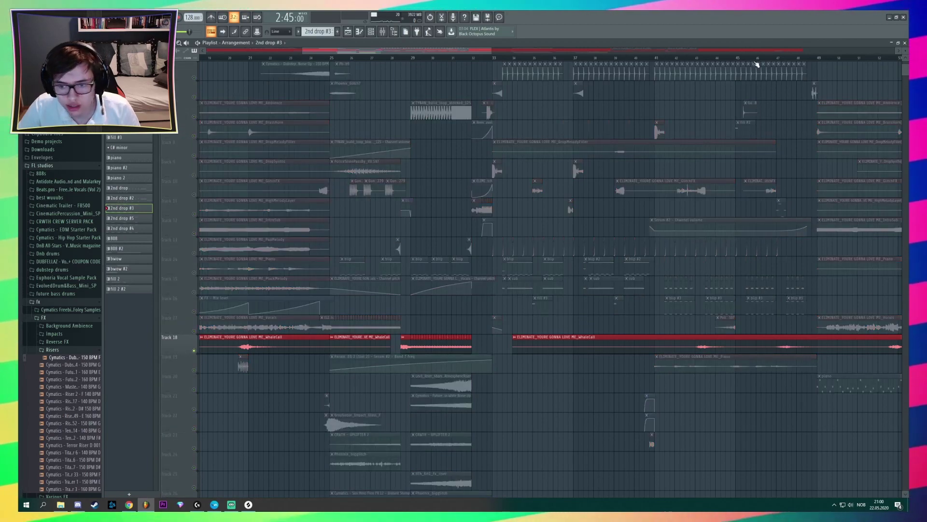
pyautogui.click(691, 62)
pyautogui.press('space')
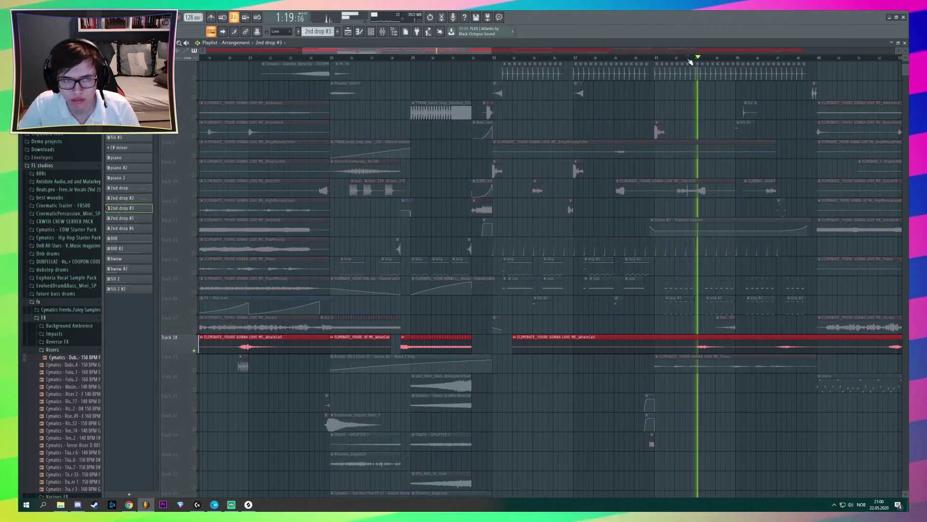
pyautogui.press('space')
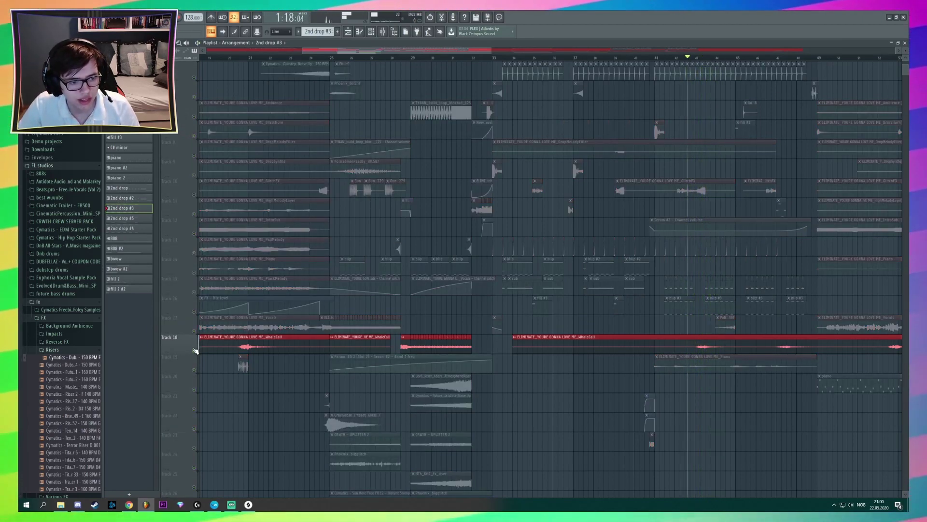
pyautogui.rightClick(194, 350)
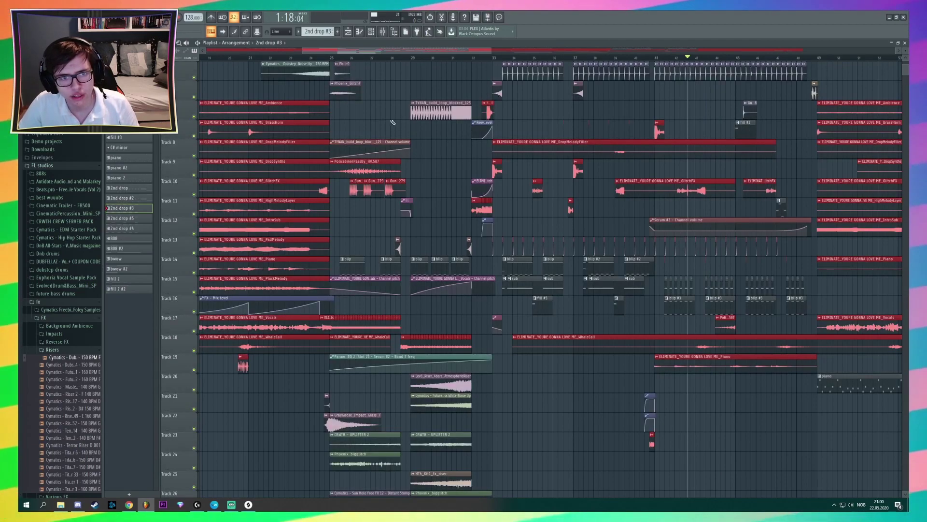
# Step: Audition the build-up with all tracks from just before bar 25, stop, and replay it from the same position
pyautogui.scroll(3, 393, 126)
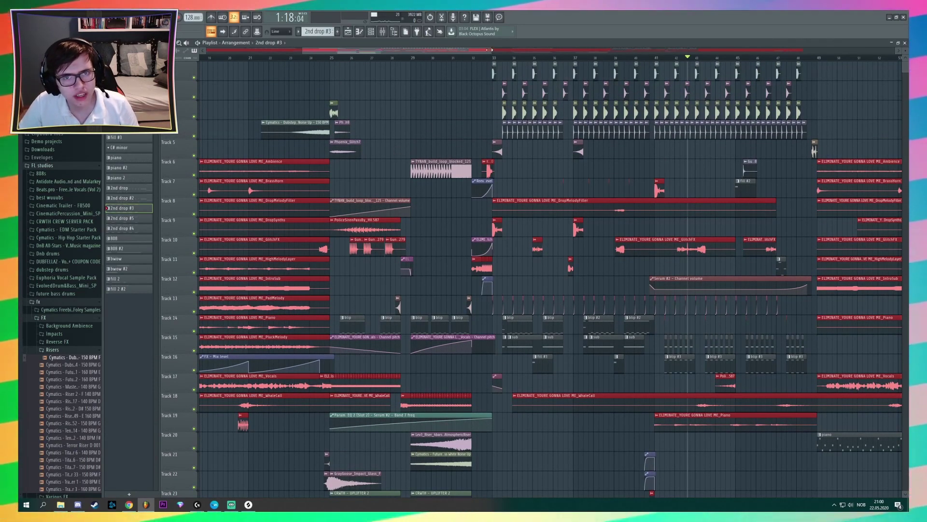
pyautogui.click(319, 60)
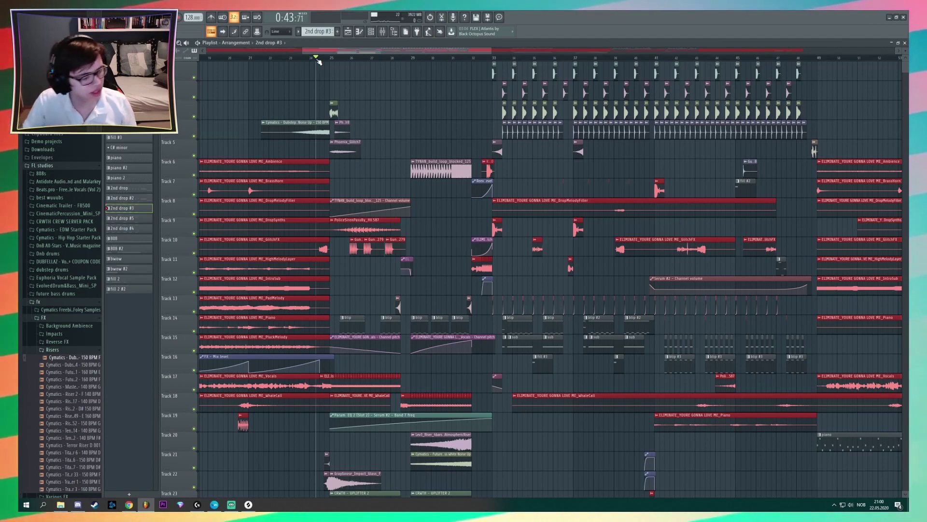
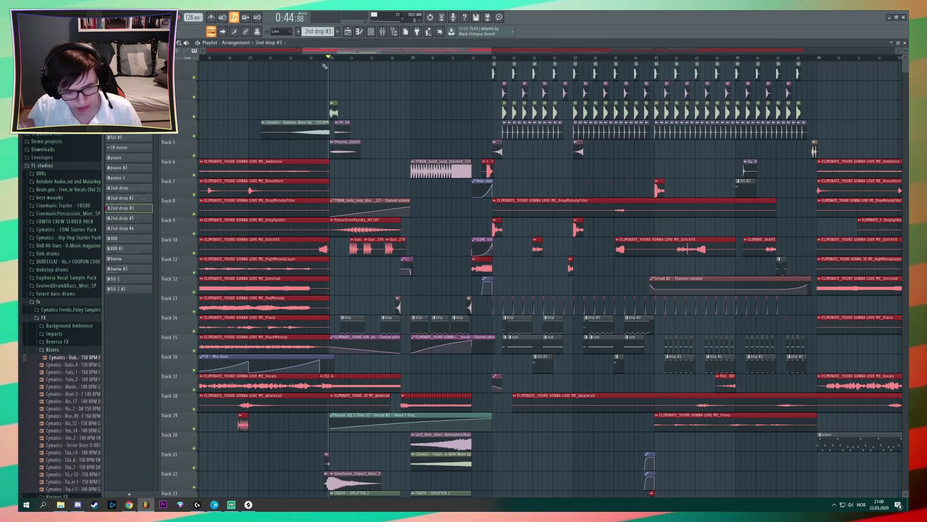
pyautogui.press('space')
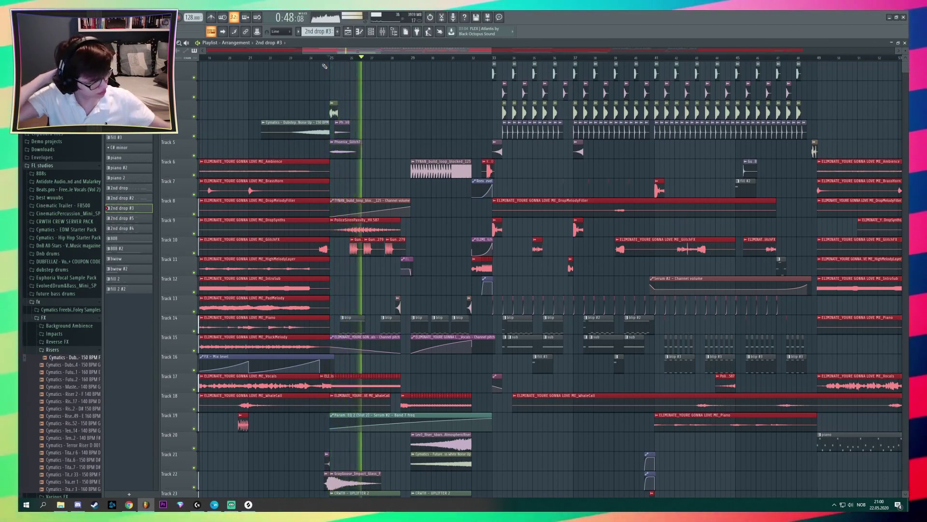
pyautogui.press('space')
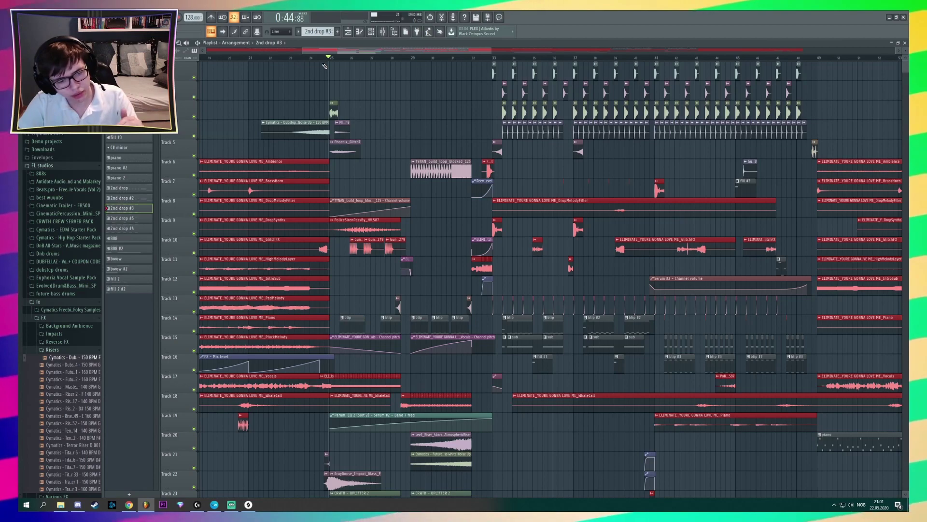
pyautogui.press('space')
# Step: Play the beginning of the breakdown after the first drop from bar 49, and stop playback
pyautogui.hscroll(10, 434, 73)
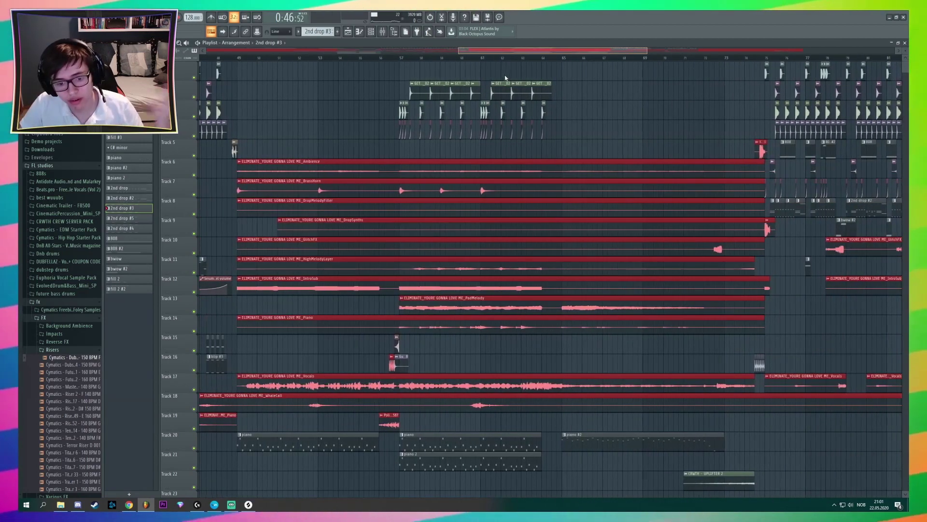
pyautogui.click(277, 60)
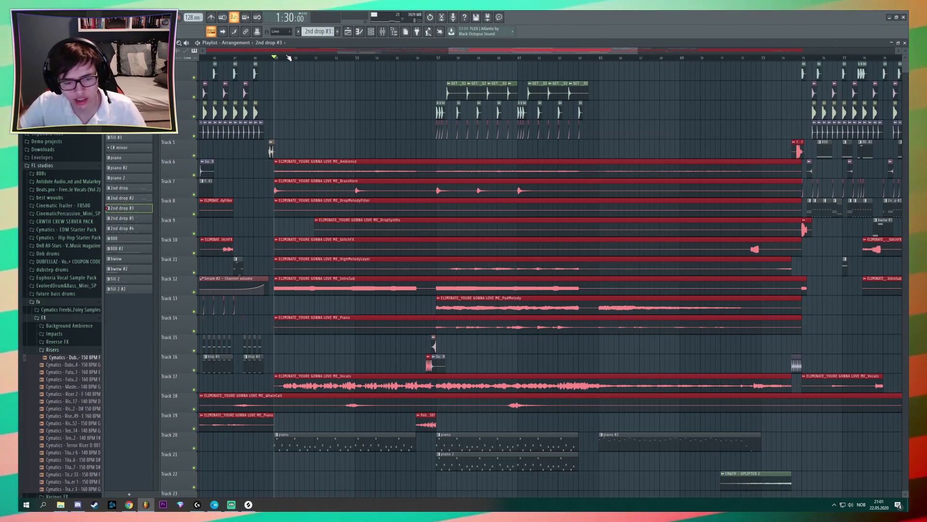
pyautogui.press('space')
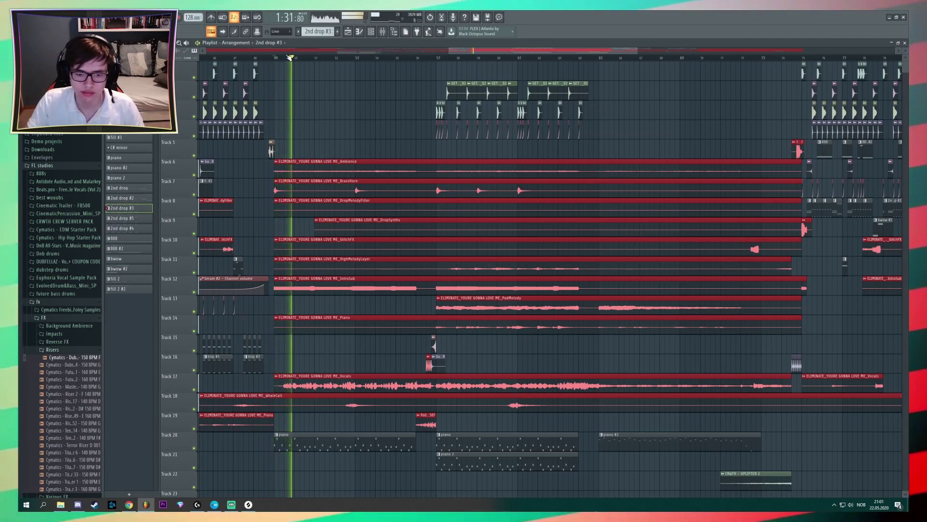
pyautogui.press('space')
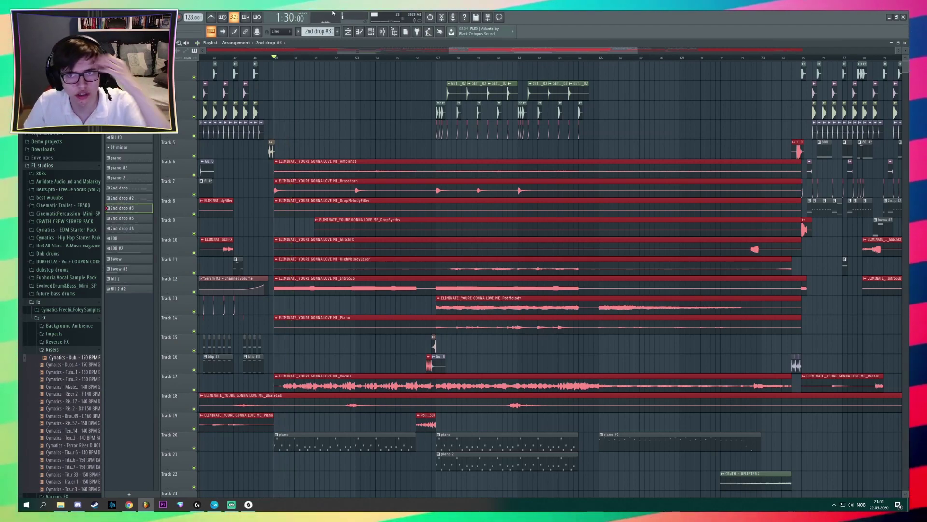
# Step: Switch to Streamlabs OBS to check the recording, and return to the FL Studio playlist at the first drop
pyautogui.moveTo(456, 50); pyautogui.dragTo(310, 185)
pyautogui.click(231, 504)
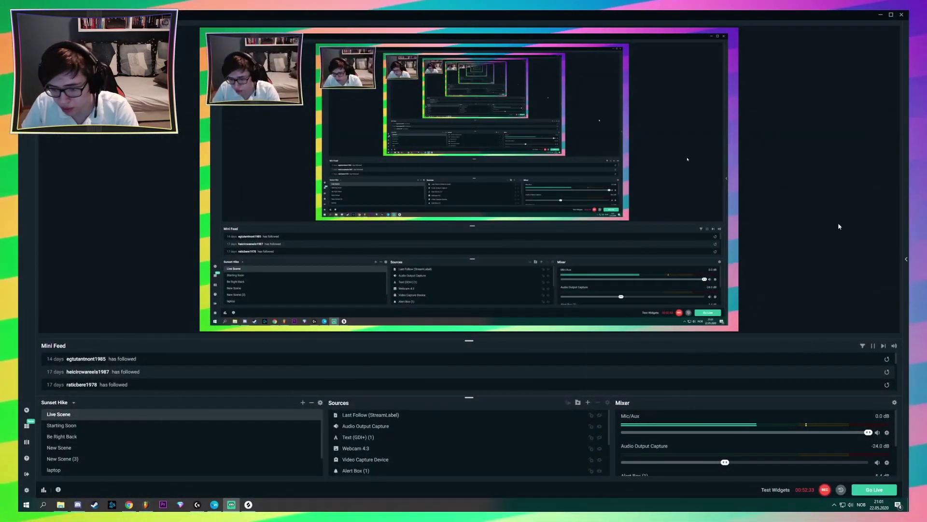
pyautogui.click(881, 15)
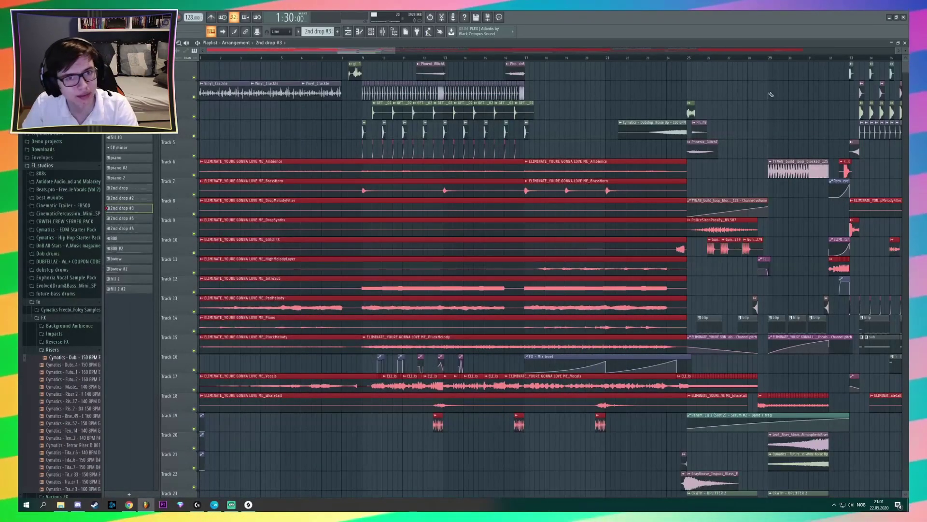
pyautogui.hscroll(5, 310, 60)
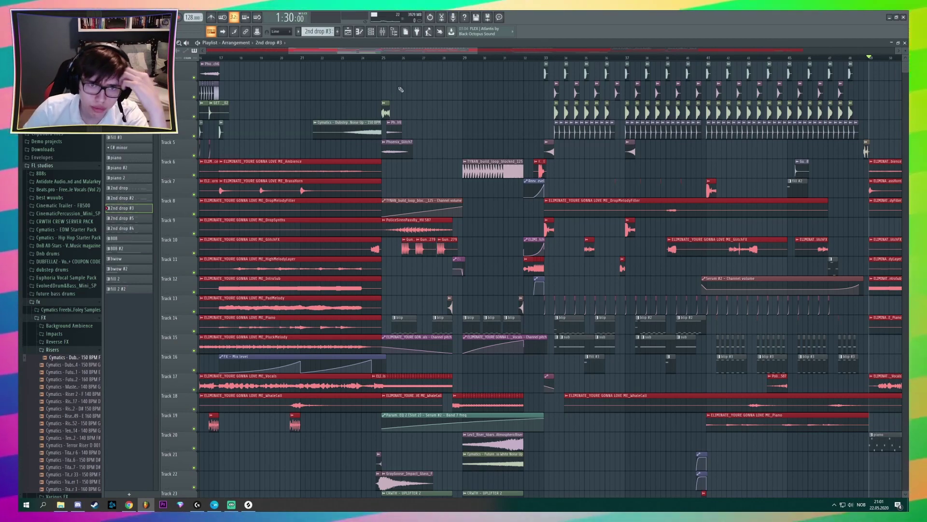
pyautogui.moveTo(437, 50); pyautogui.dragTo(468, 53)
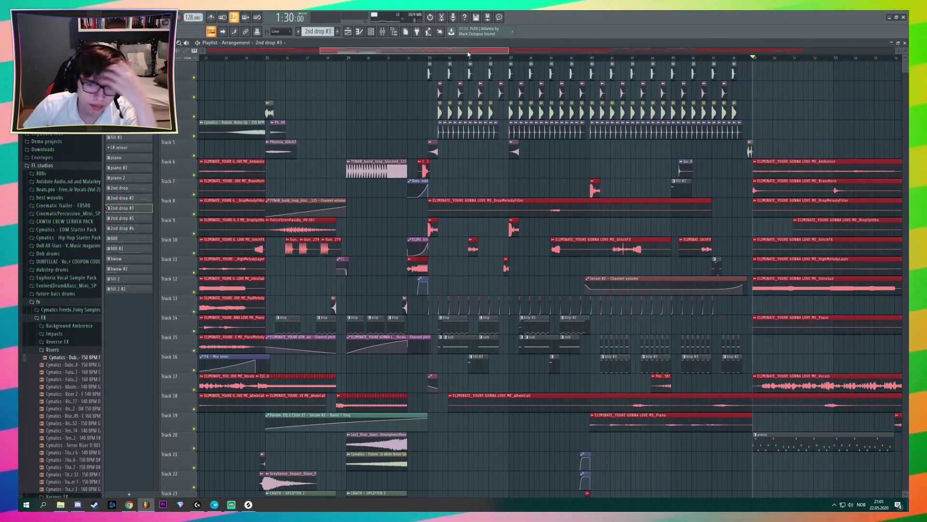